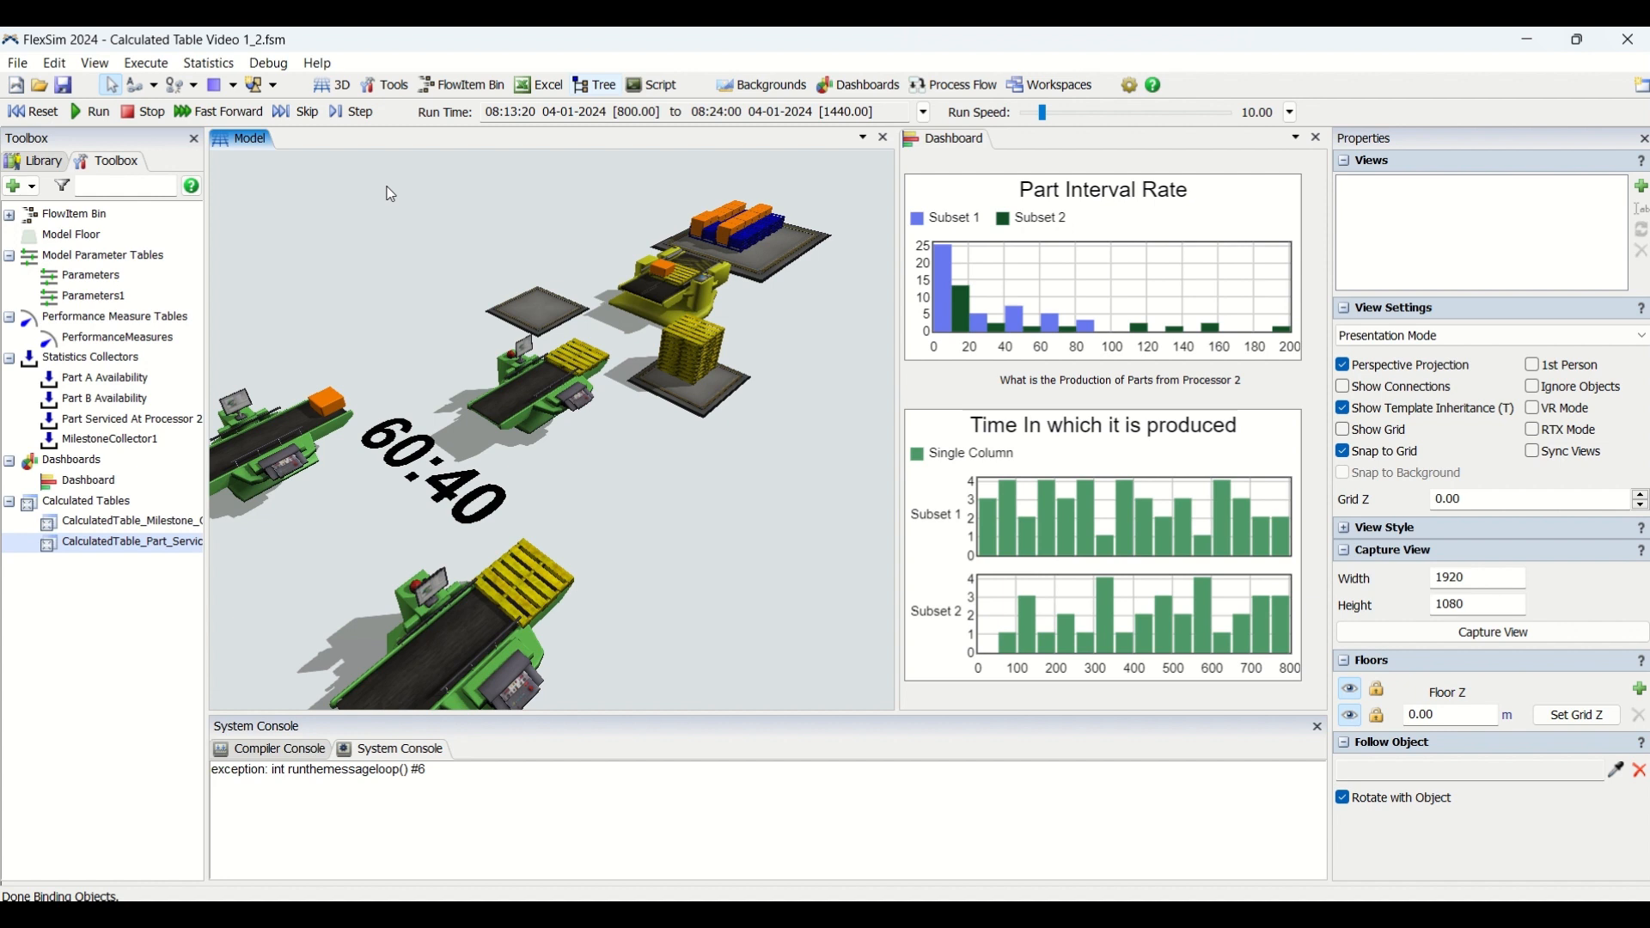
Restart the simulation run and add a new calculated table to the model.
{"action": "left_click", "coordinate": [35, 112]}
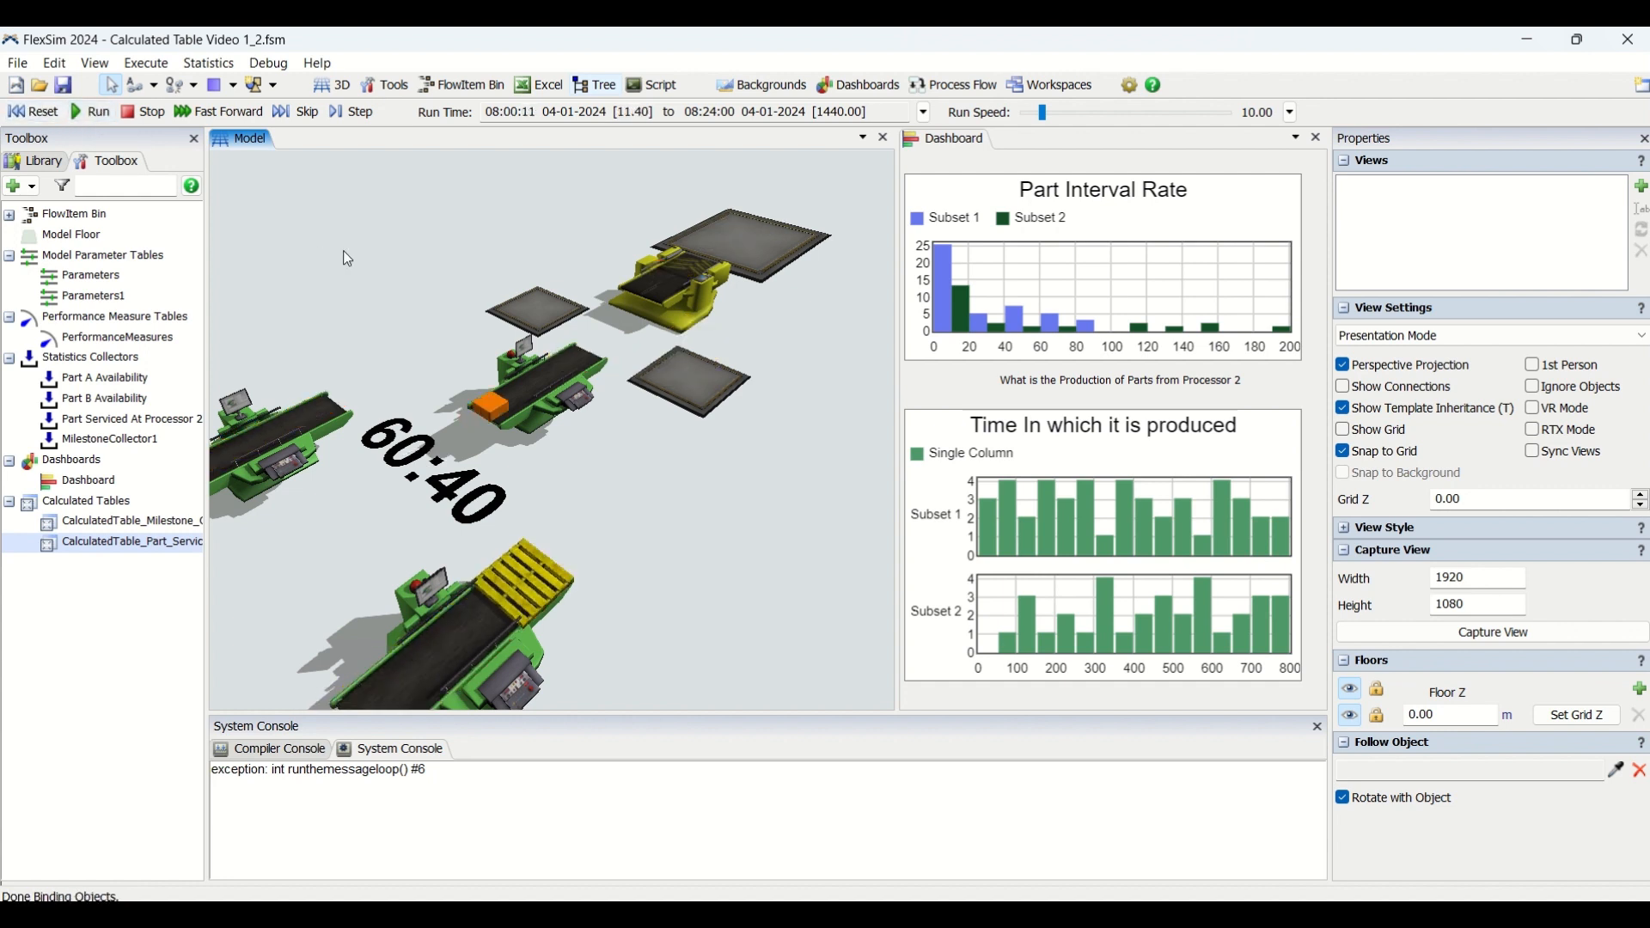
{"action": "left_click", "coordinate": [17, 187]}
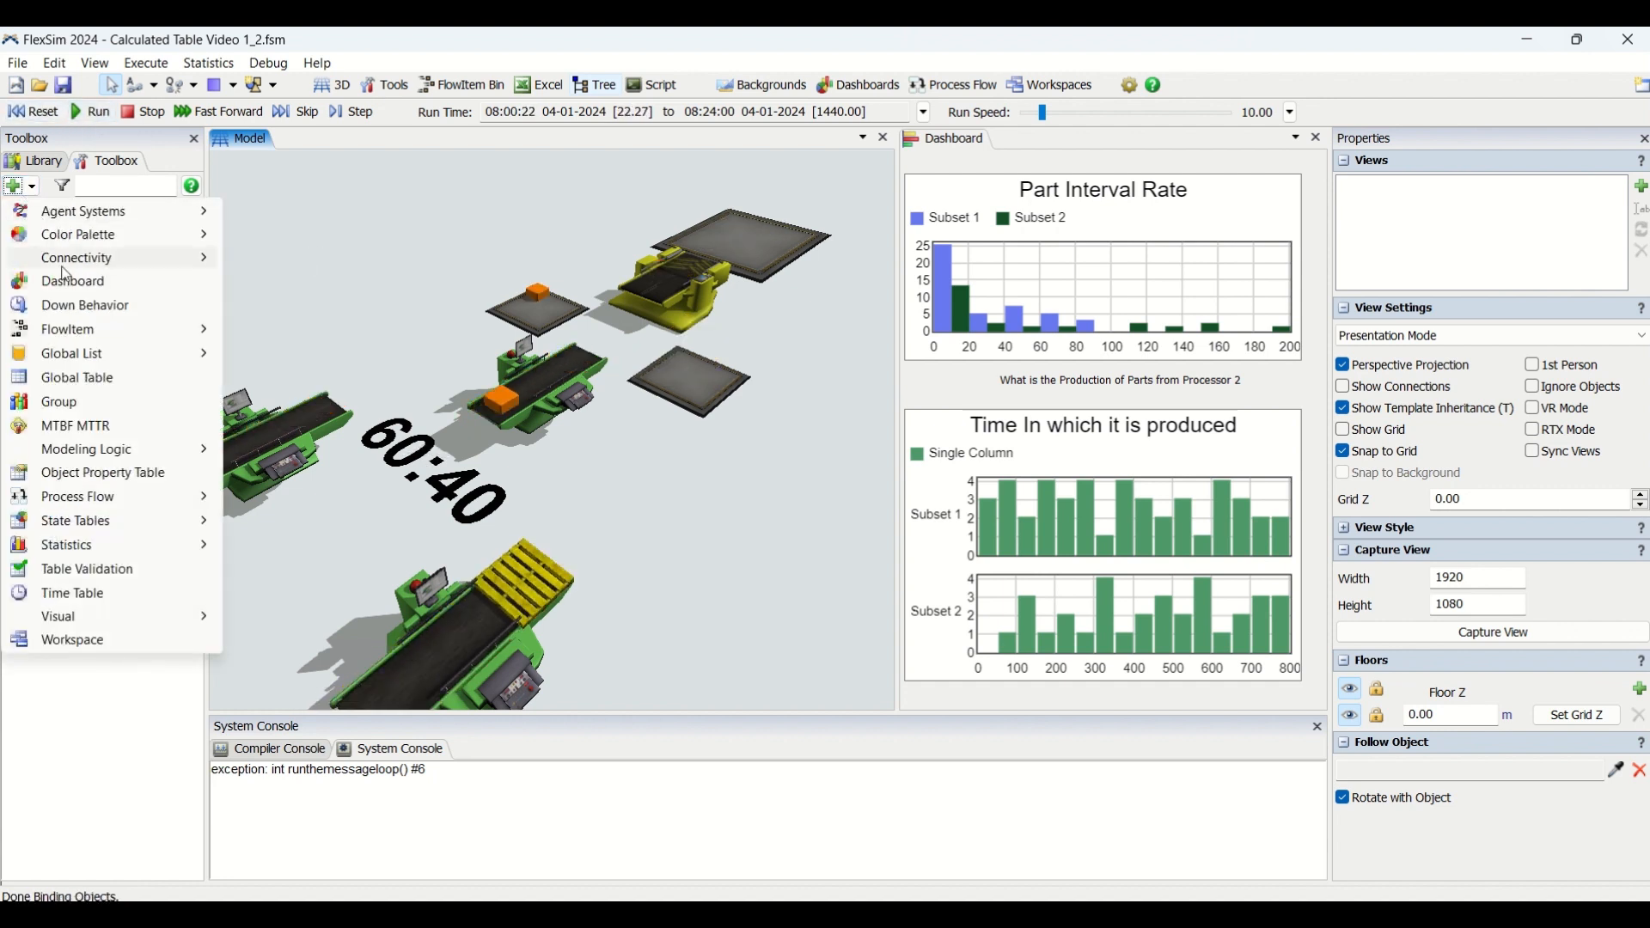
{"action": "mouse_move", "coordinate": [122, 554]}
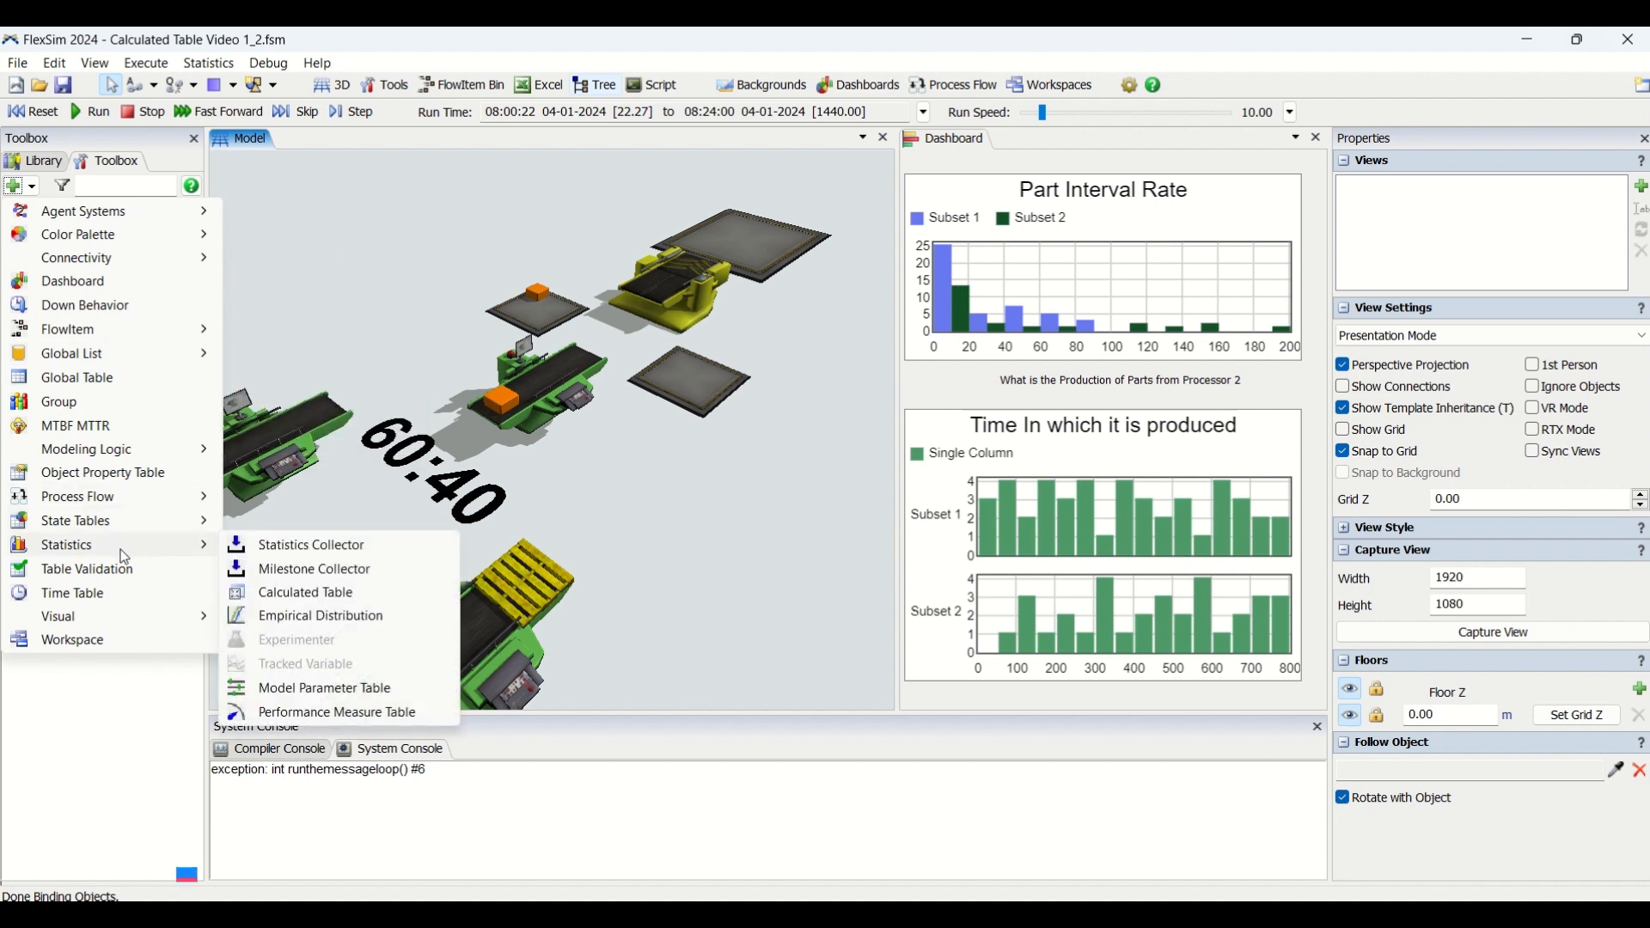
{"action": "left_click", "coordinate": [331, 594]}
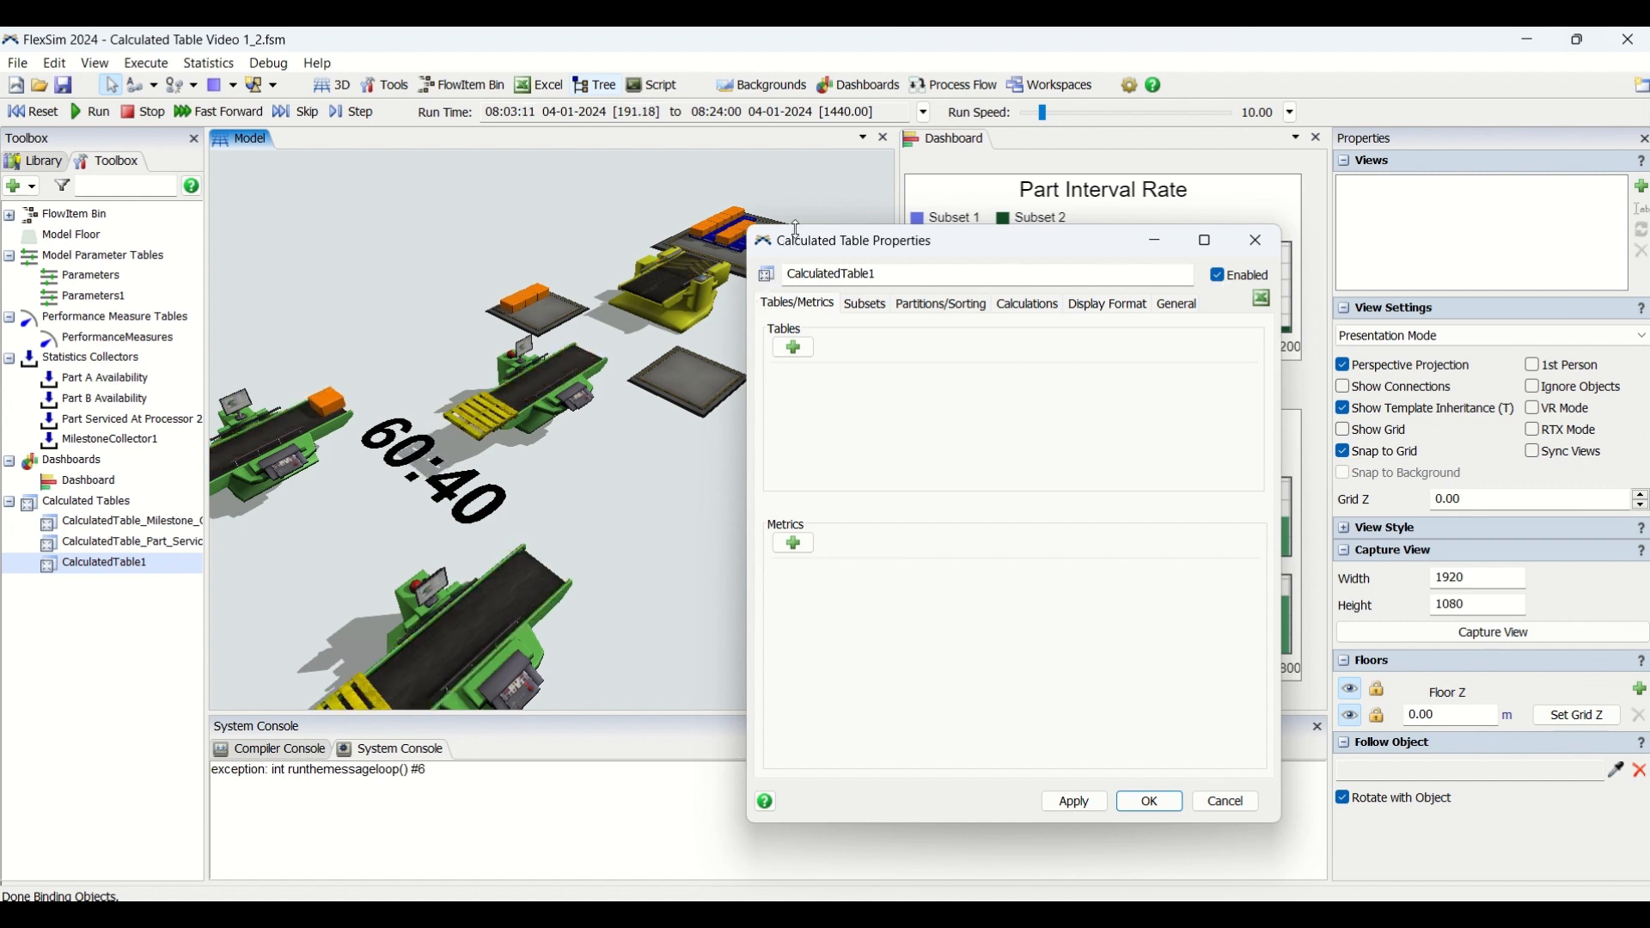
{"action": "left_click_drag", "start_coordinate": [847, 246], "coordinate": [817, 222]}
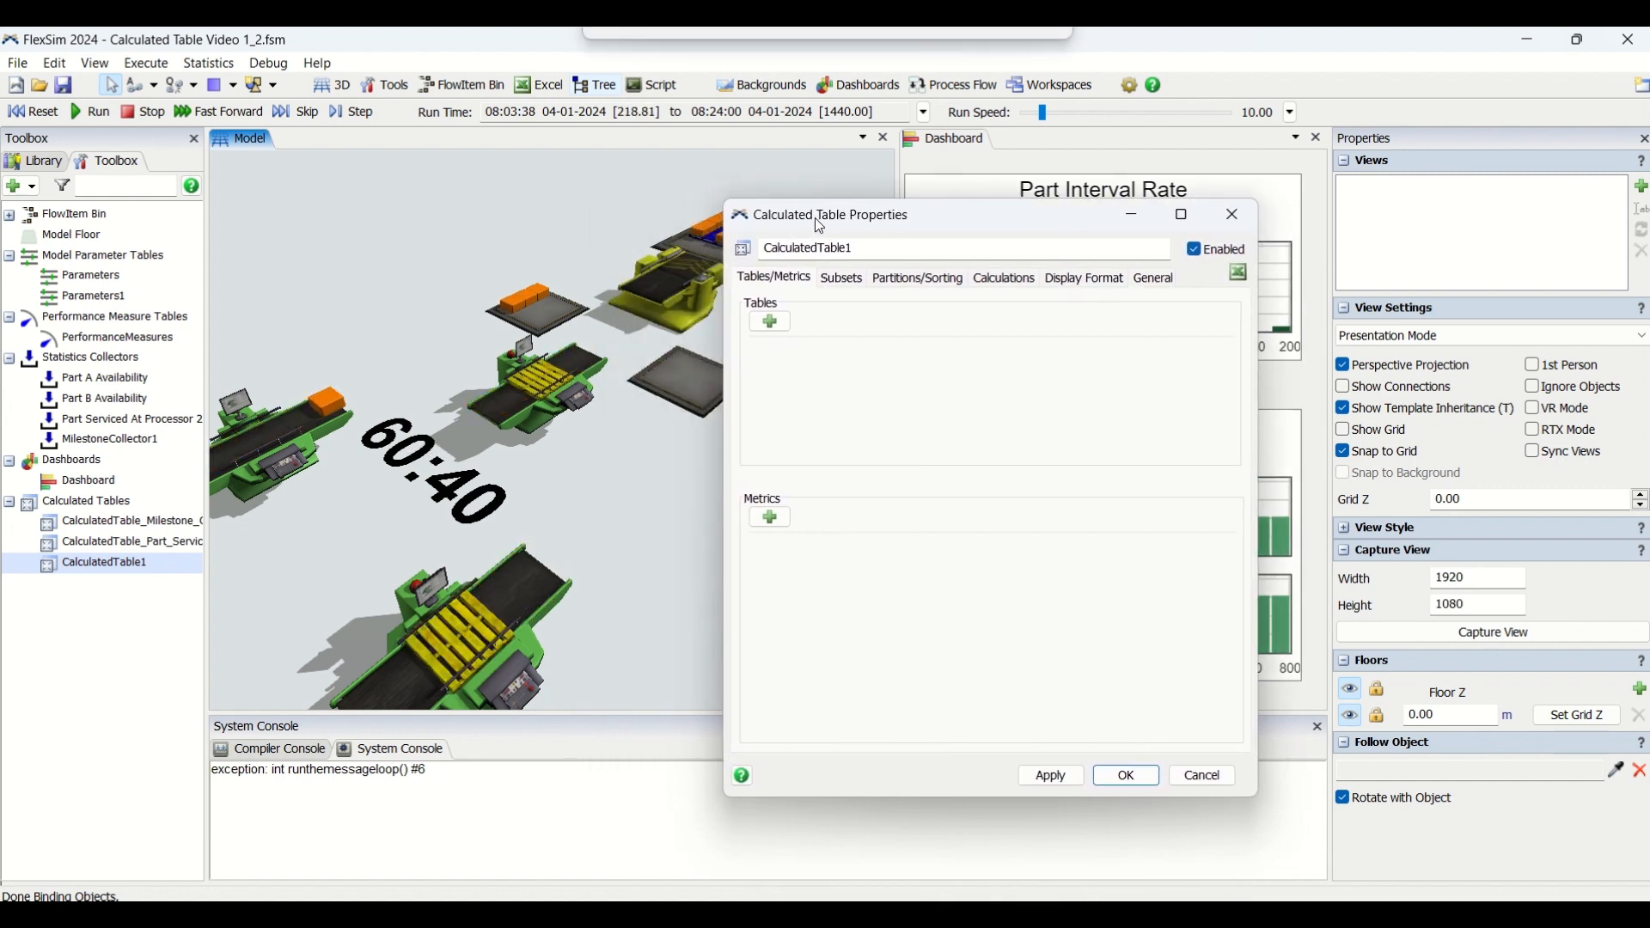
{"action": "left_click", "coordinate": [628, 212]}
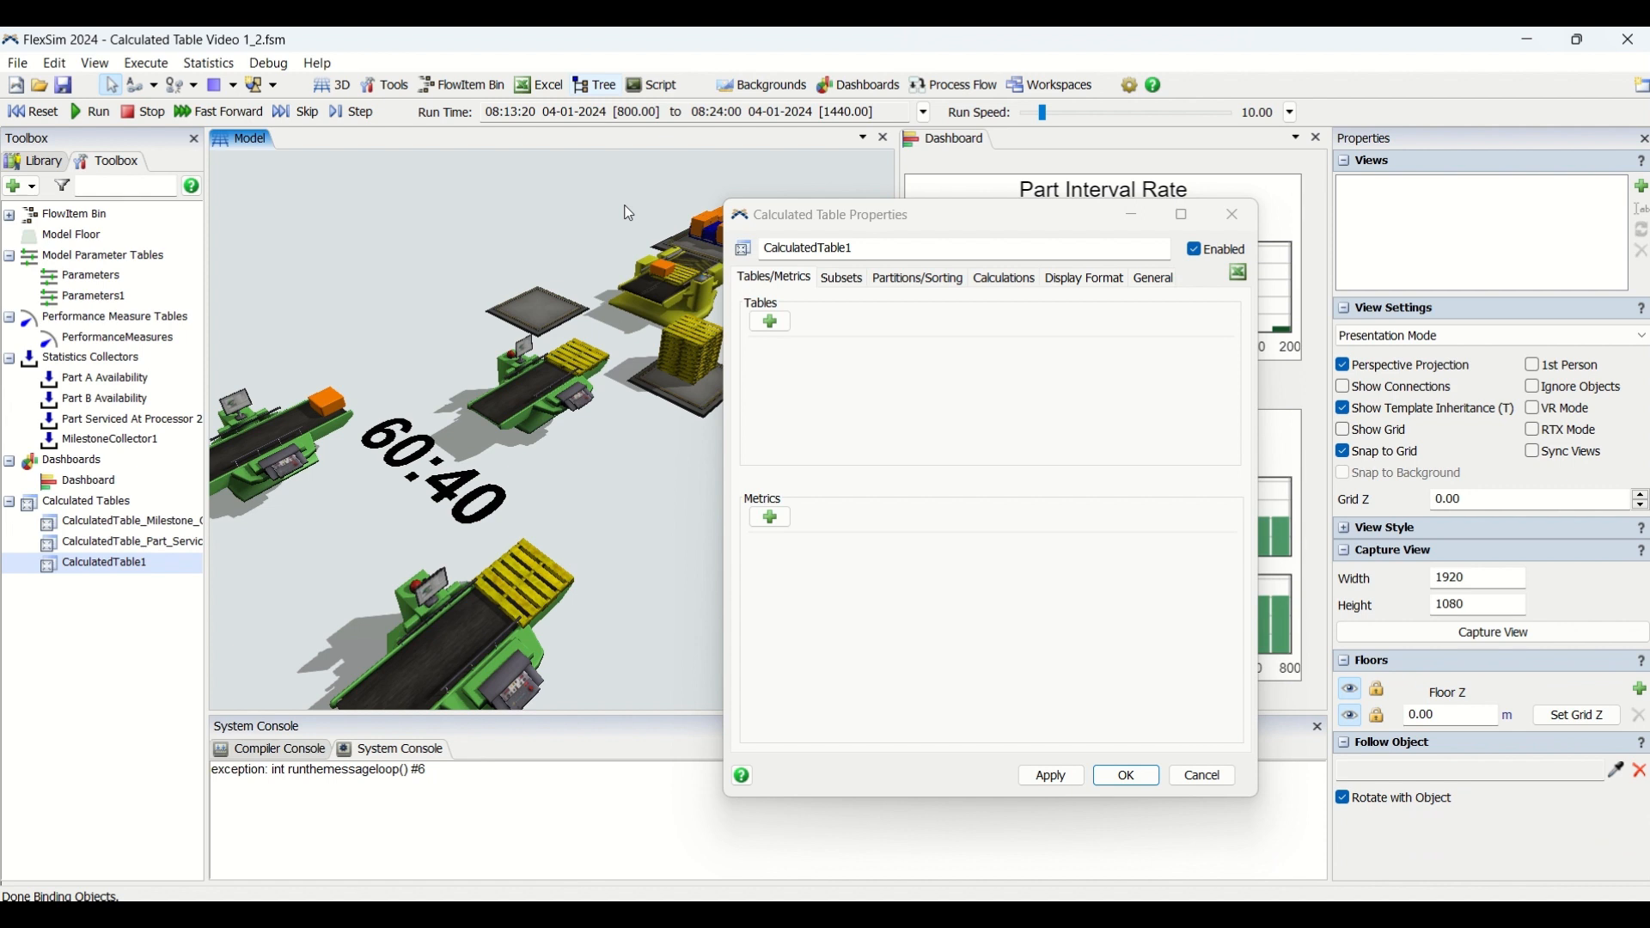
Look through the new calculated table's Tables/Metrics, Subsets, Partitions/Sorting, Calculations, Display Format and General settings.
{"action": "left_click", "coordinate": [848, 281]}
{"action": "left_click", "coordinate": [899, 289]}
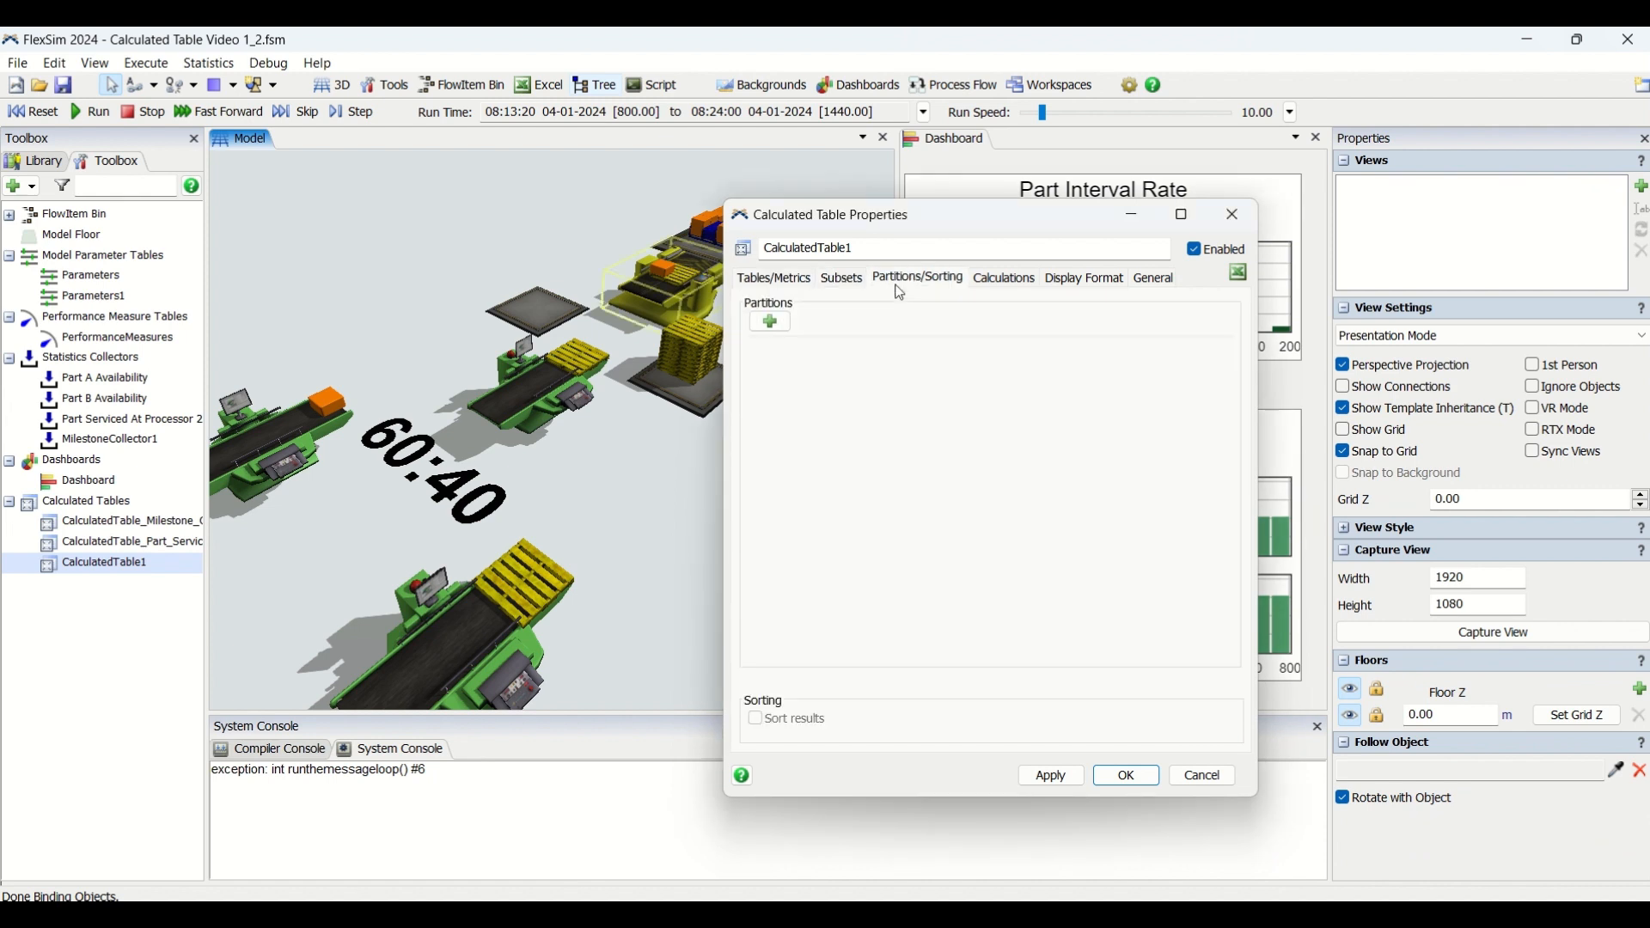
{"action": "left_click", "coordinate": [1025, 285]}
{"action": "left_click", "coordinate": [1065, 283]}
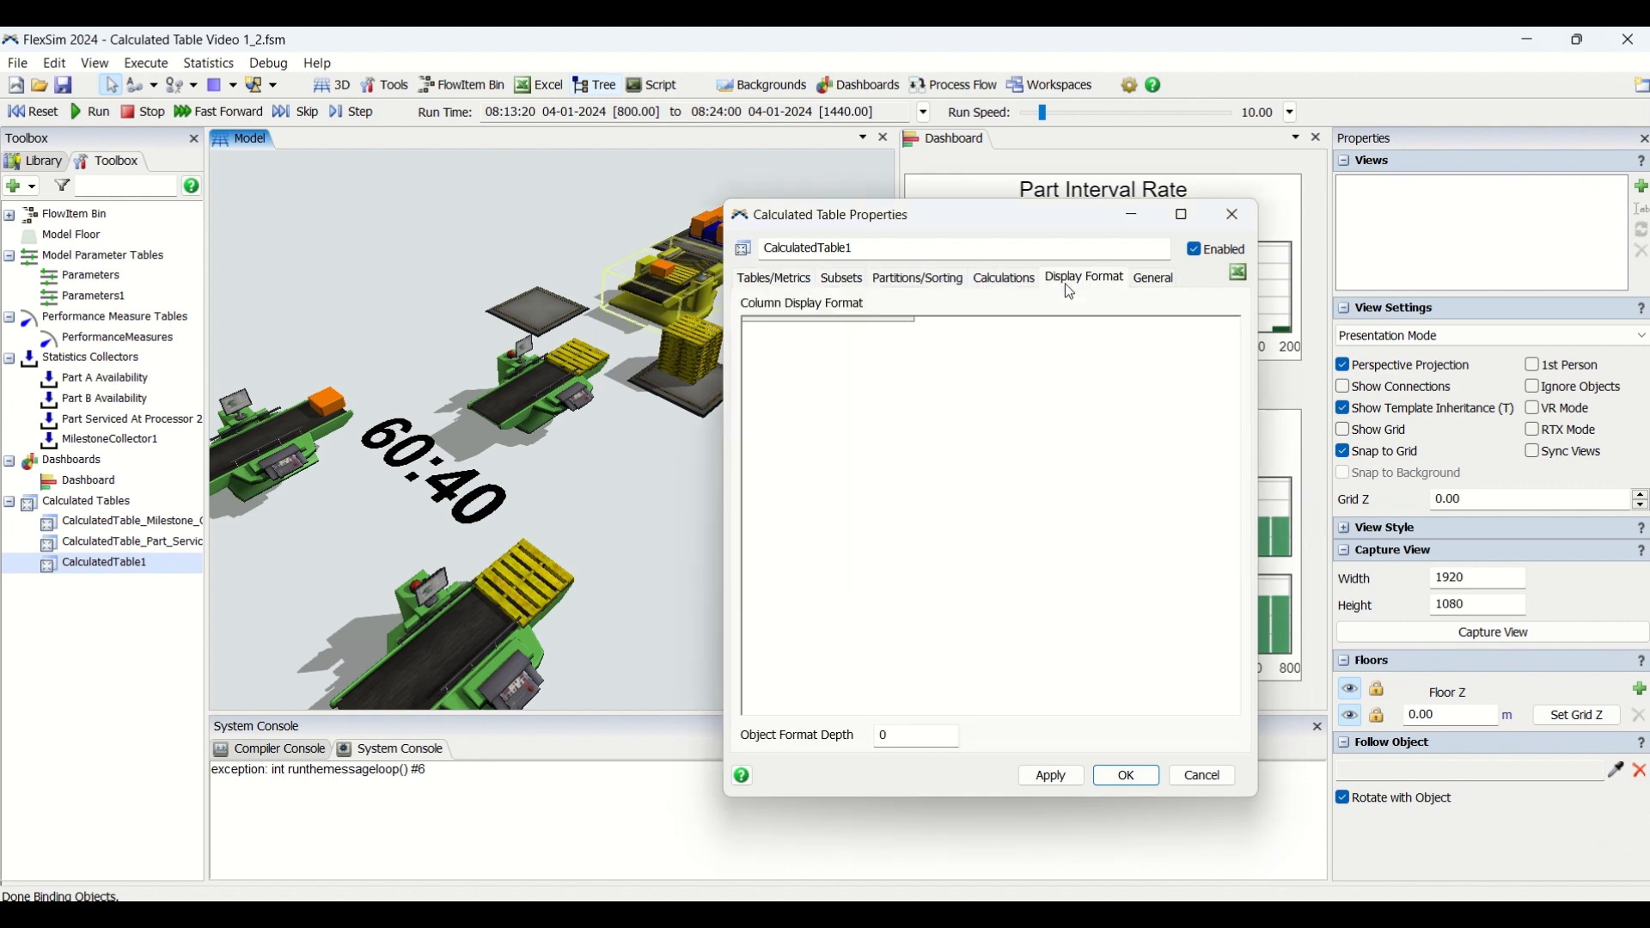
{"action": "left_click", "coordinate": [1156, 281]}
{"action": "left_click", "coordinate": [769, 282]}
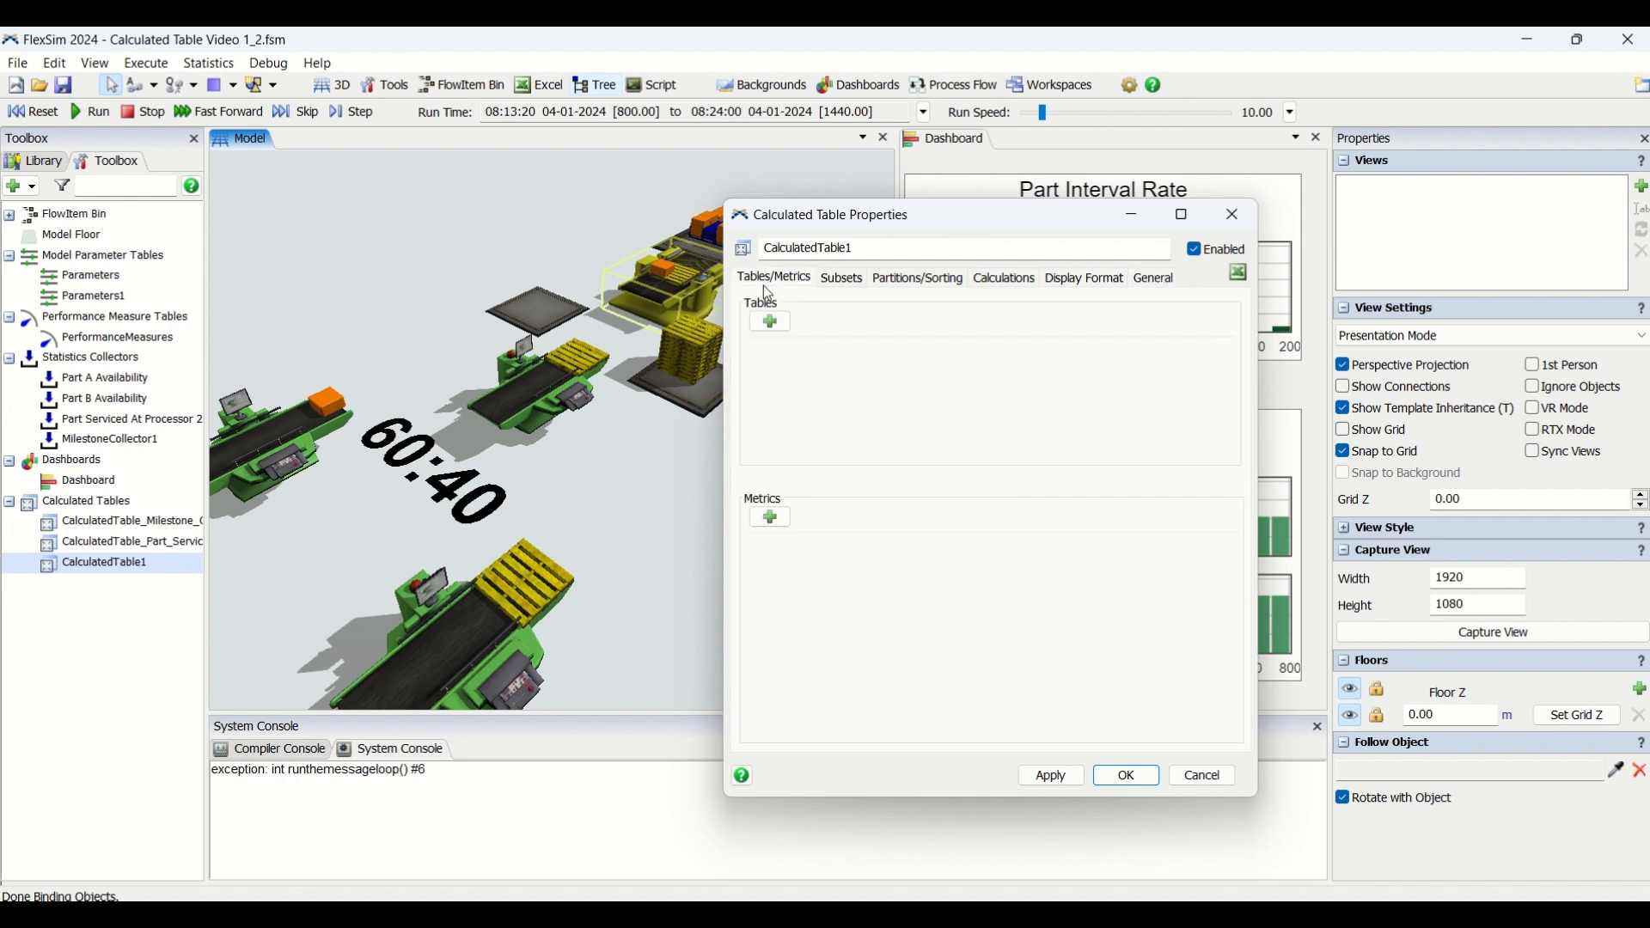
{"action": "left_click", "coordinate": [843, 281]}
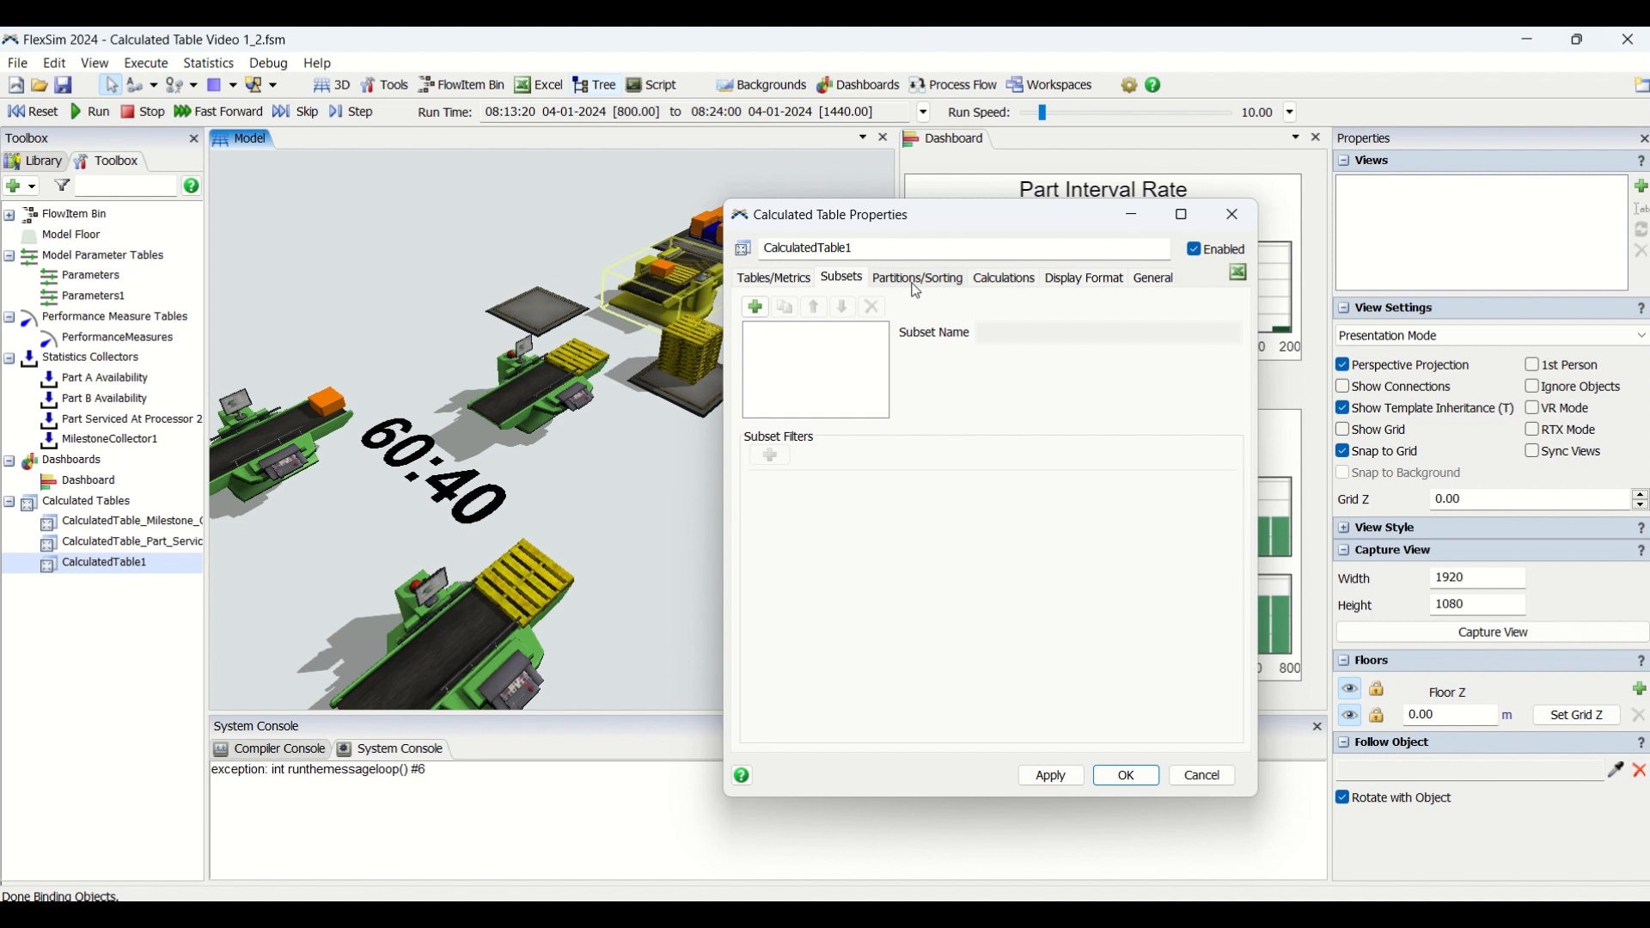
{"action": "left_click", "coordinate": [919, 283]}
{"action": "left_click", "coordinate": [995, 288]}
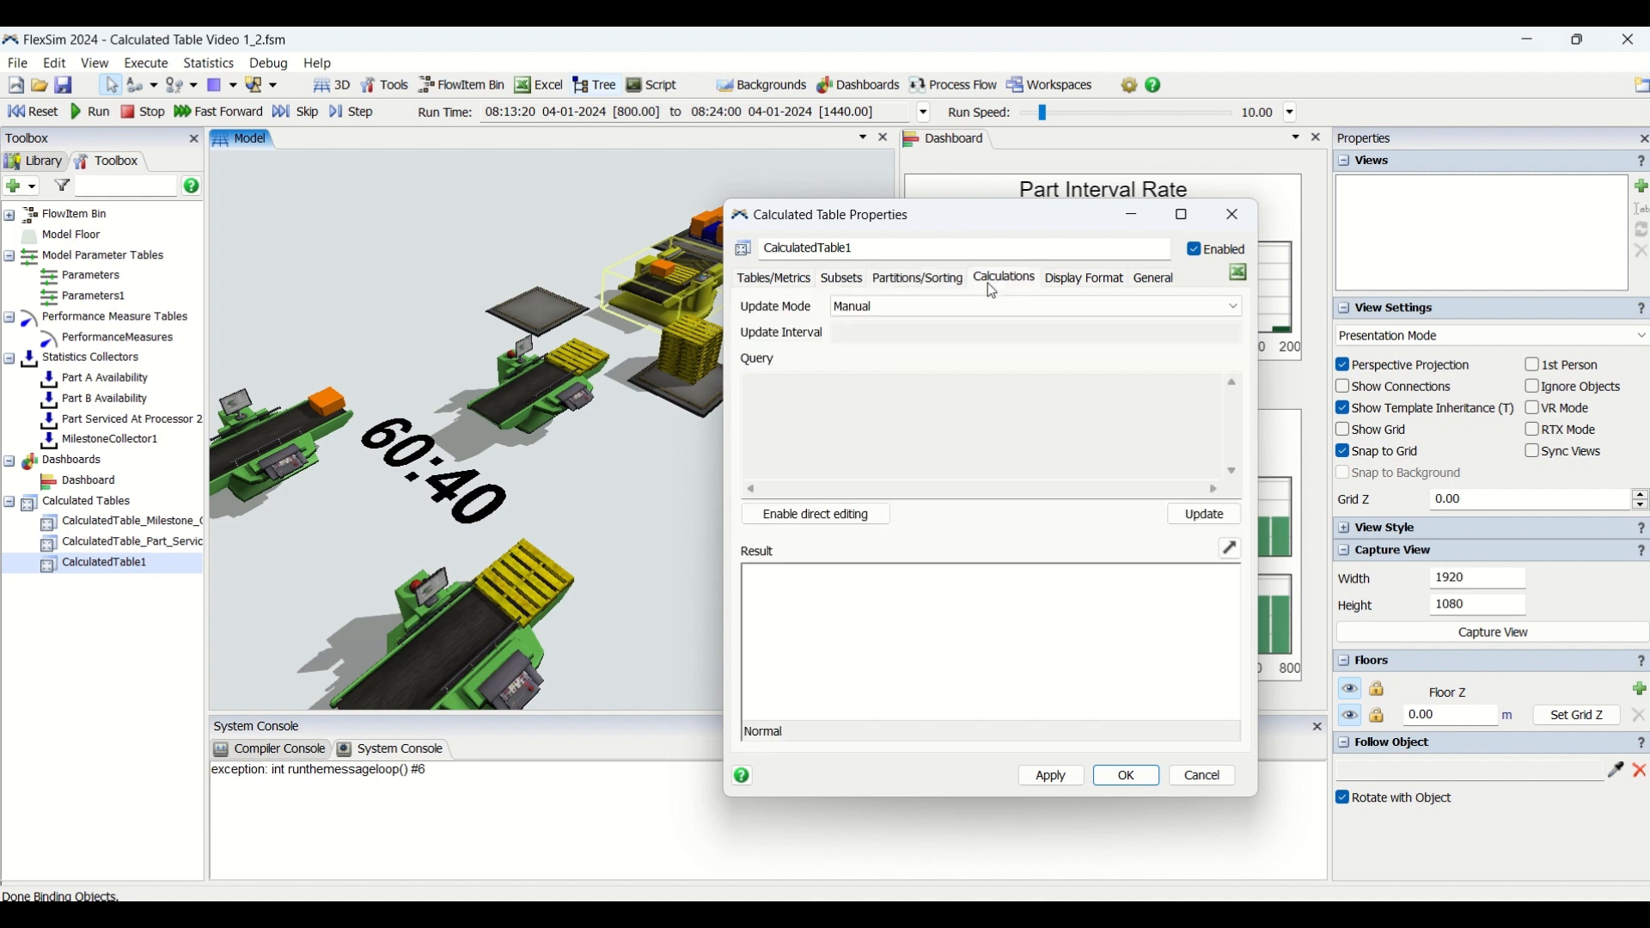
{"action": "left_click", "coordinate": [1057, 289]}
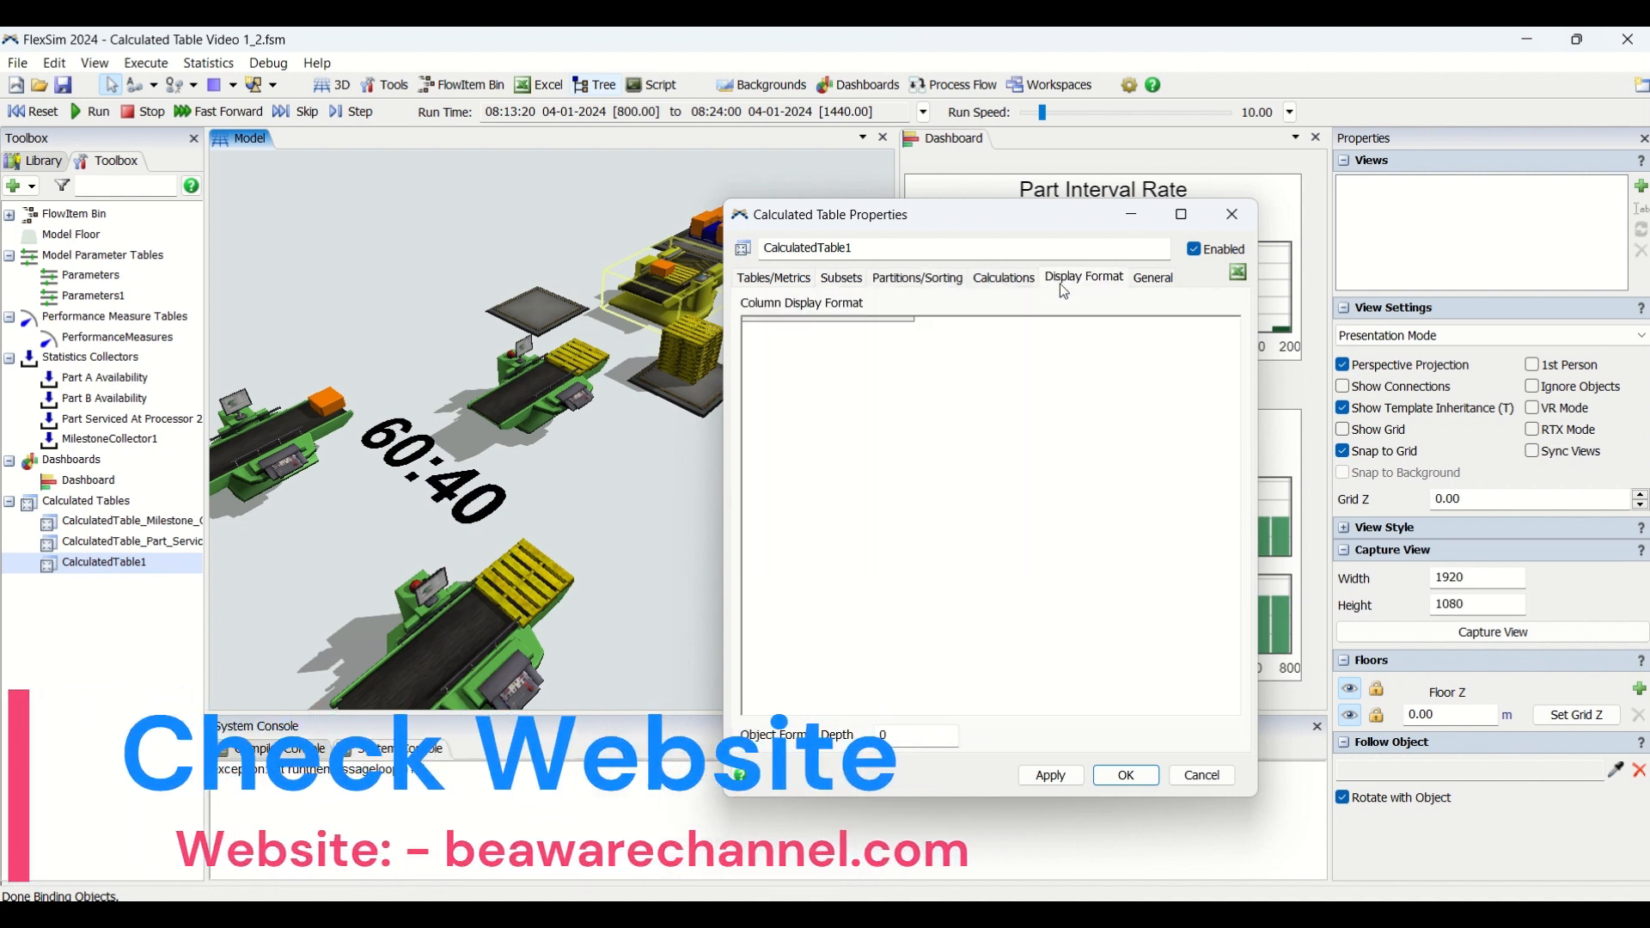
{"action": "left_click", "coordinate": [1147, 289]}
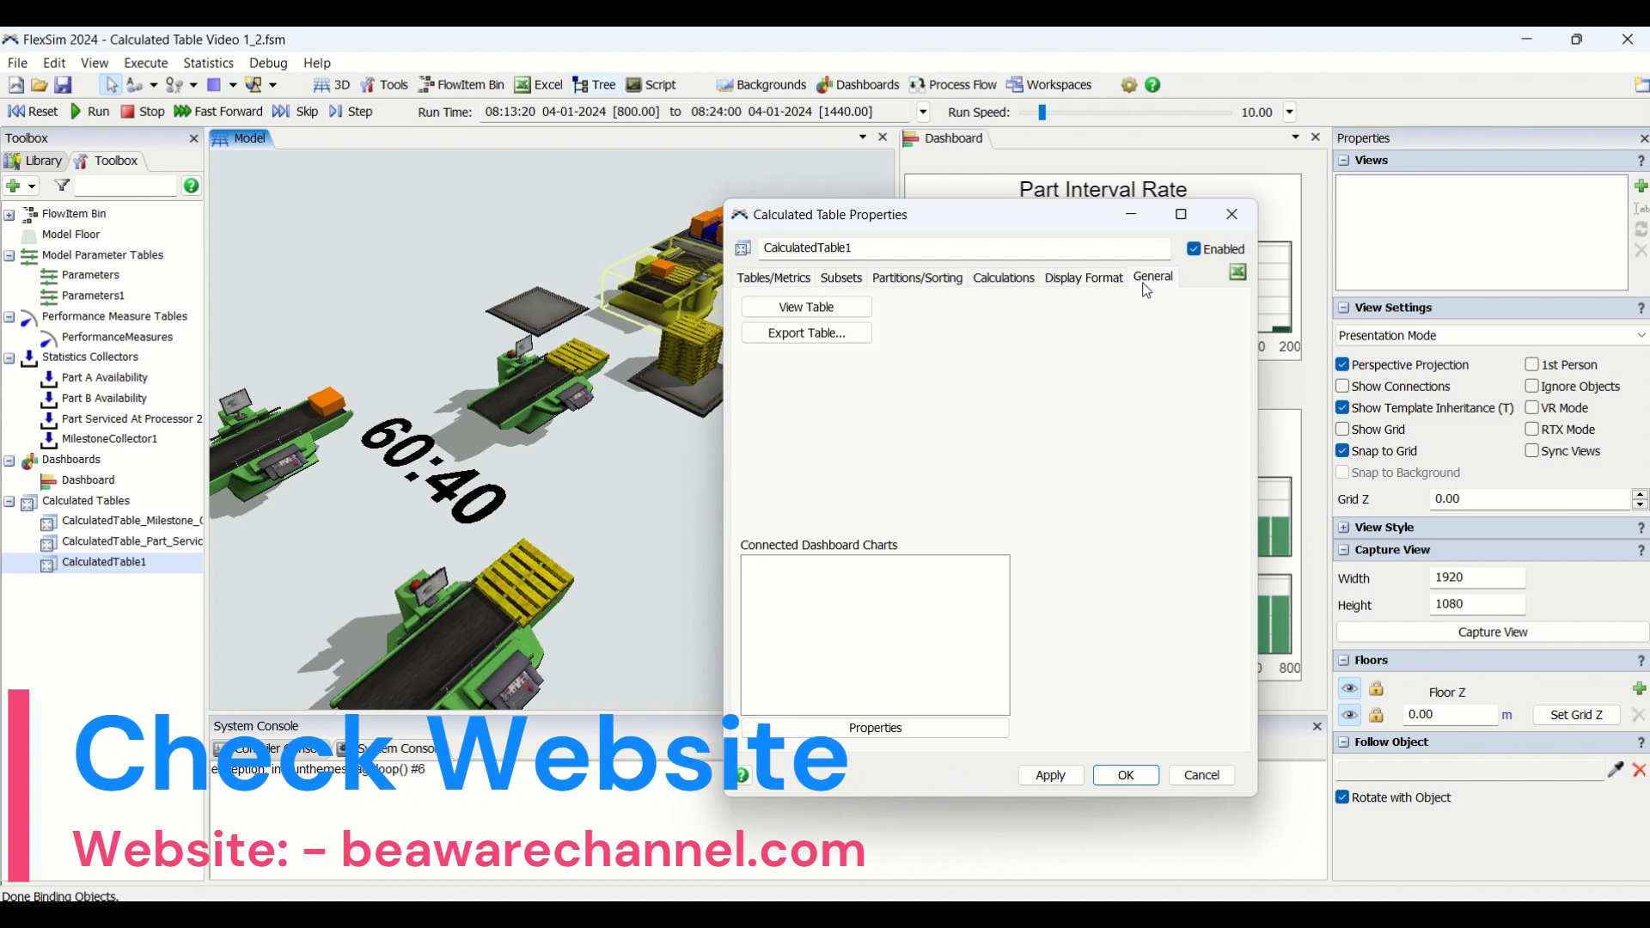
Bring the new calculated table's Tables/Metrics settings back into view.
{"action": "left_click_drag", "start_coordinate": [963, 219], "coordinate": [891, 209]}
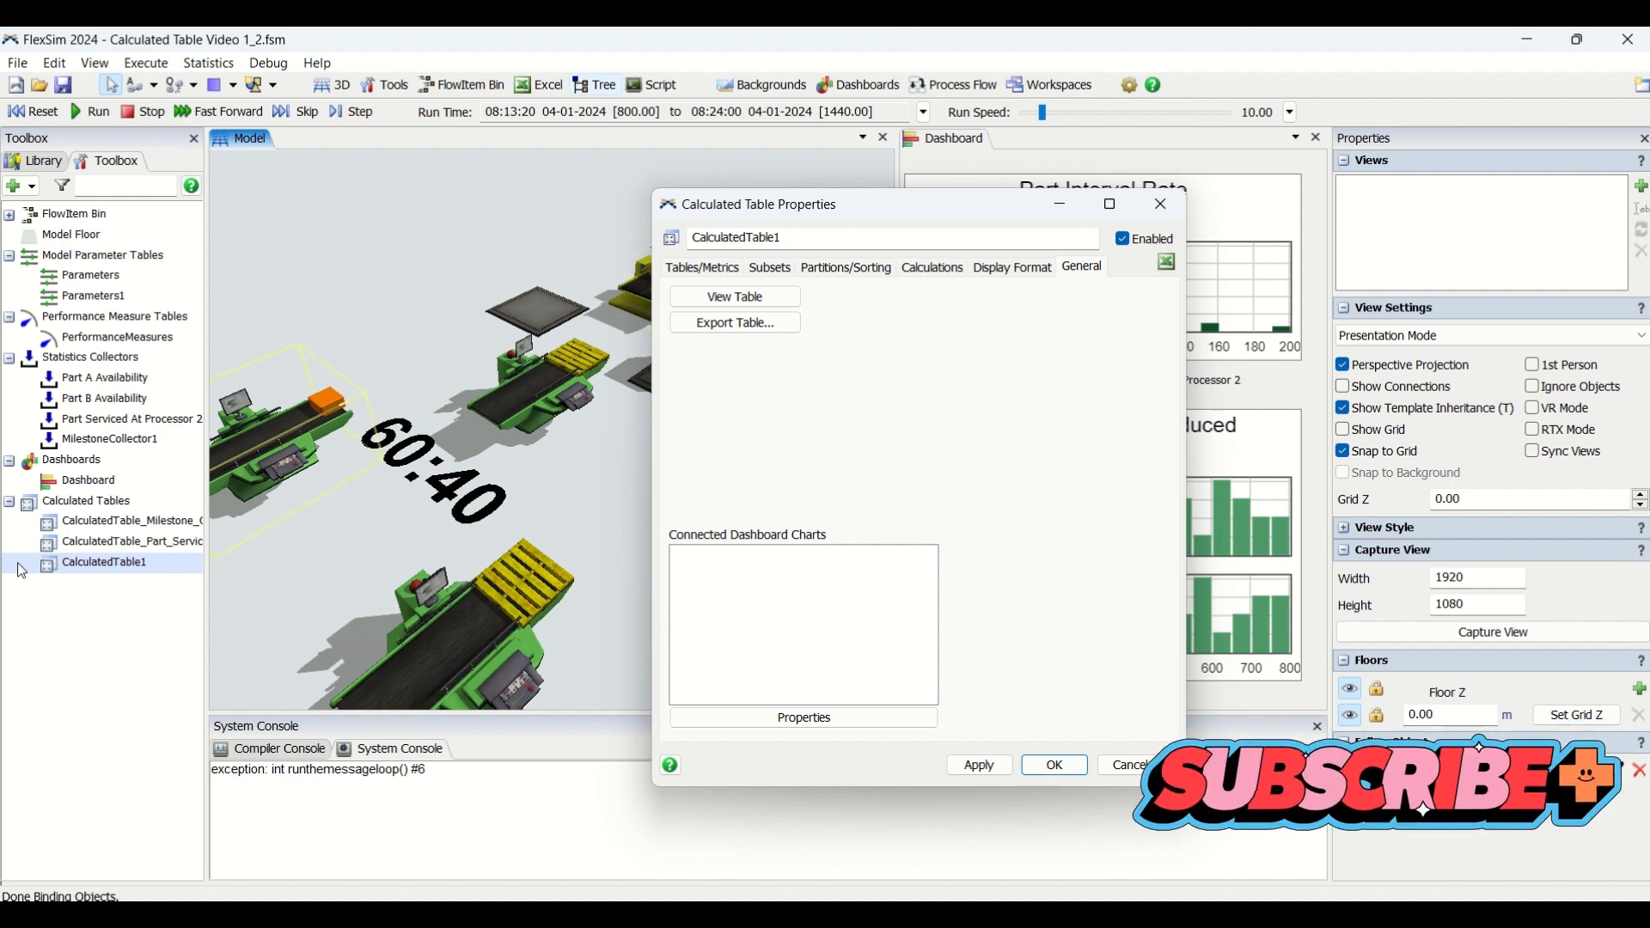
{"action": "left_click", "coordinate": [120, 545]}
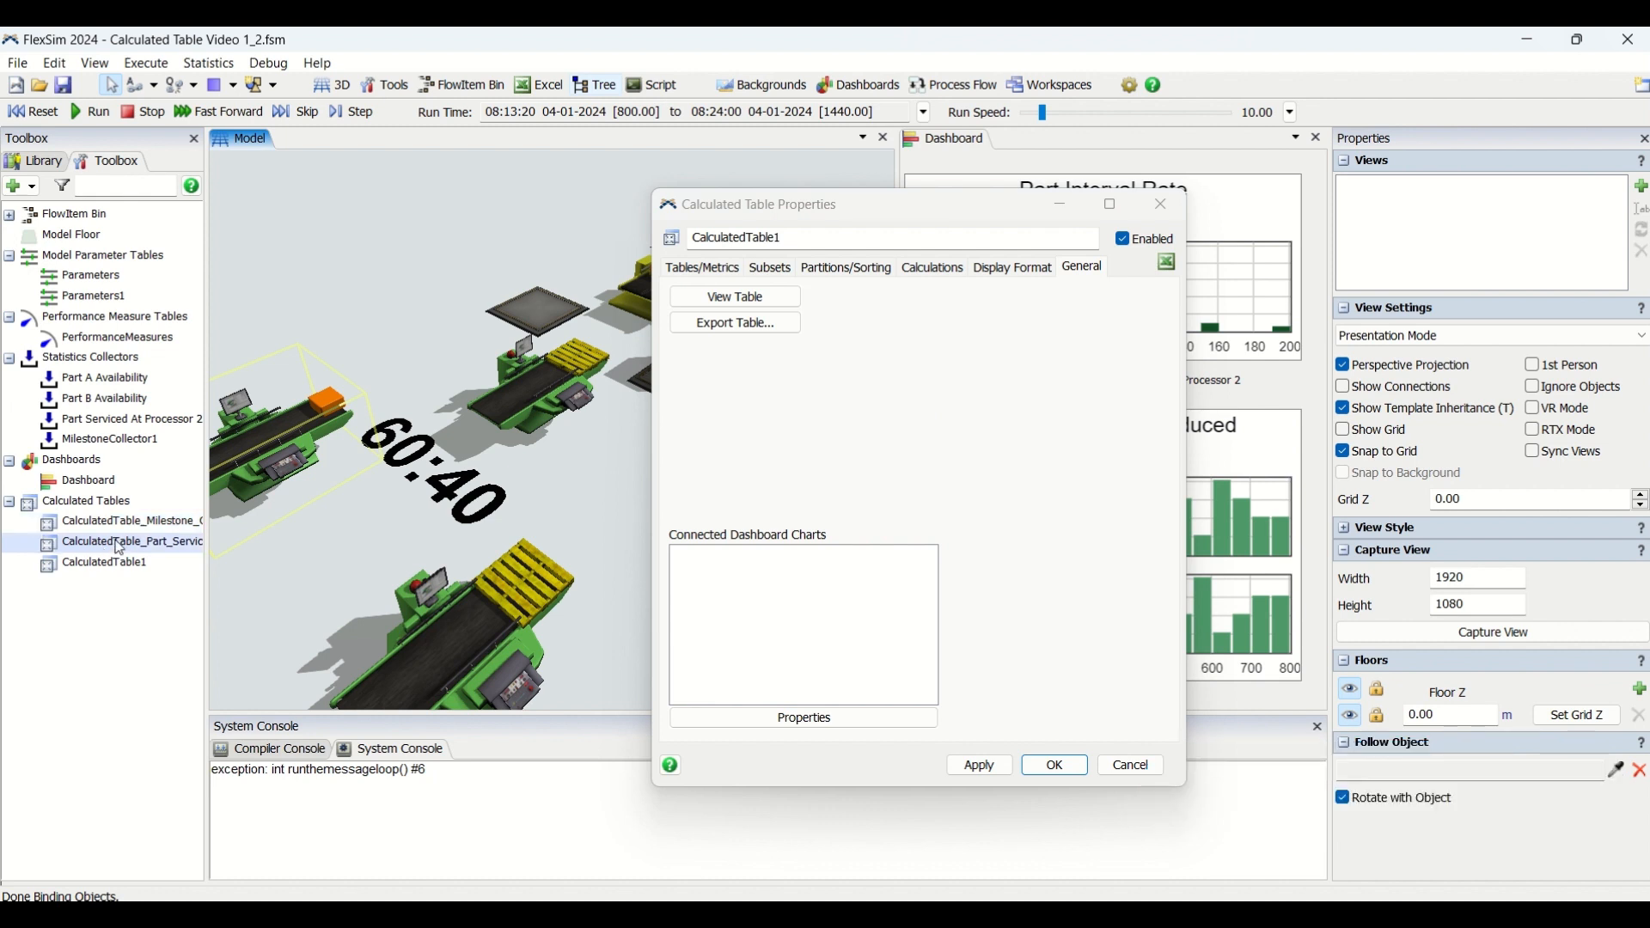
{"action": "left_click", "coordinate": [907, 447]}
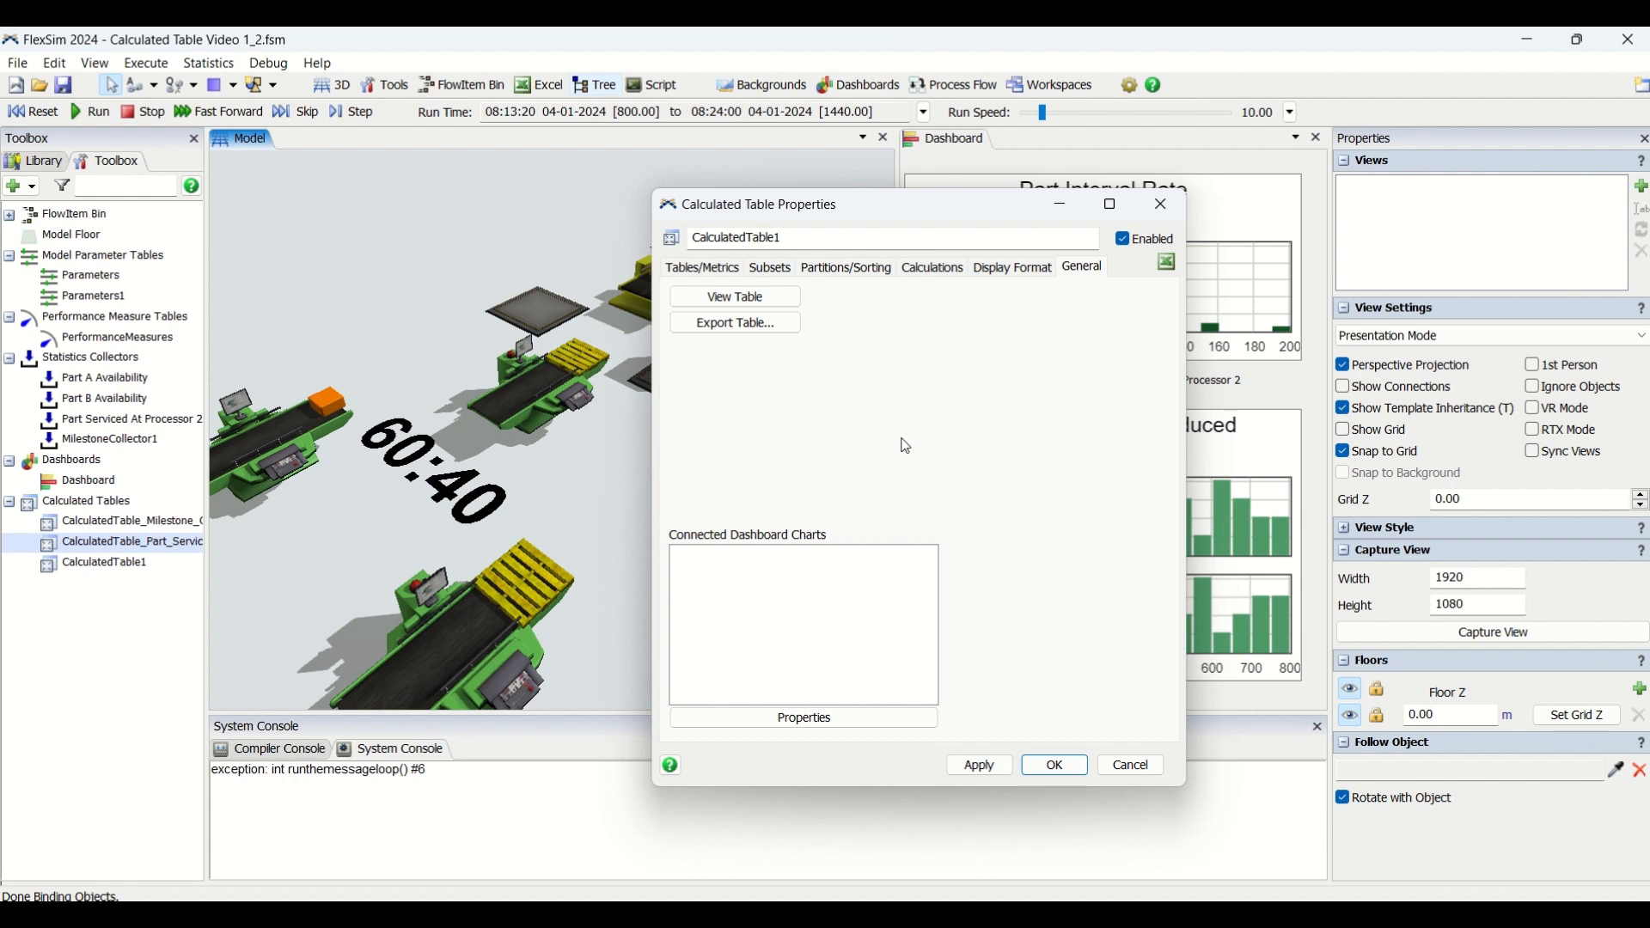
{"action": "left_click", "coordinate": [718, 270]}
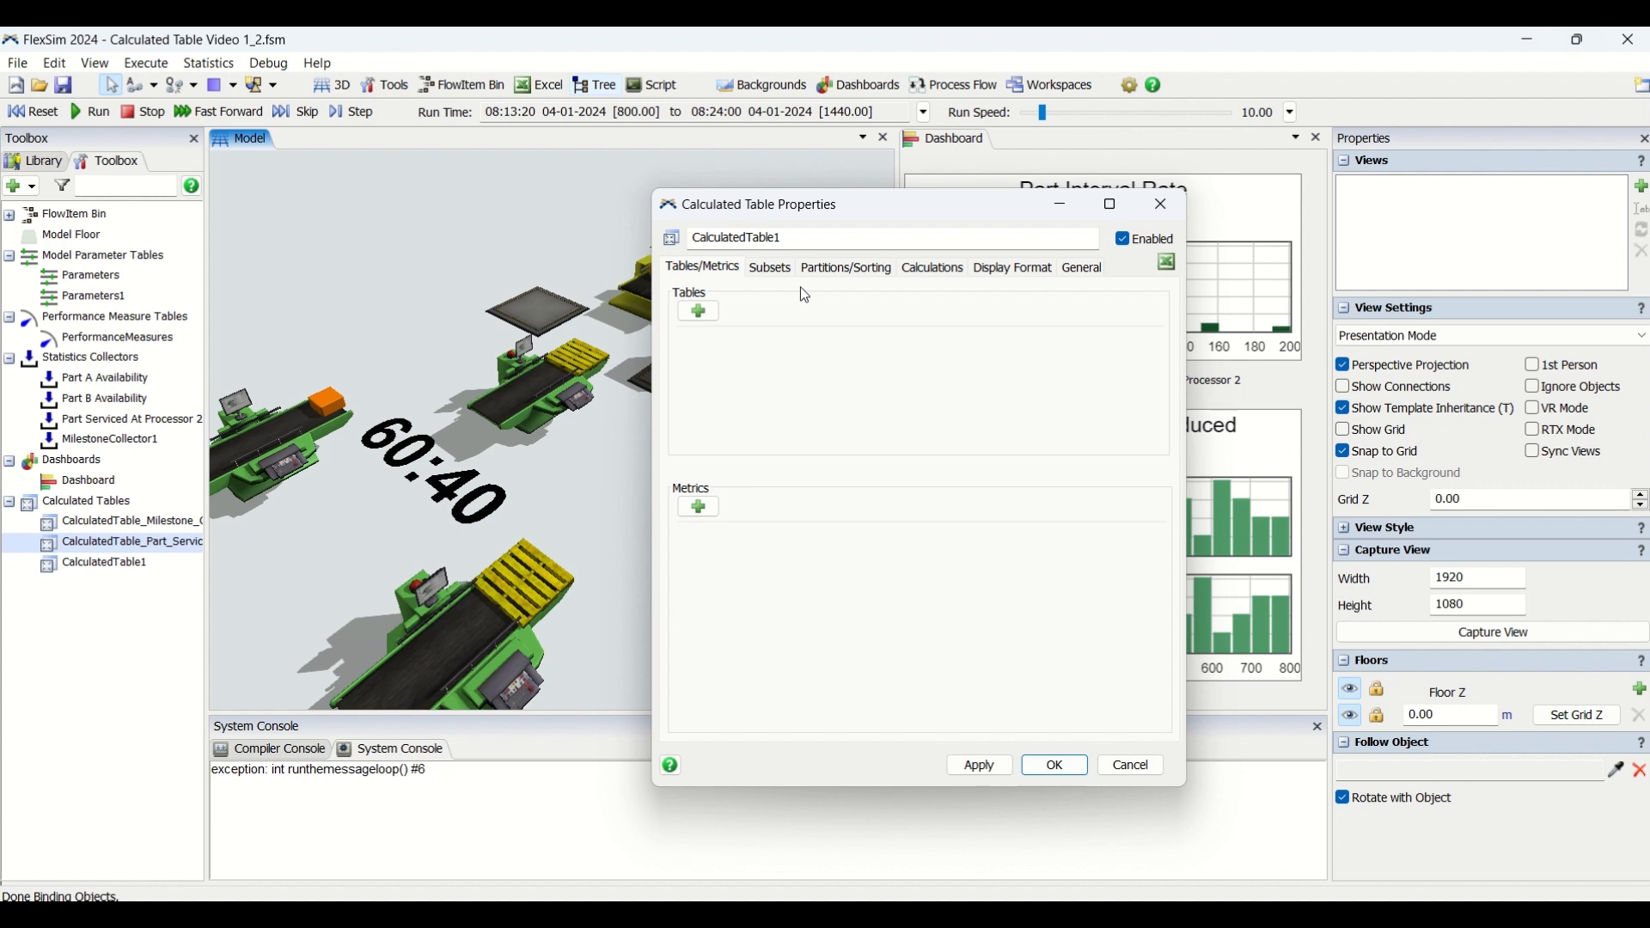
{"action": "left_click_drag", "start_coordinate": [777, 209], "coordinate": [876, 208]}
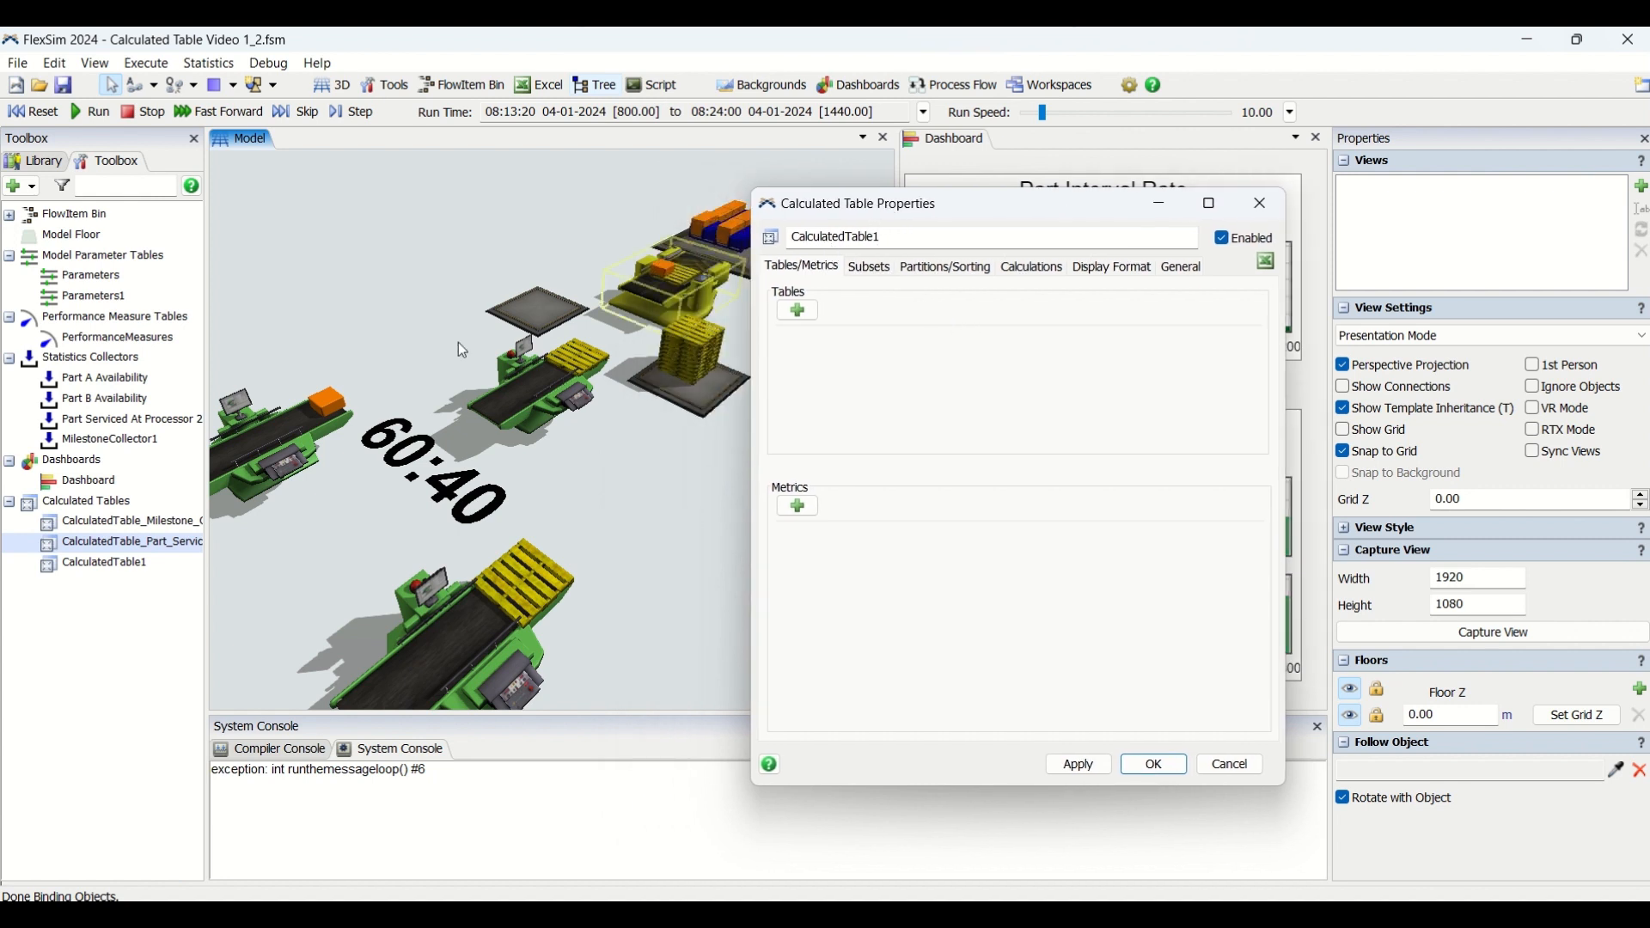
Open the Part A Availability statistics collector and look through its events, columns, triggers, labels and general settings.
{"action": "left_click", "coordinate": [104, 376]}
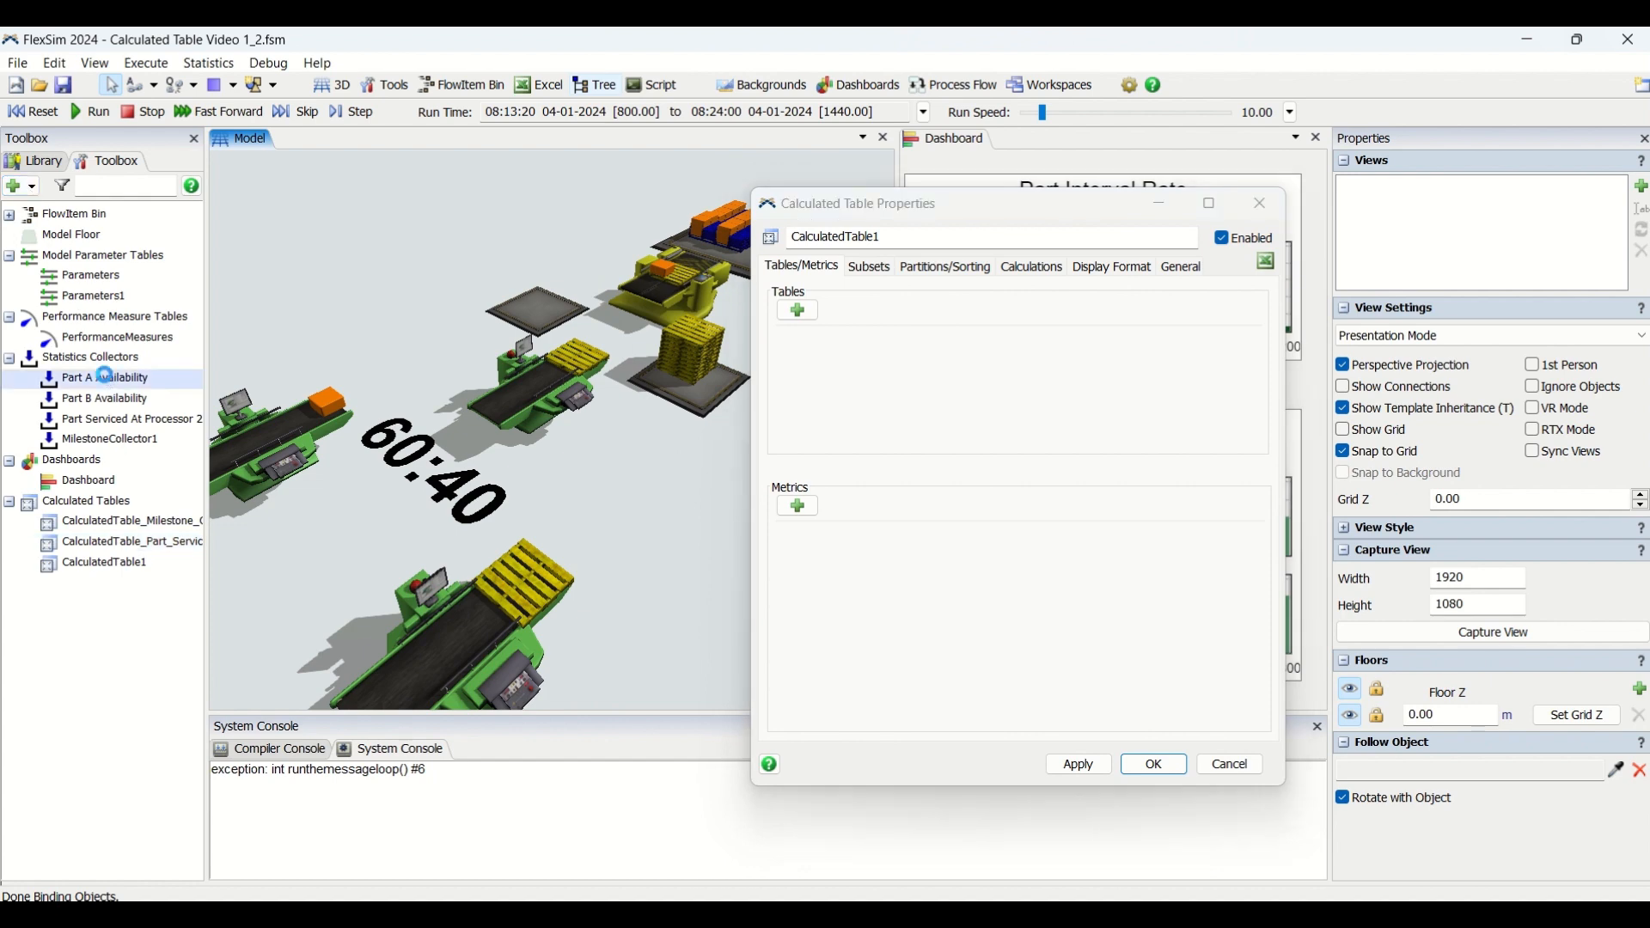
{"action": "double_click", "coordinate": [105, 376]}
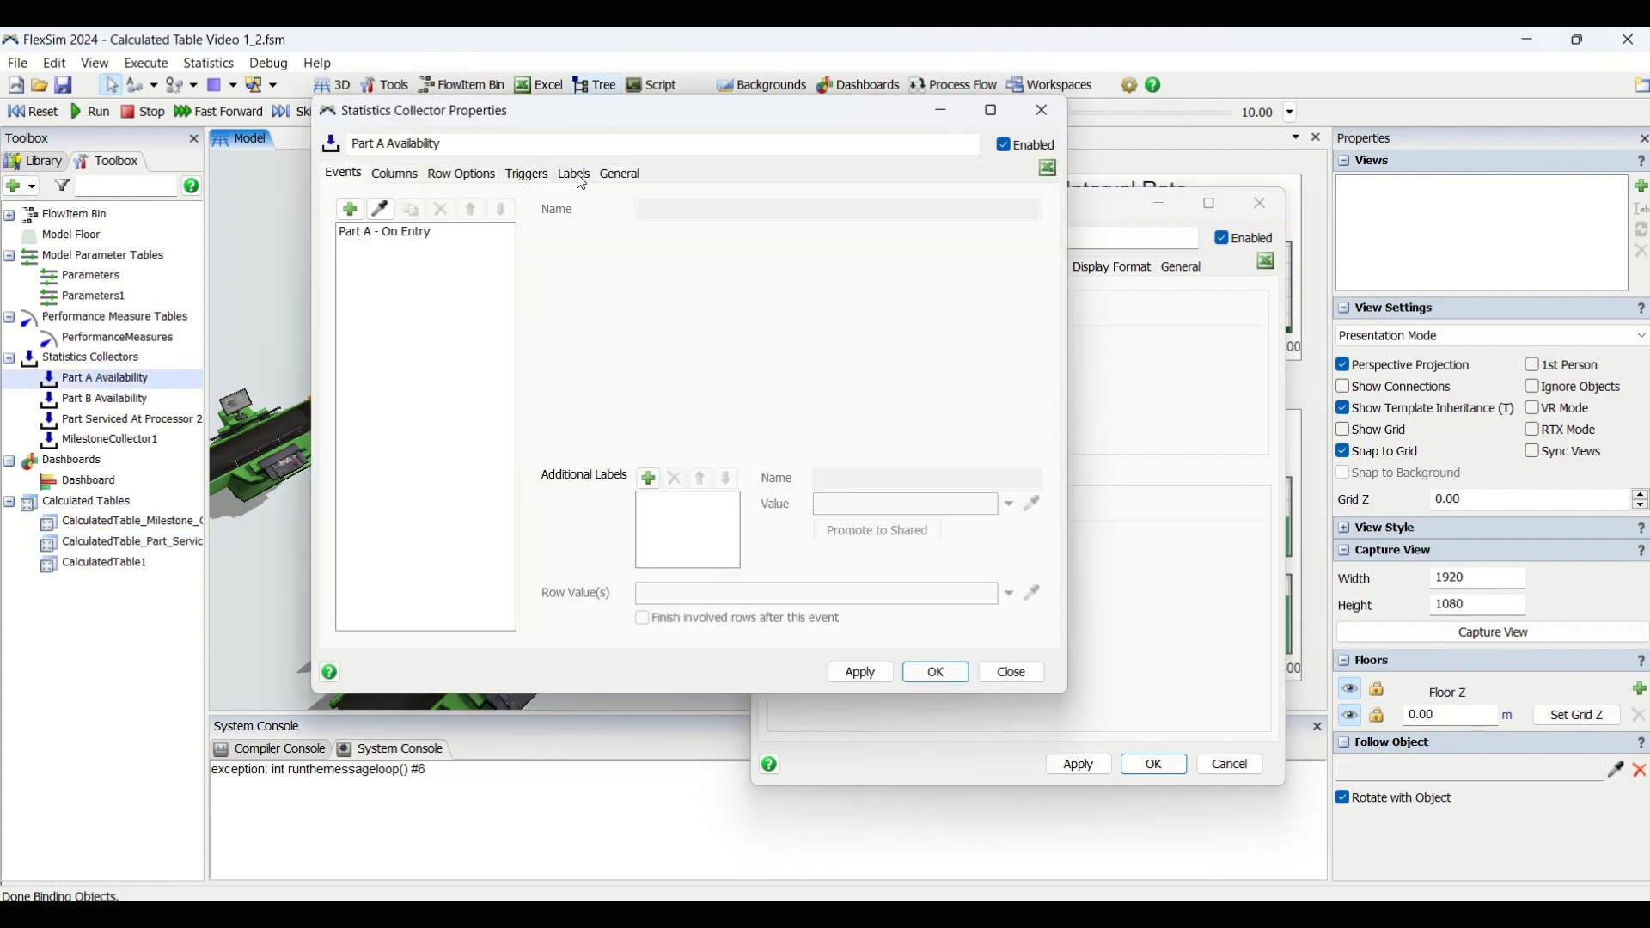
{"action": "left_click", "coordinate": [612, 176]}
{"action": "left_click", "coordinate": [394, 176]}
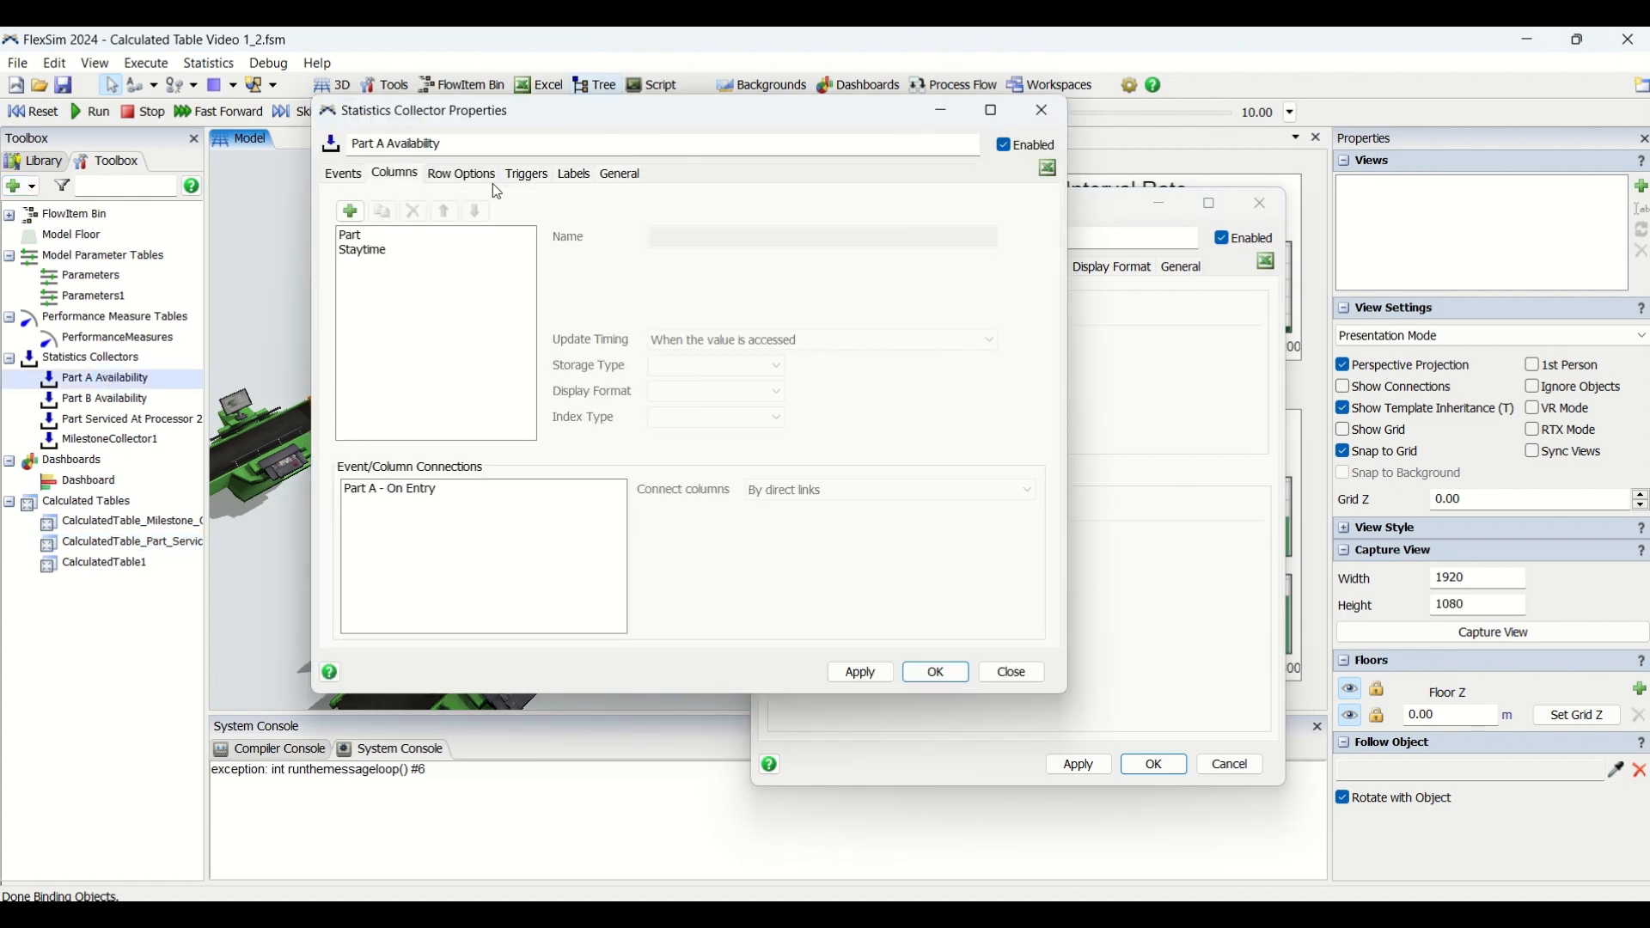
{"action": "left_click", "coordinate": [344, 175]}
{"action": "left_click", "coordinate": [527, 175]}
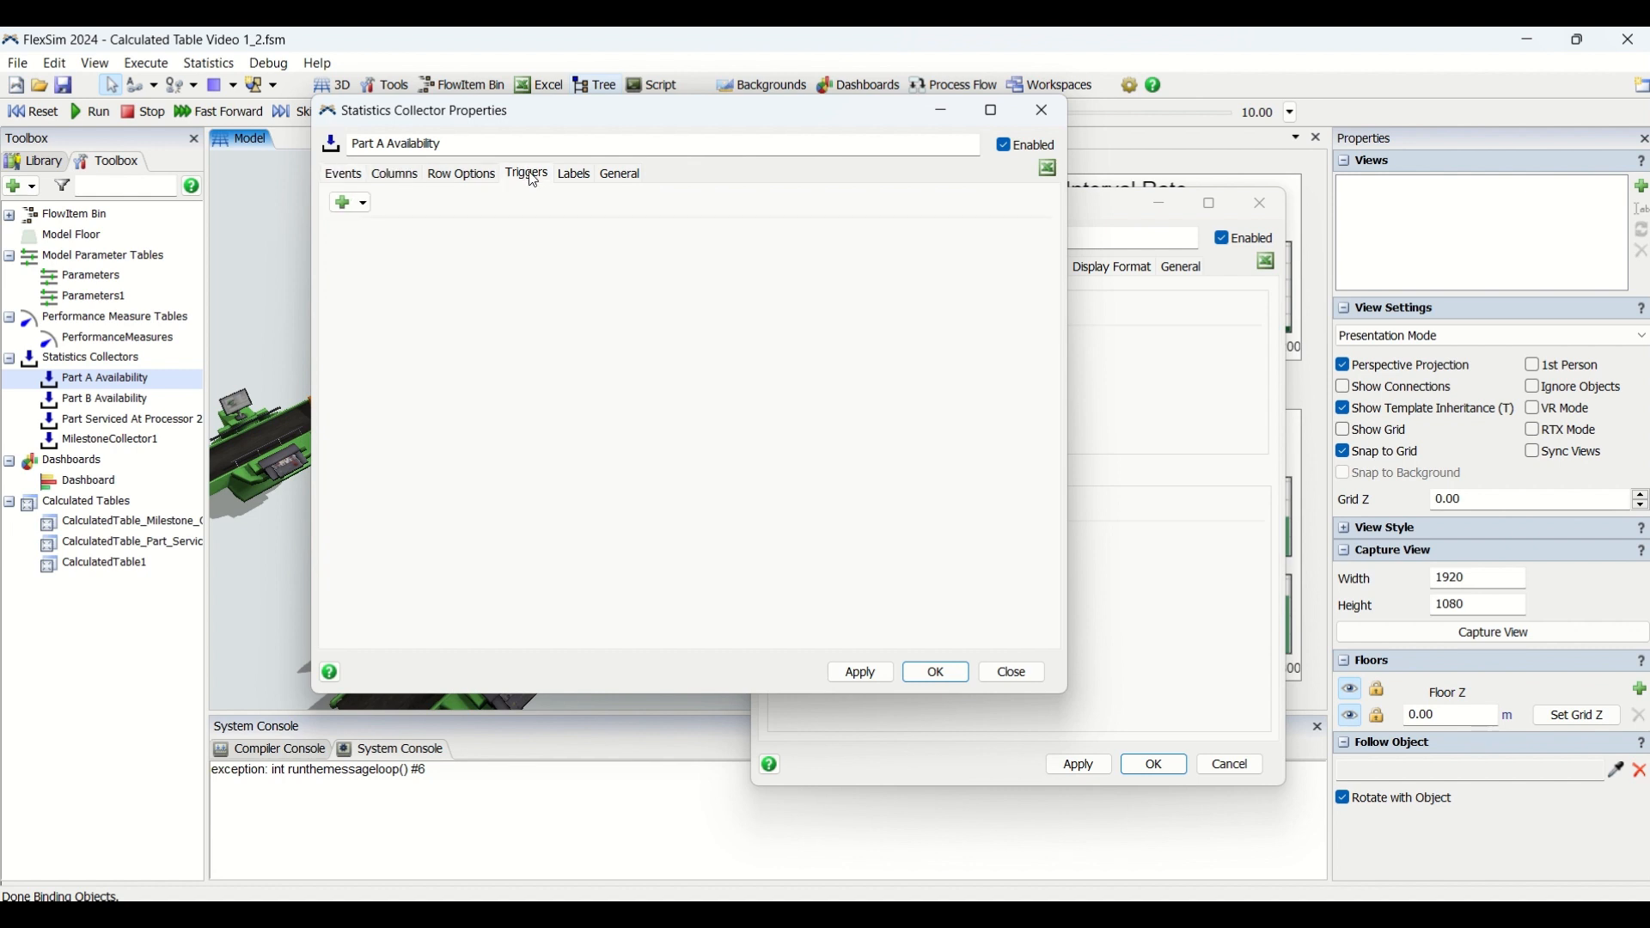
{"action": "left_click", "coordinate": [575, 175]}
{"action": "left_click", "coordinate": [394, 175]}
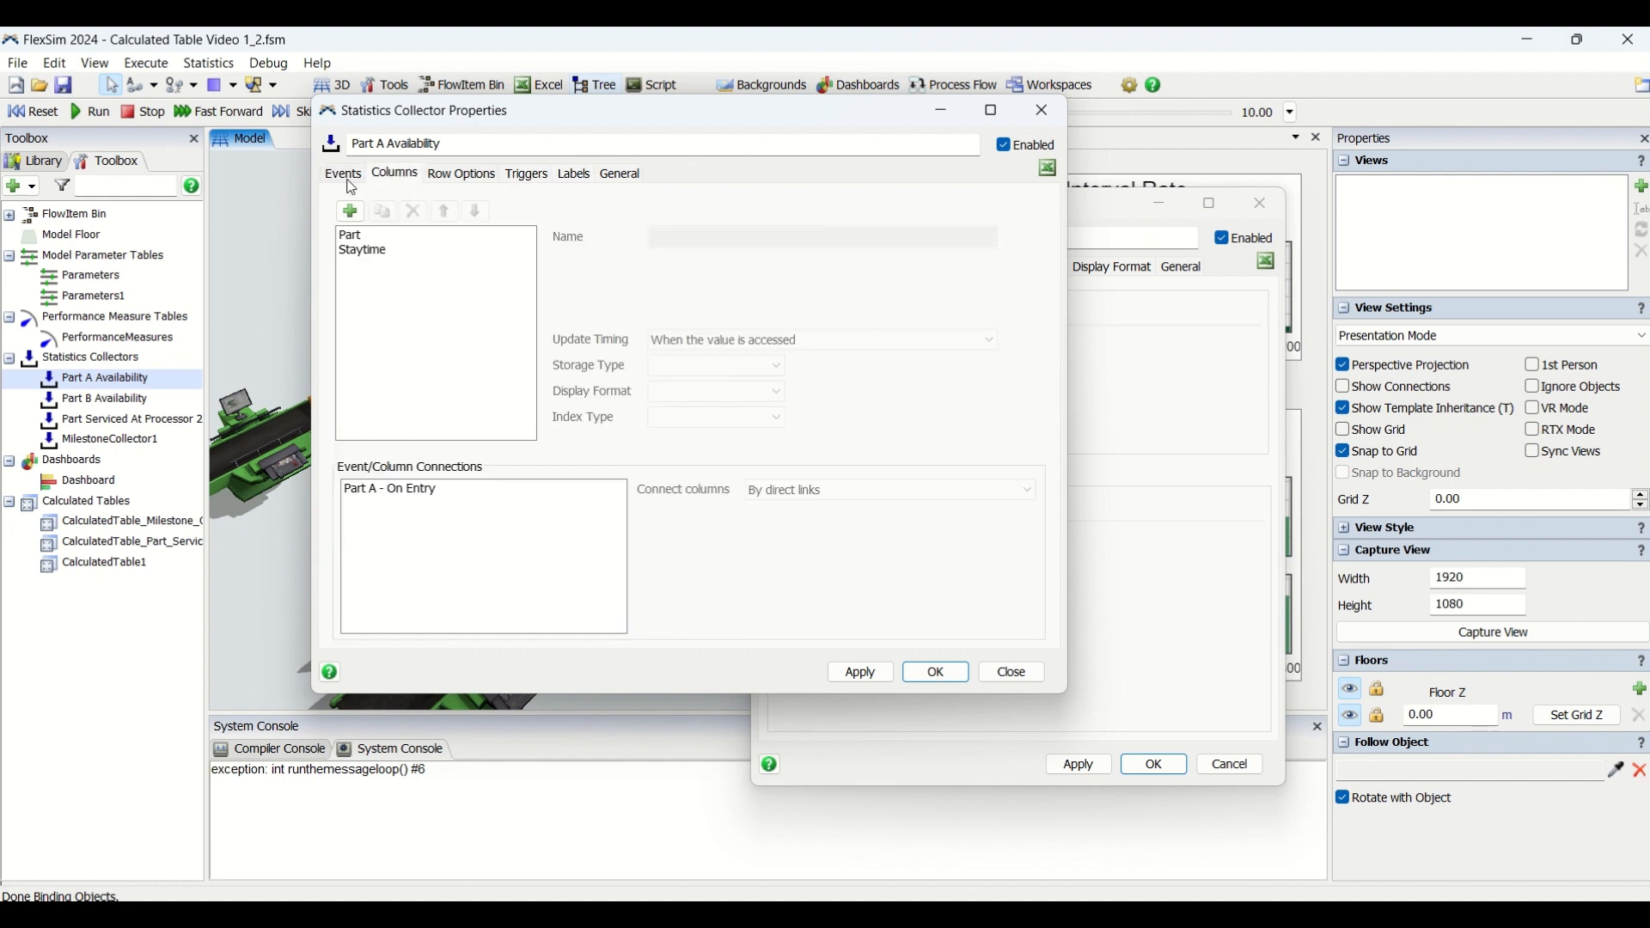
Examine the definitions of the Part and Staytime columns in the Part A Availability collector.
{"action": "left_click", "coordinate": [365, 235]}
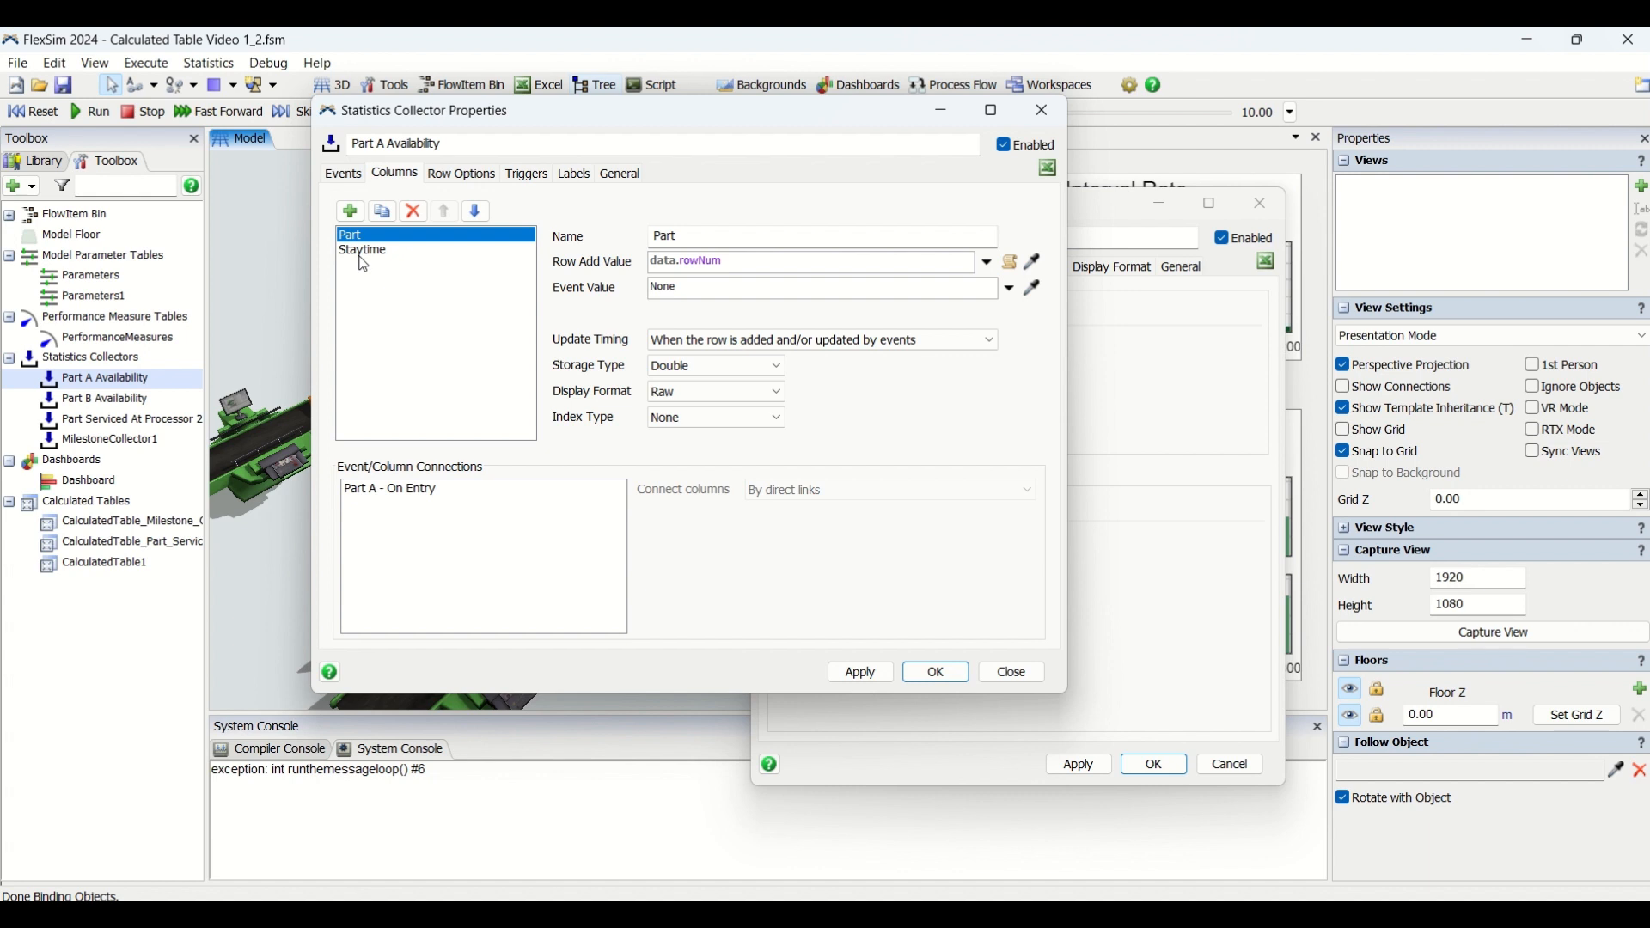
{"action": "left_click", "coordinate": [365, 252]}
{"action": "left_click", "coordinate": [365, 236]}
{"action": "left_click", "coordinate": [365, 252]}
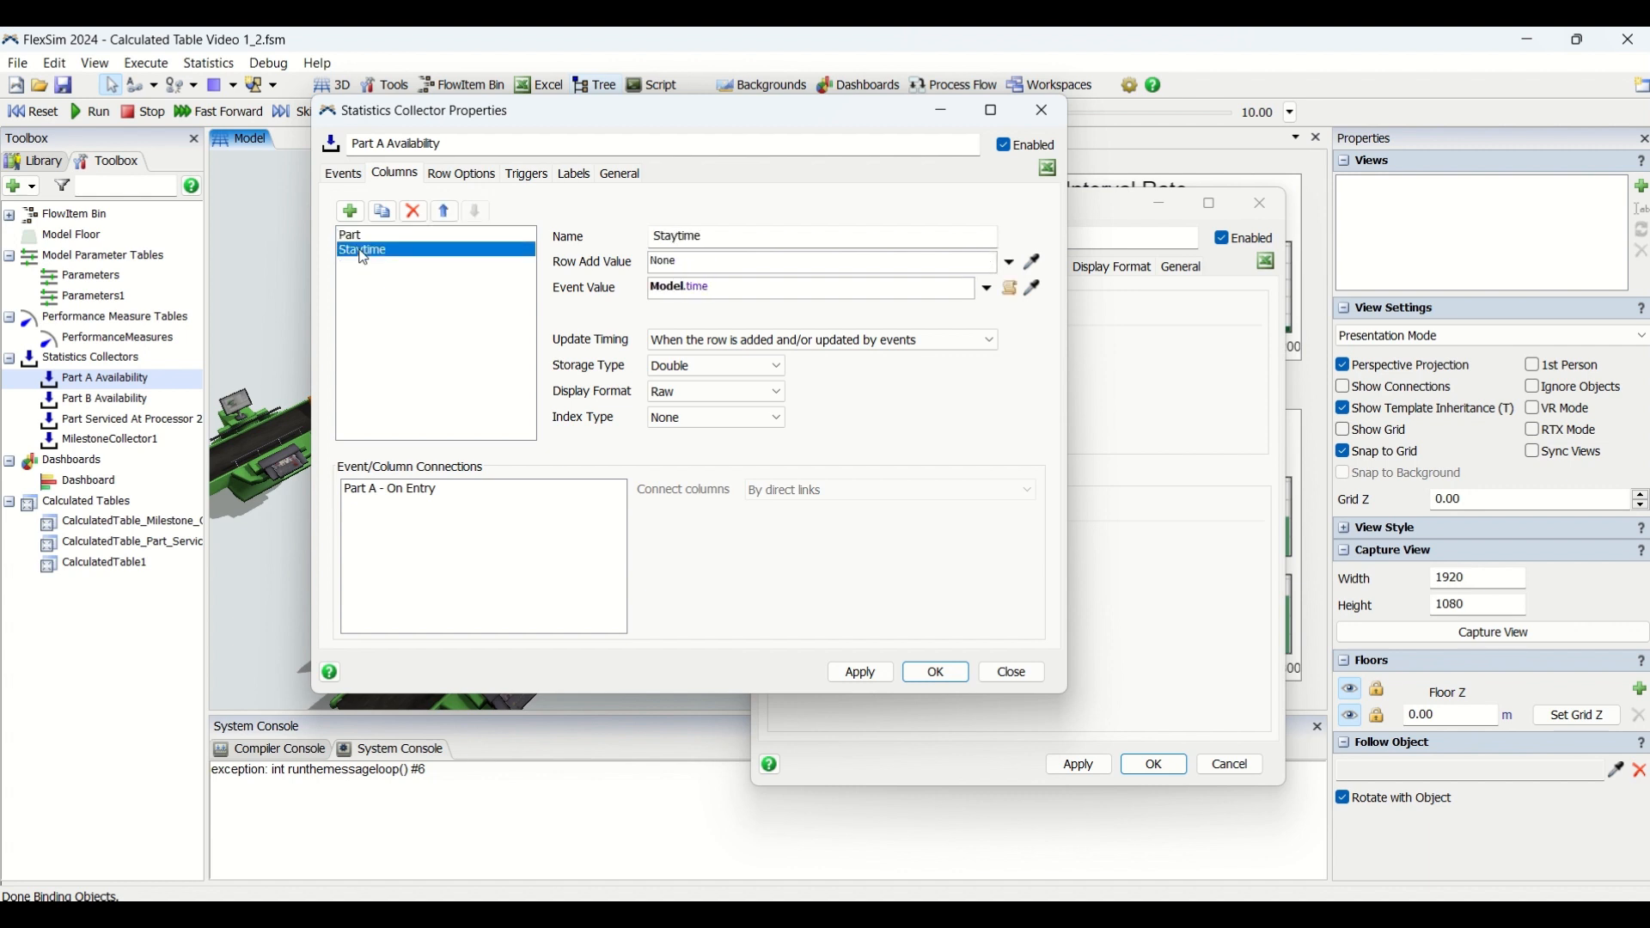
View the data table collected by Part A Availability, highlight its Staytime values, and close the collector's properties.
{"action": "left_click", "coordinate": [630, 174]}
{"action": "left_click", "coordinate": [427, 344]}
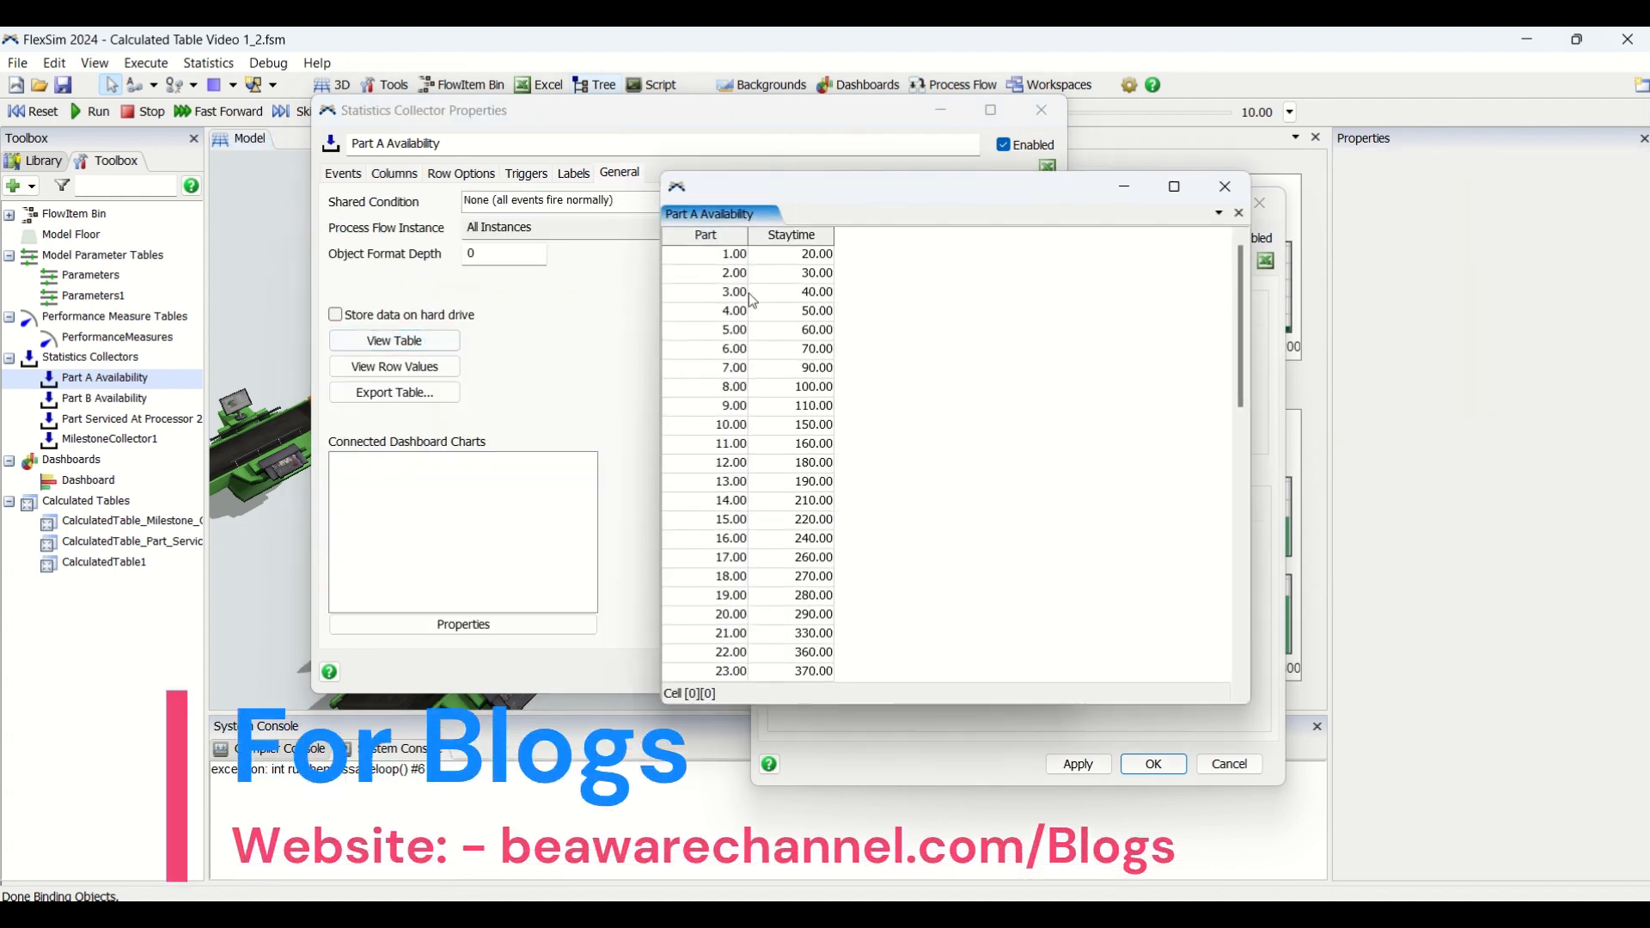
{"action": "left_click_drag", "start_coordinate": [794, 255], "coordinate": [817, 664]}
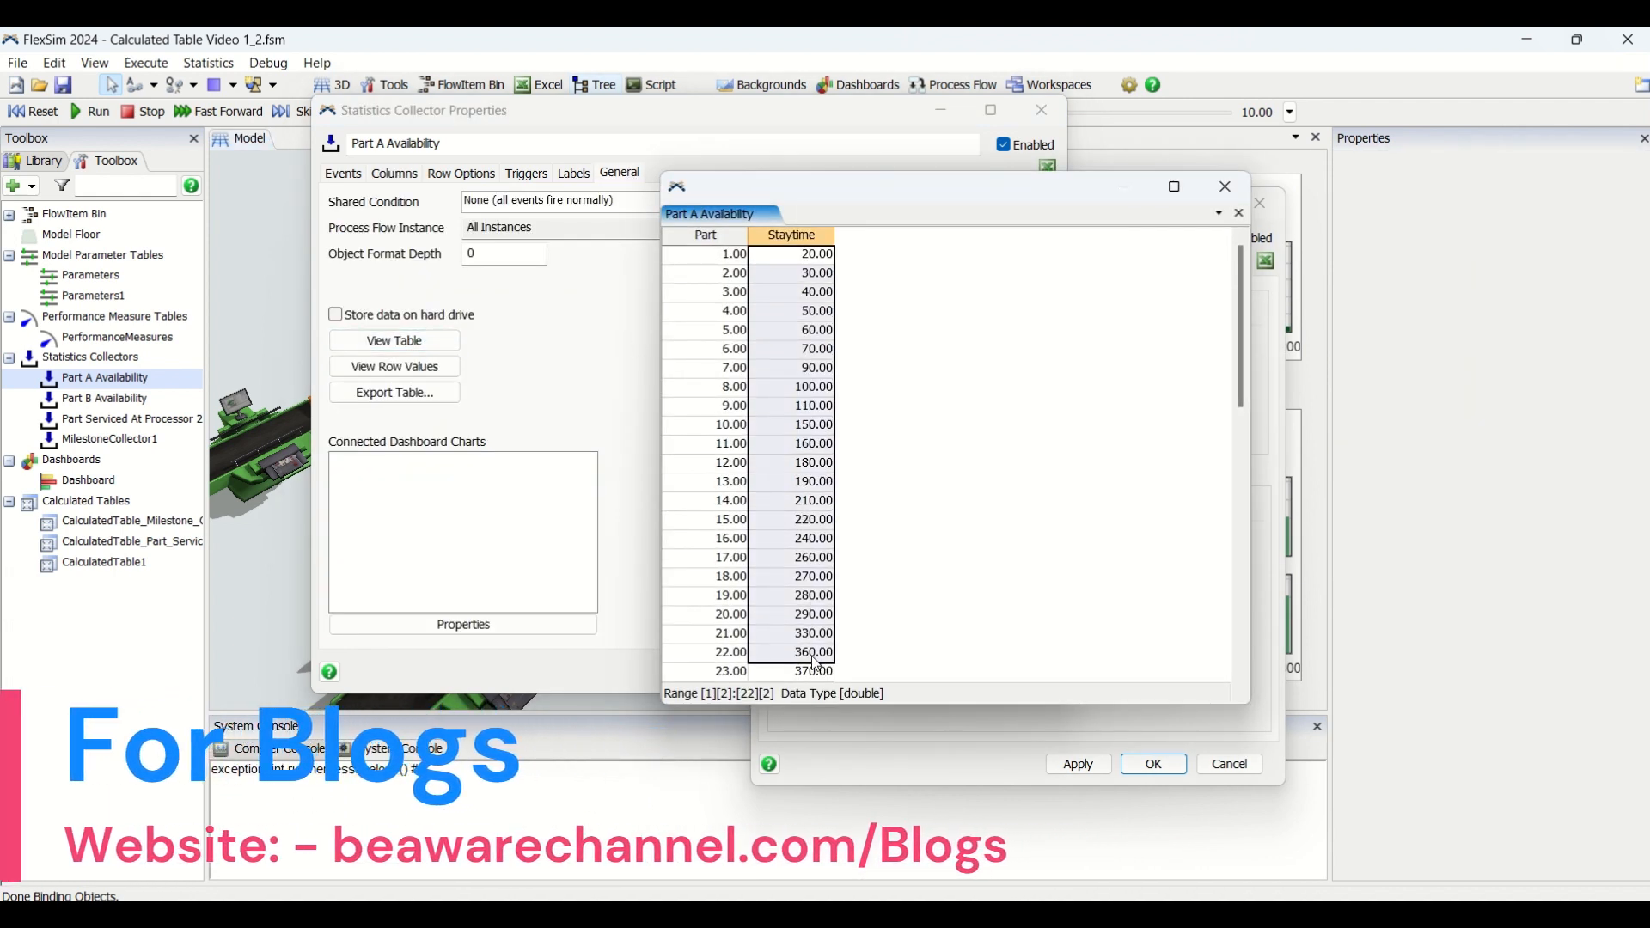
{"action": "left_click", "coordinate": [612, 383]}
{"action": "left_click", "coordinate": [1044, 119]}
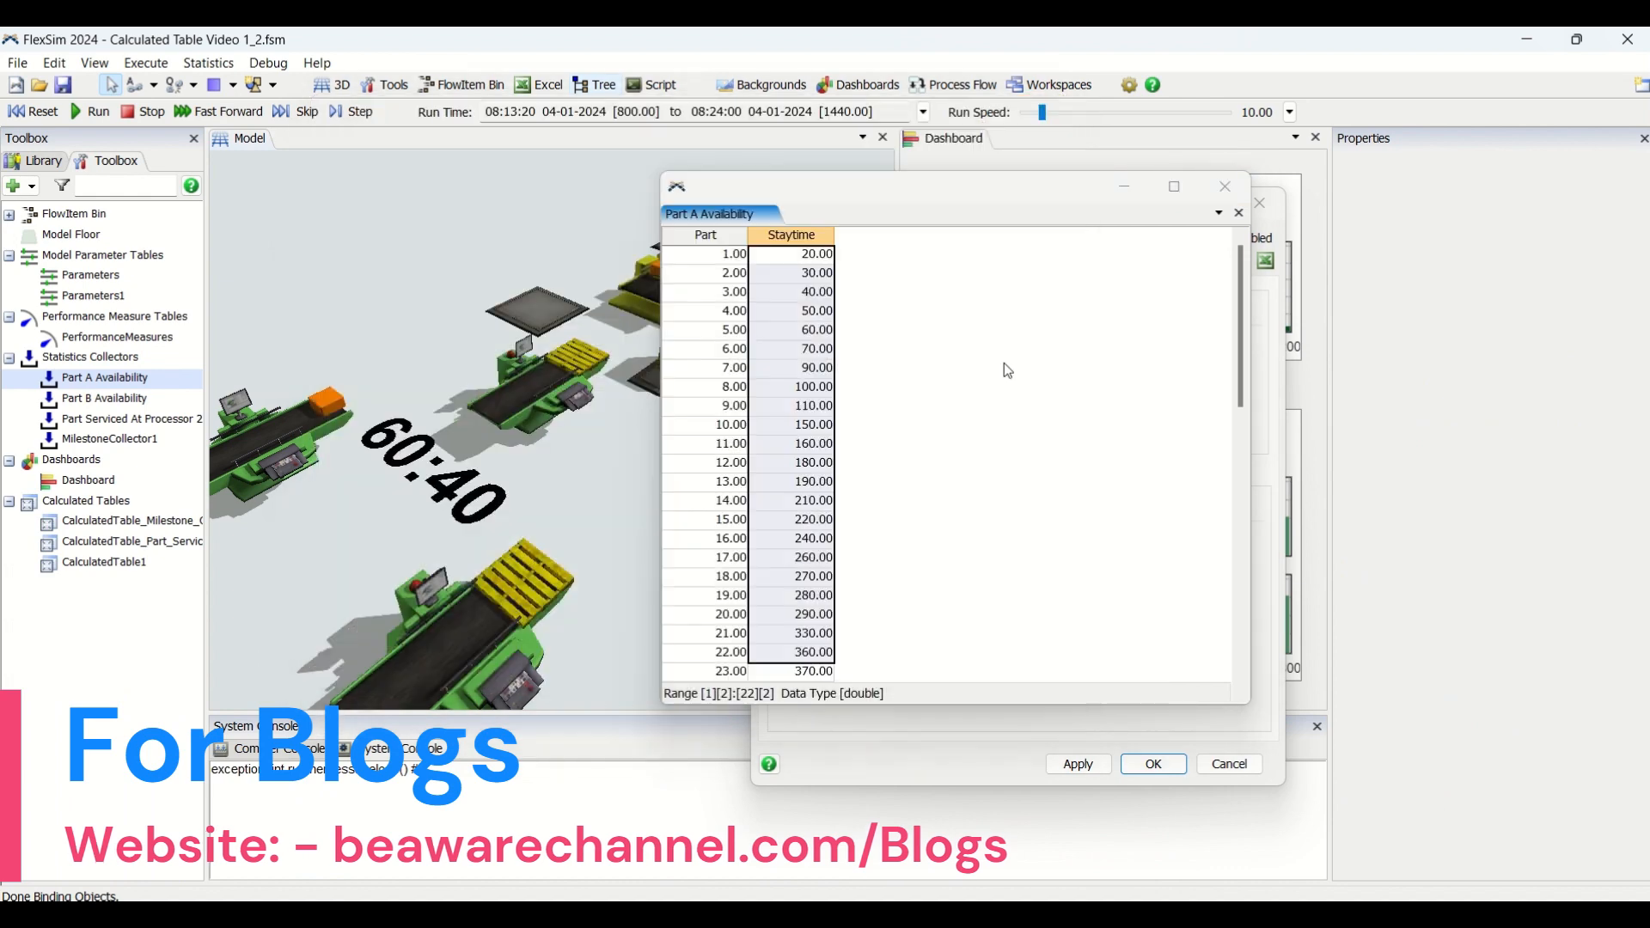
Examine the Staytime entries of the first five parts in the Part A Availability table, comparing consecutive rows.
{"action": "left_click", "coordinate": [789, 260]}
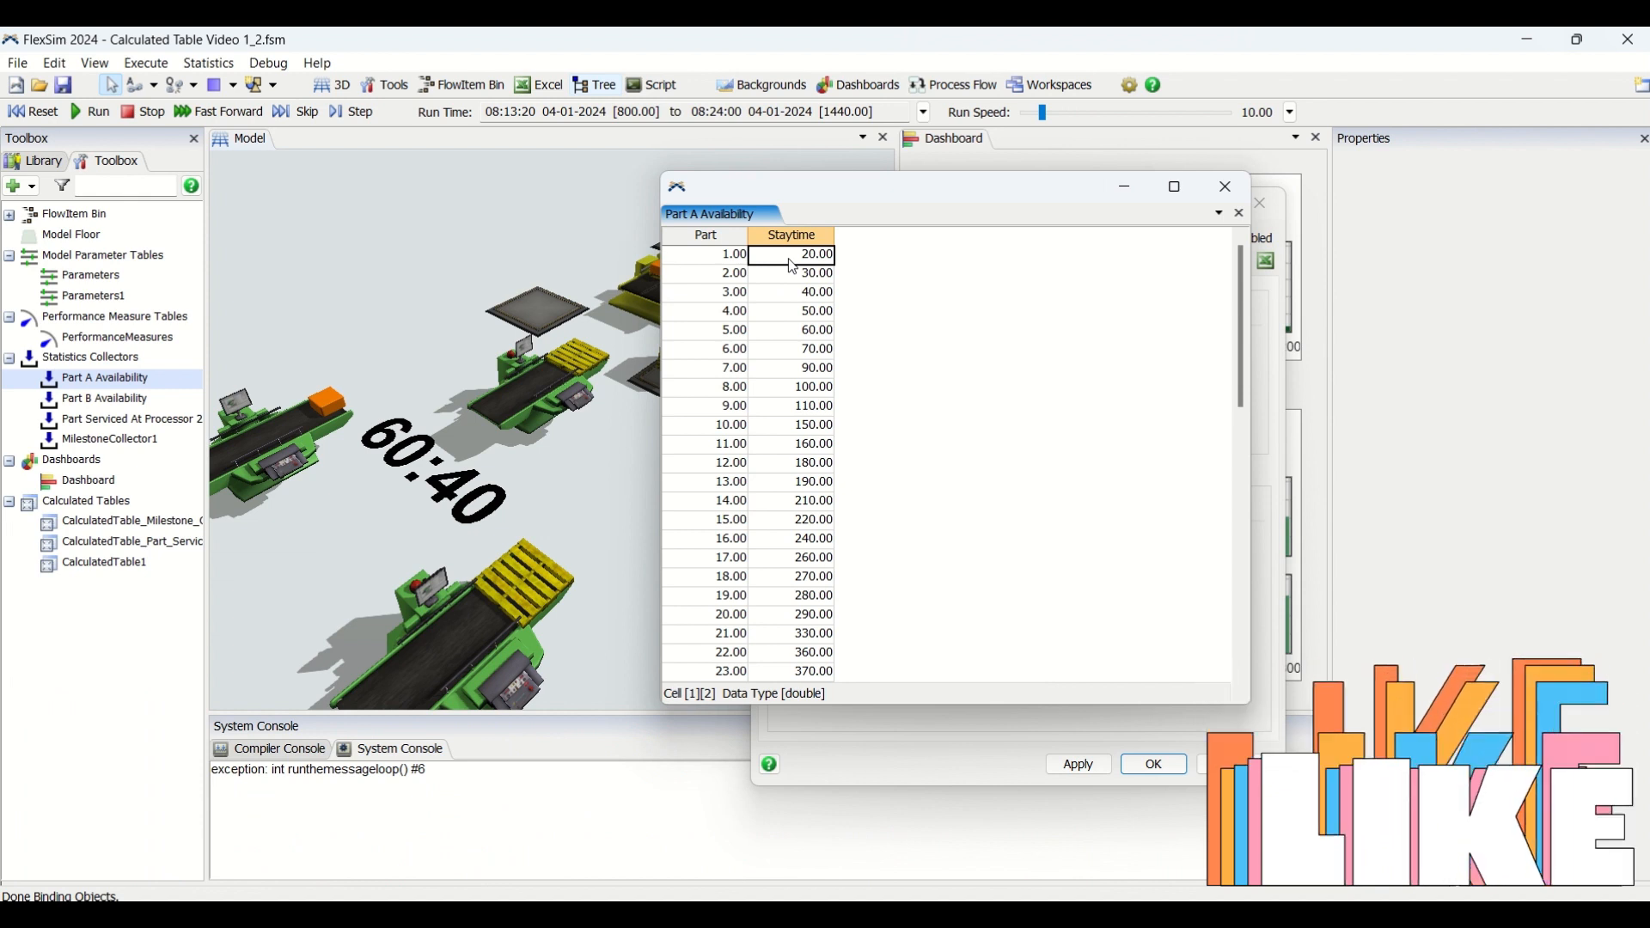
{"action": "left_click", "coordinate": [813, 312]}
{"action": "left_click", "coordinate": [813, 259]}
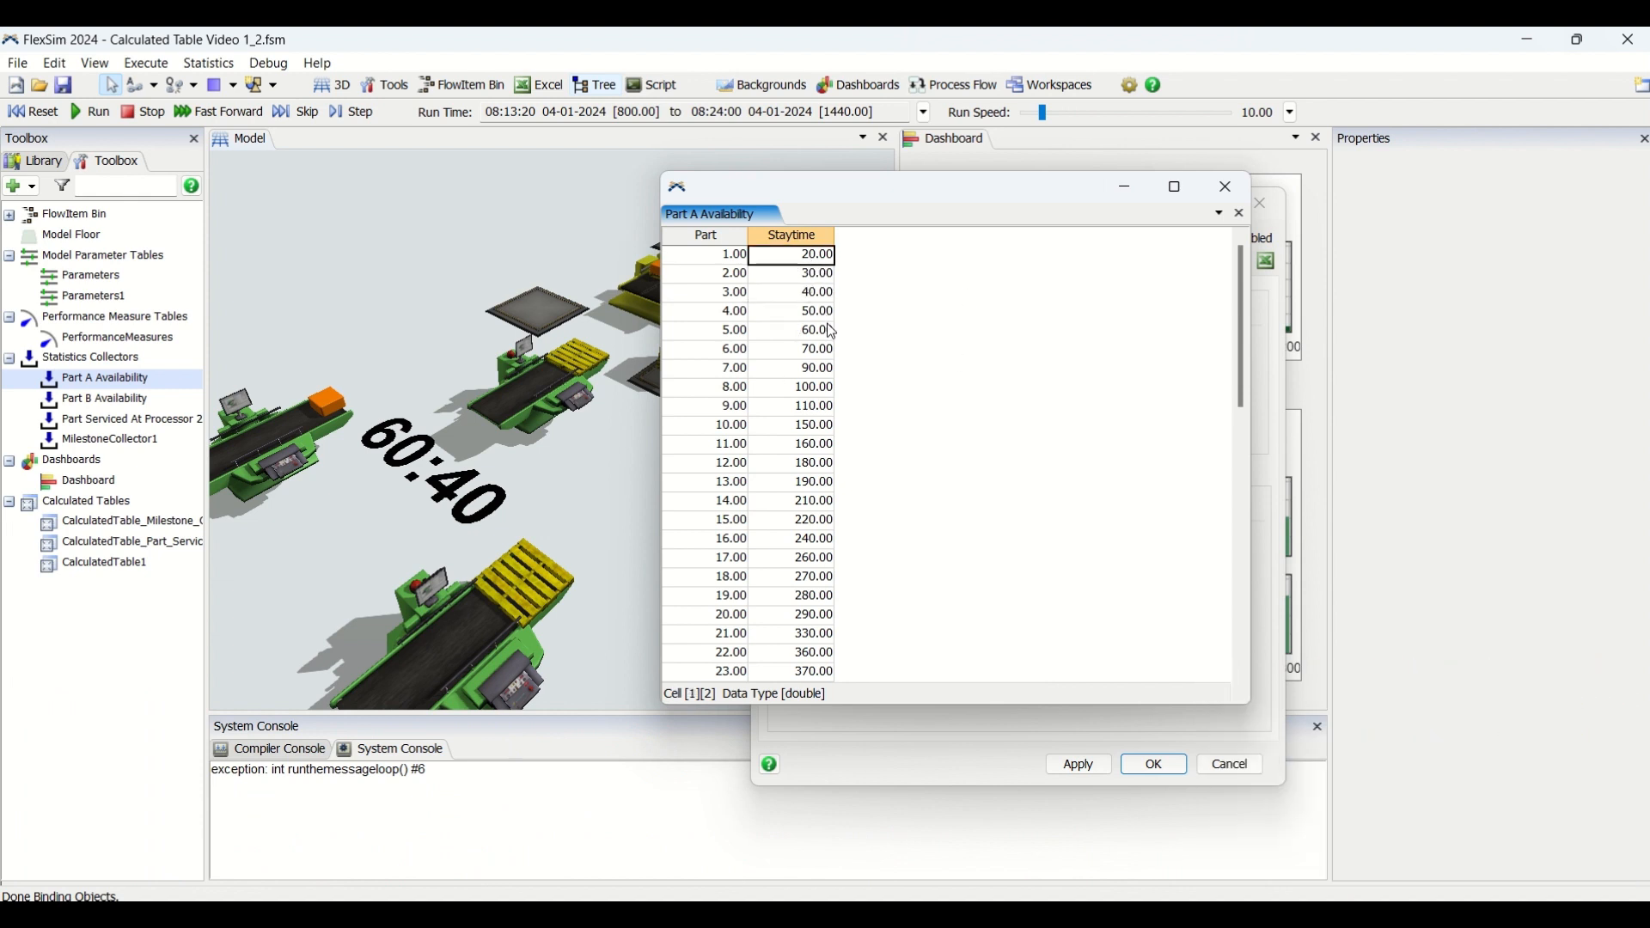
{"action": "left_click", "coordinate": [811, 277]}
{"action": "left_click", "coordinate": [828, 297]}
{"action": "left_click", "coordinate": [825, 316]}
{"action": "left_click", "coordinate": [824, 335]}
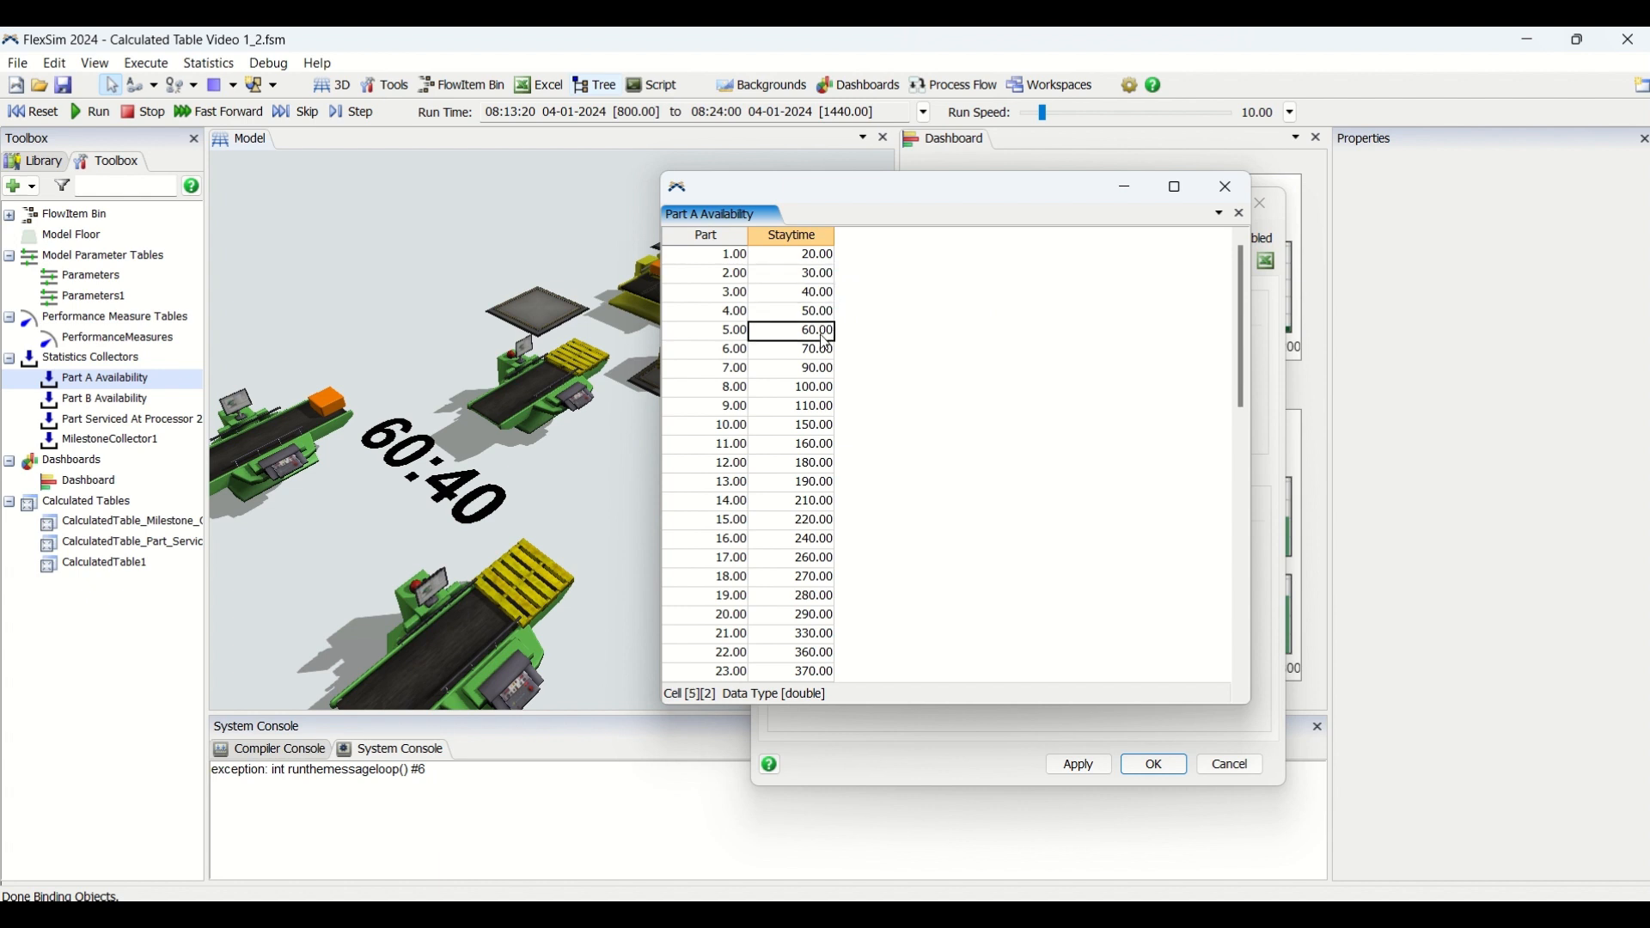
{"action": "left_click_drag", "start_coordinate": [823, 315], "coordinate": [815, 343]}
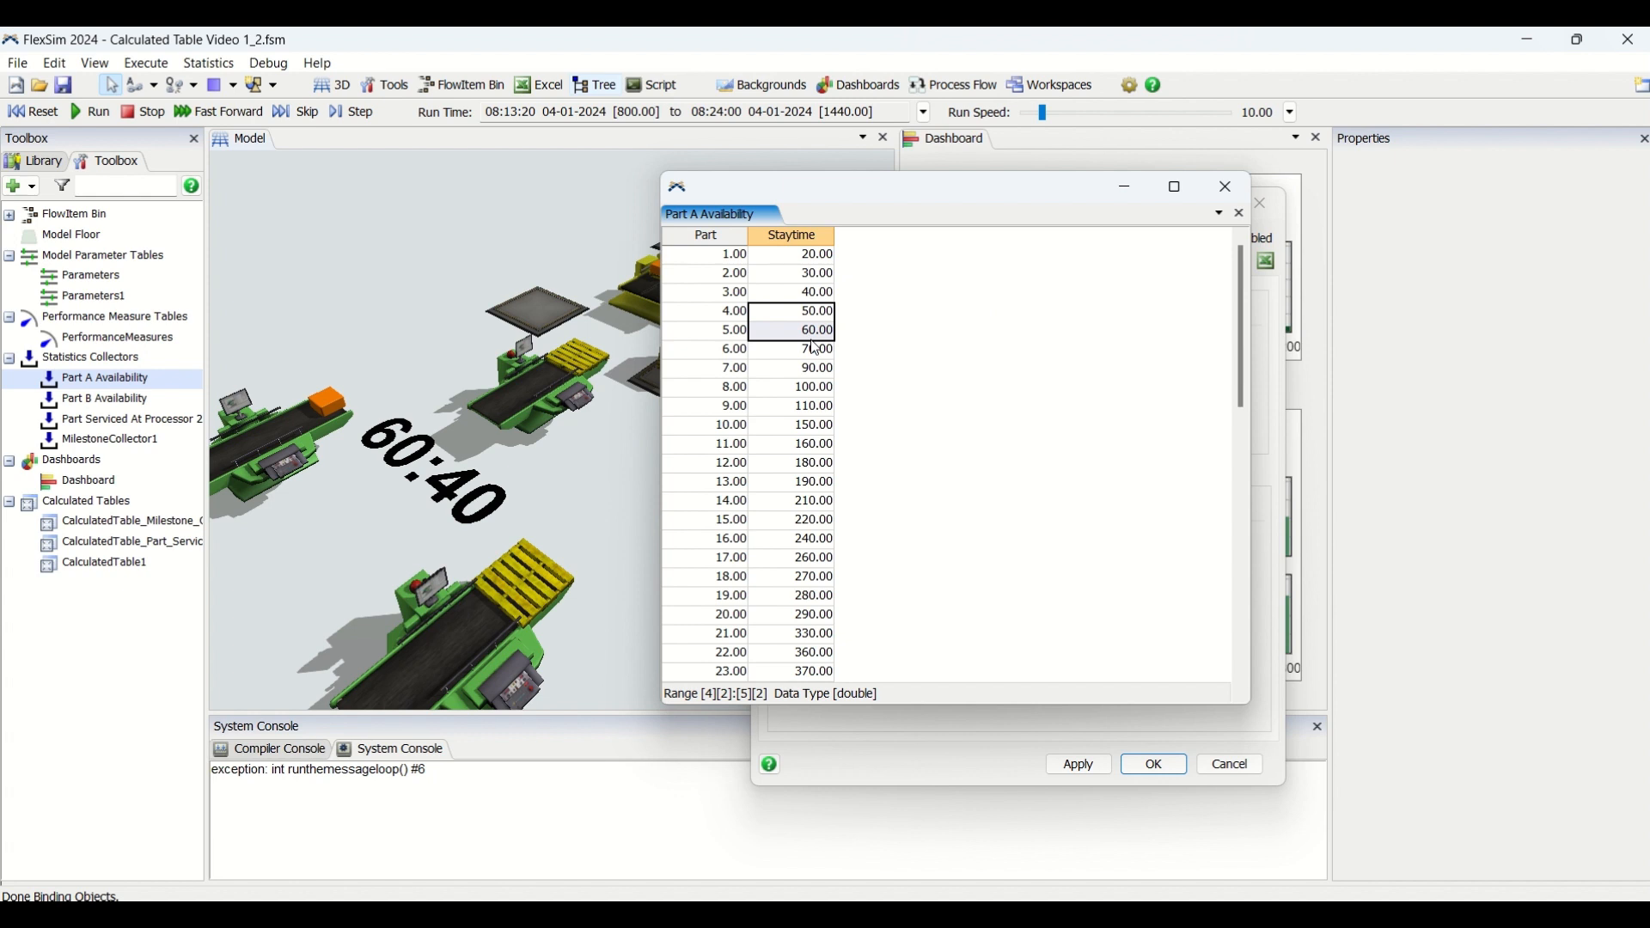
{"action": "left_click", "coordinate": [868, 340]}
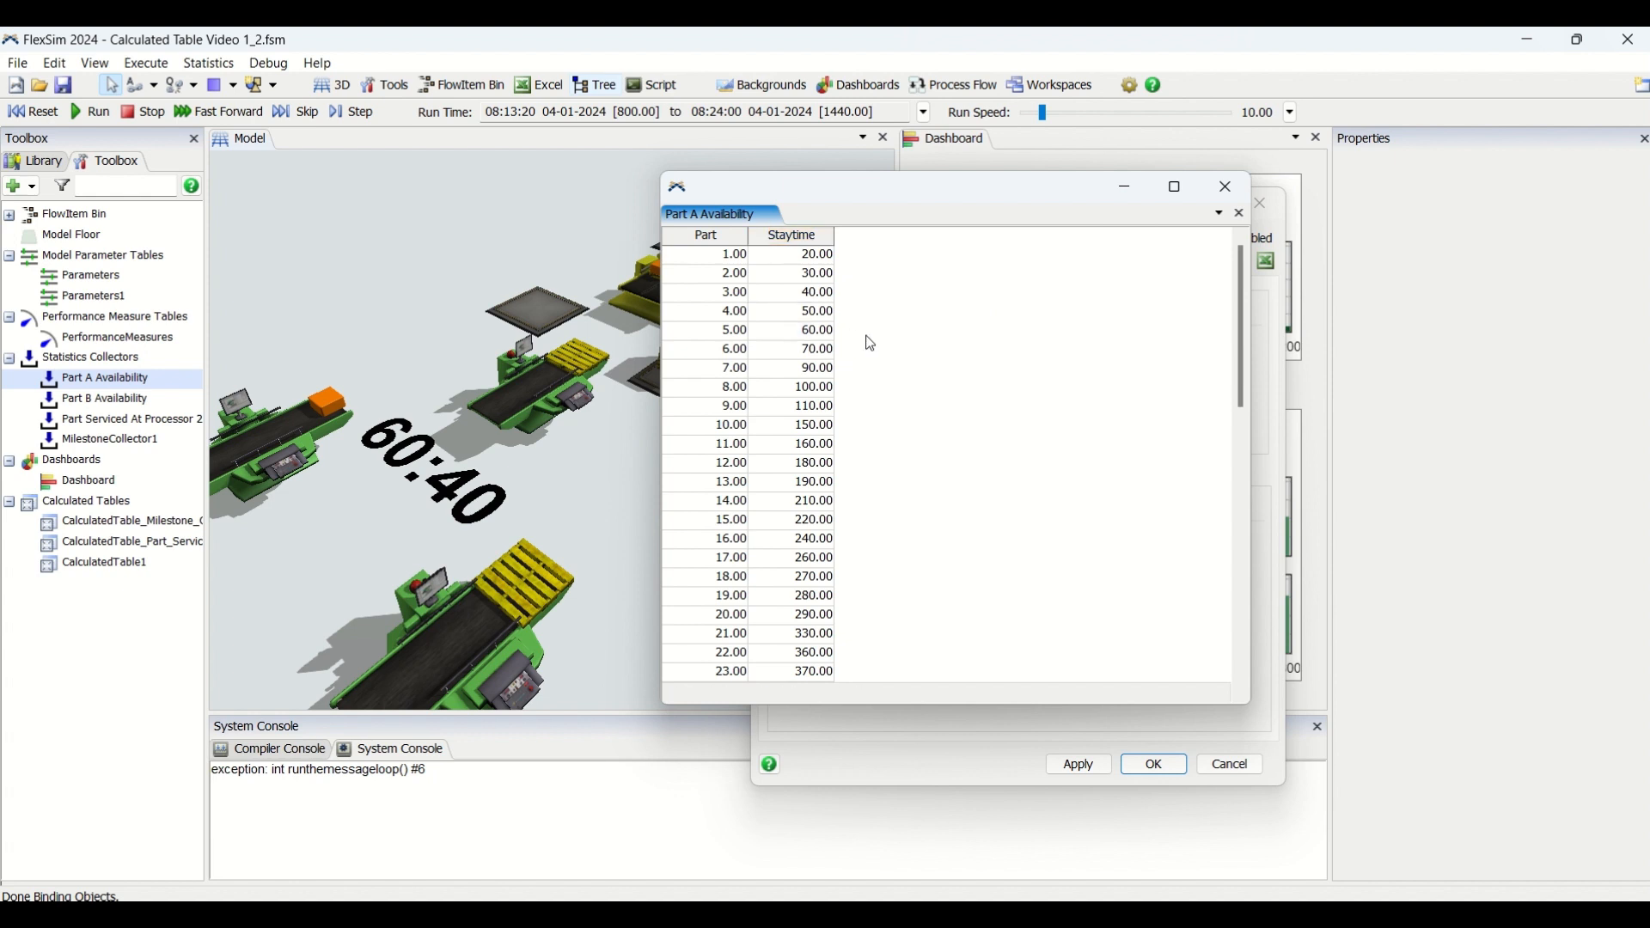
Open the Part B Availability statistics collector, inspect its Part B - On Entry event, and close its properties.
{"action": "left_click", "coordinate": [103, 401]}
{"action": "double_click", "coordinate": [103, 401]}
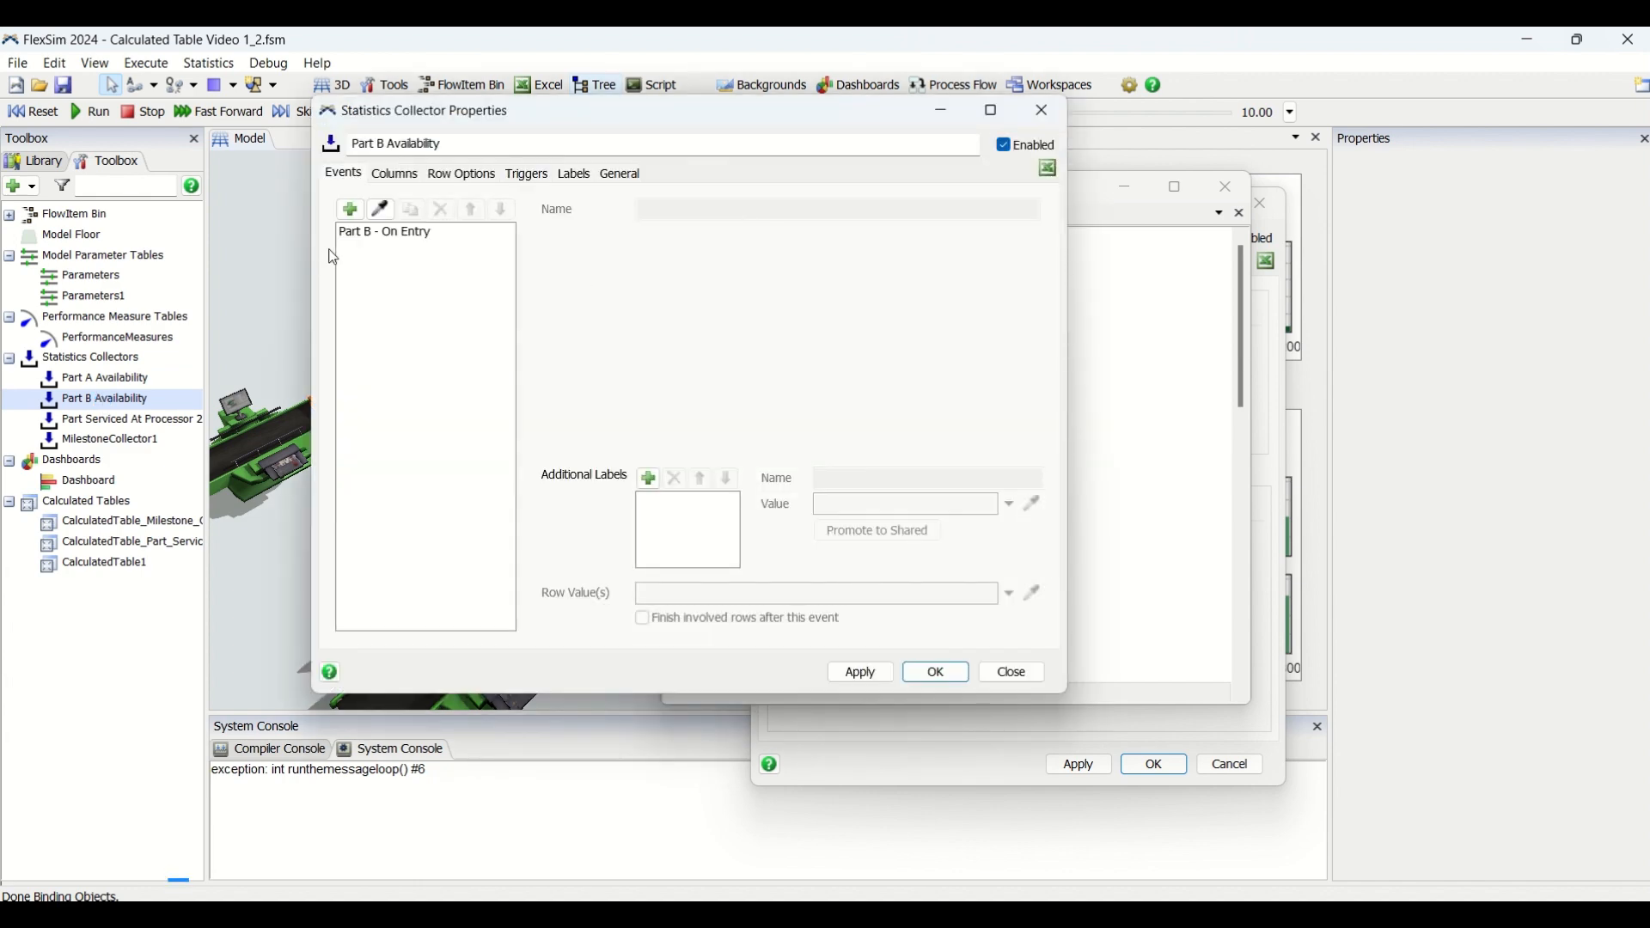
{"action": "left_click", "coordinate": [393, 234]}
{"action": "left_click", "coordinate": [1040, 110]}
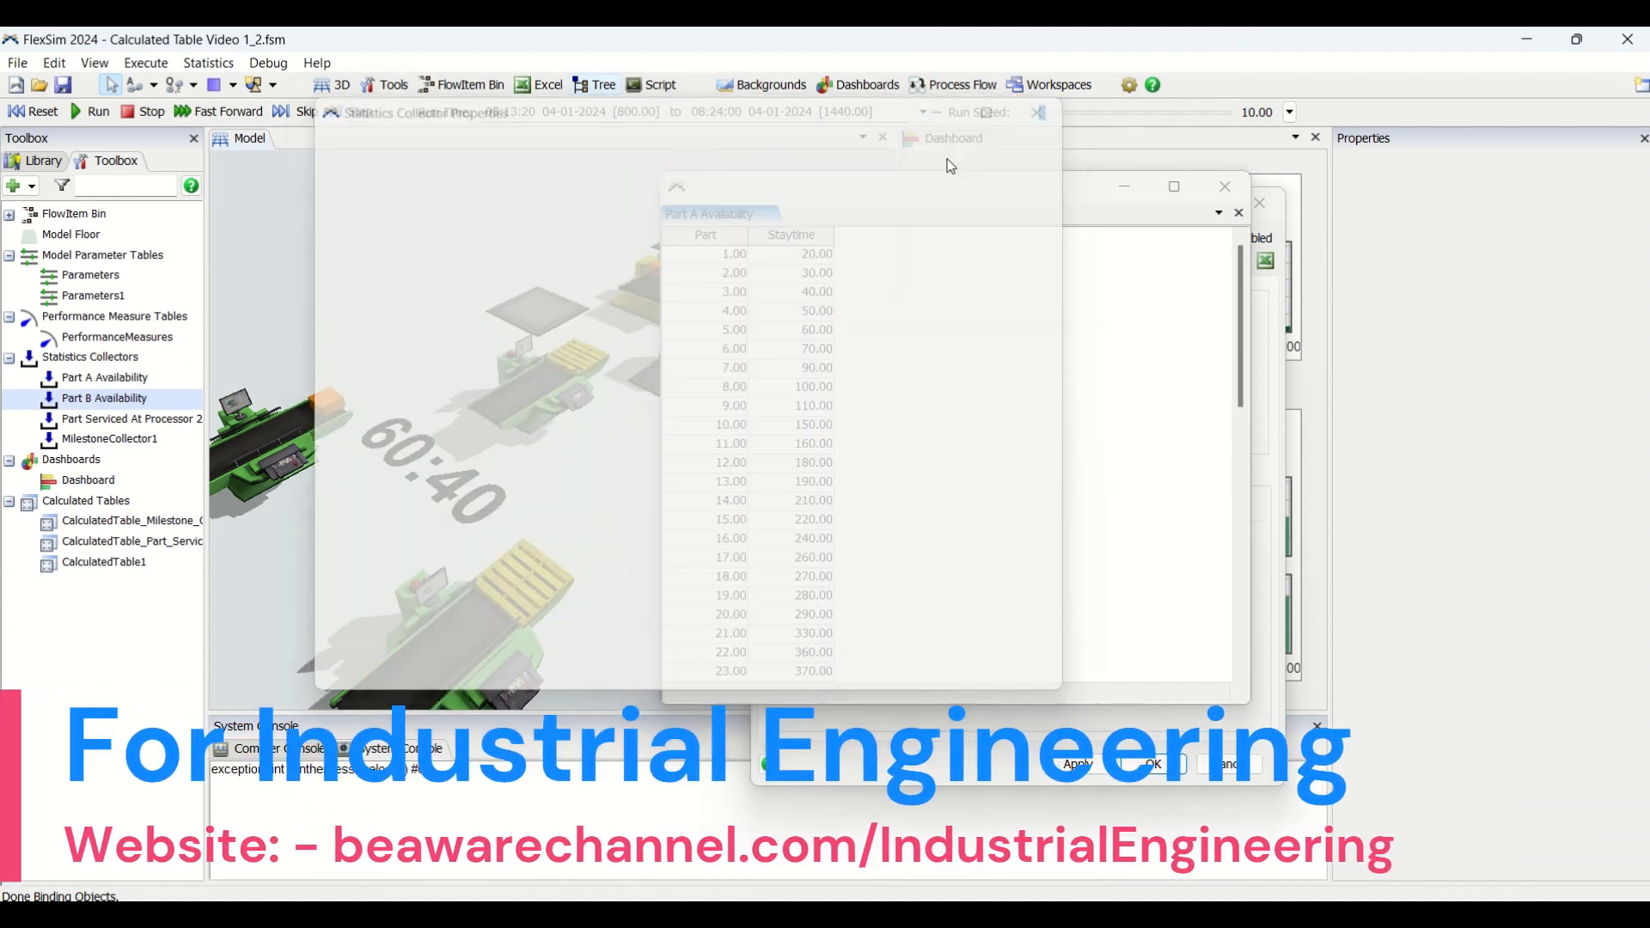
Open the Part Serviced At Processor 2 statistics collector, view its data table, and close the collector's properties.
{"action": "double_click", "coordinate": [106, 421]}
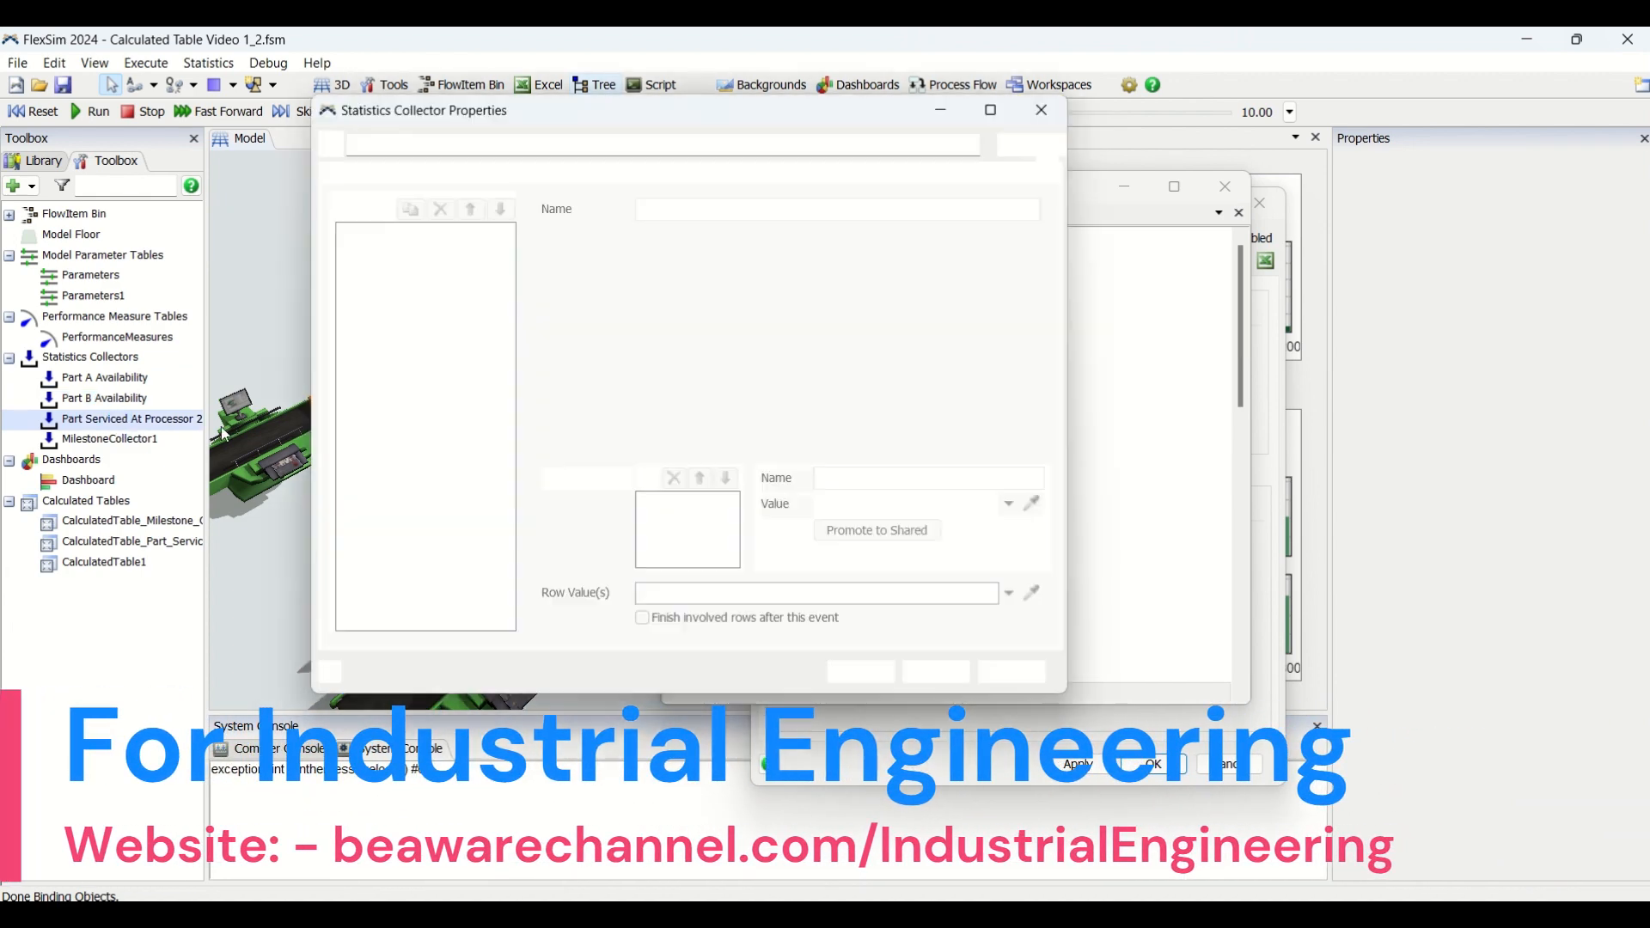
{"action": "left_click", "coordinate": [620, 174]}
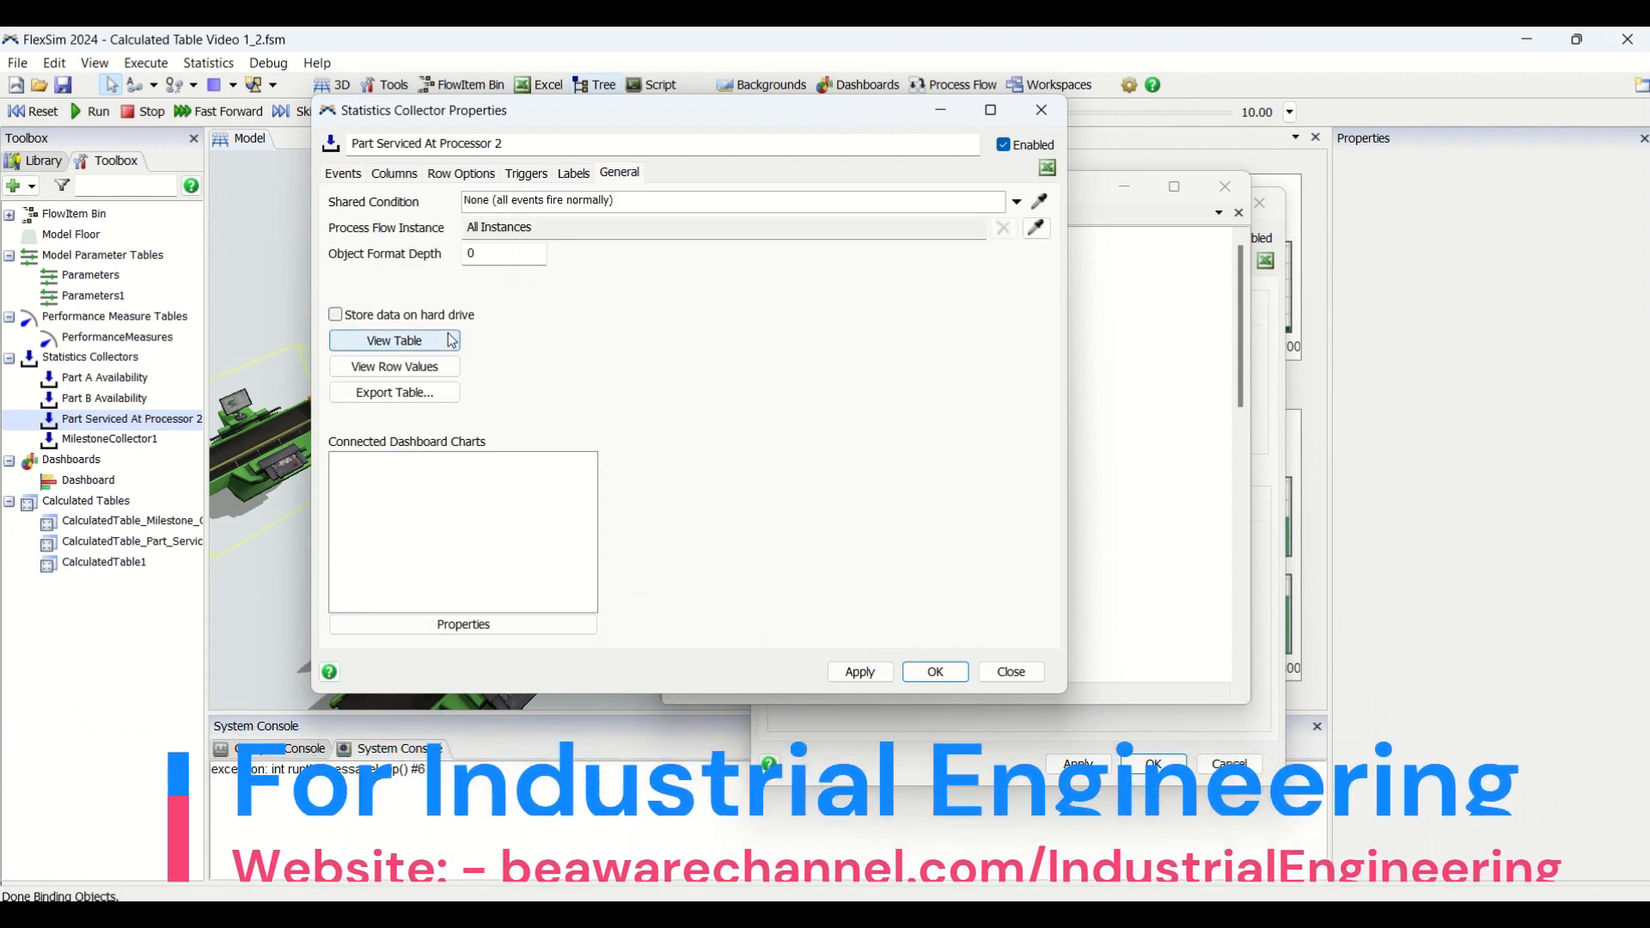
{"action": "left_click", "coordinate": [395, 341]}
{"action": "left_click", "coordinate": [1041, 110]}
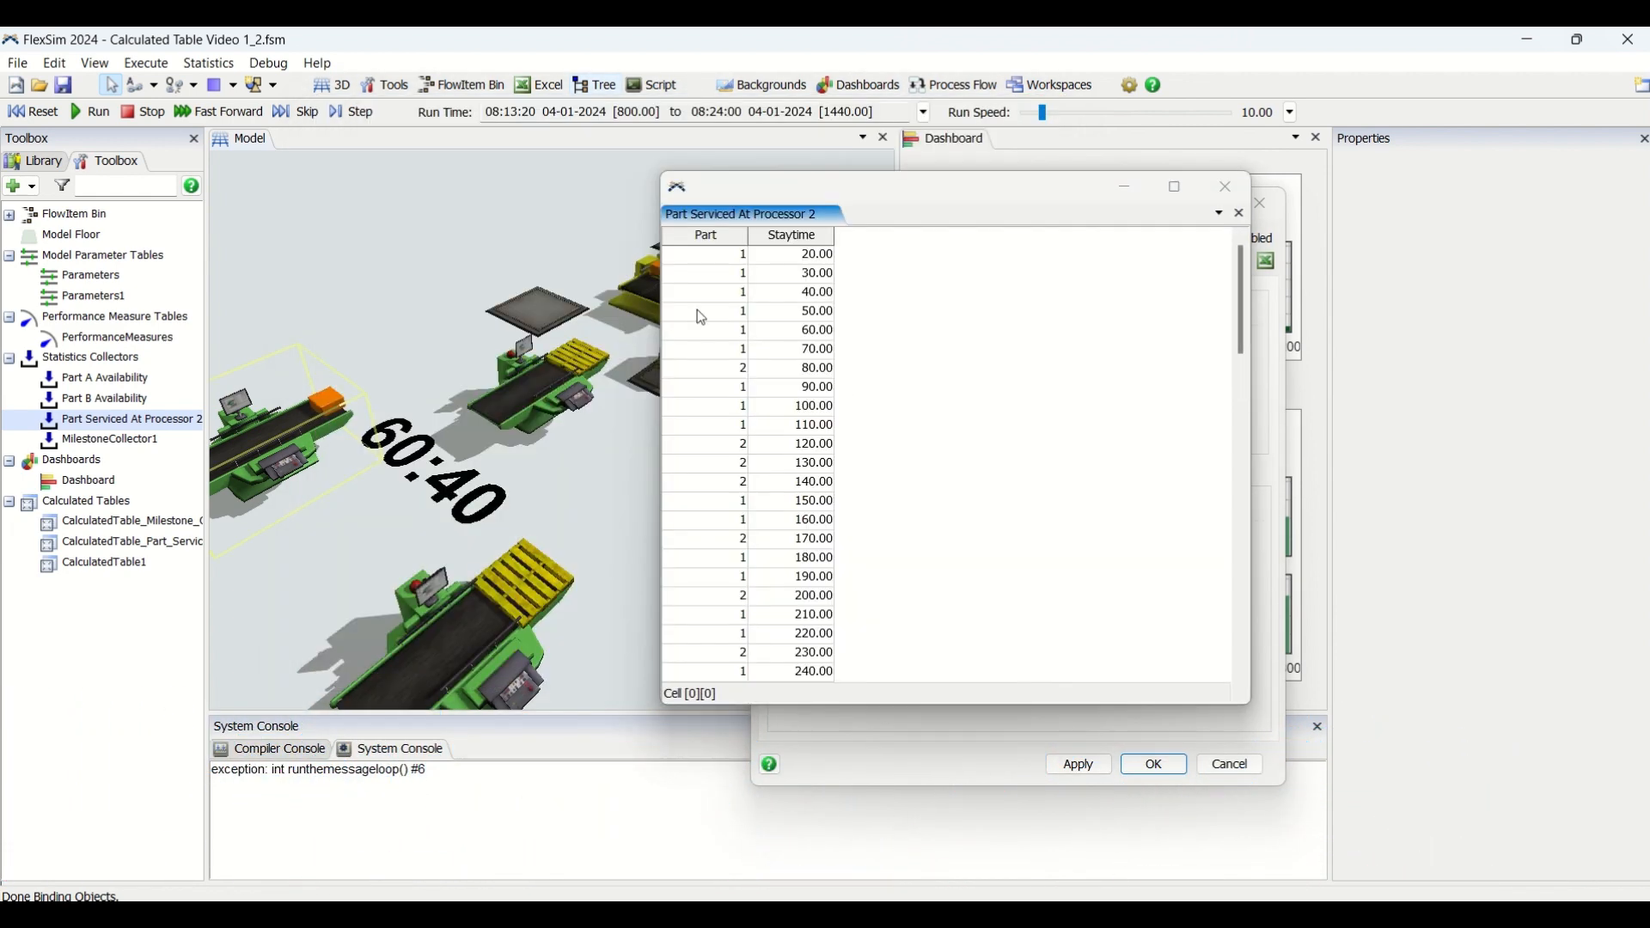
Examine the Part and Staytime rows of the Part Serviced At Processor 2 table, then close both open collector tables.
{"action": "left_click_drag", "start_coordinate": [718, 256], "coordinate": [810, 361]}
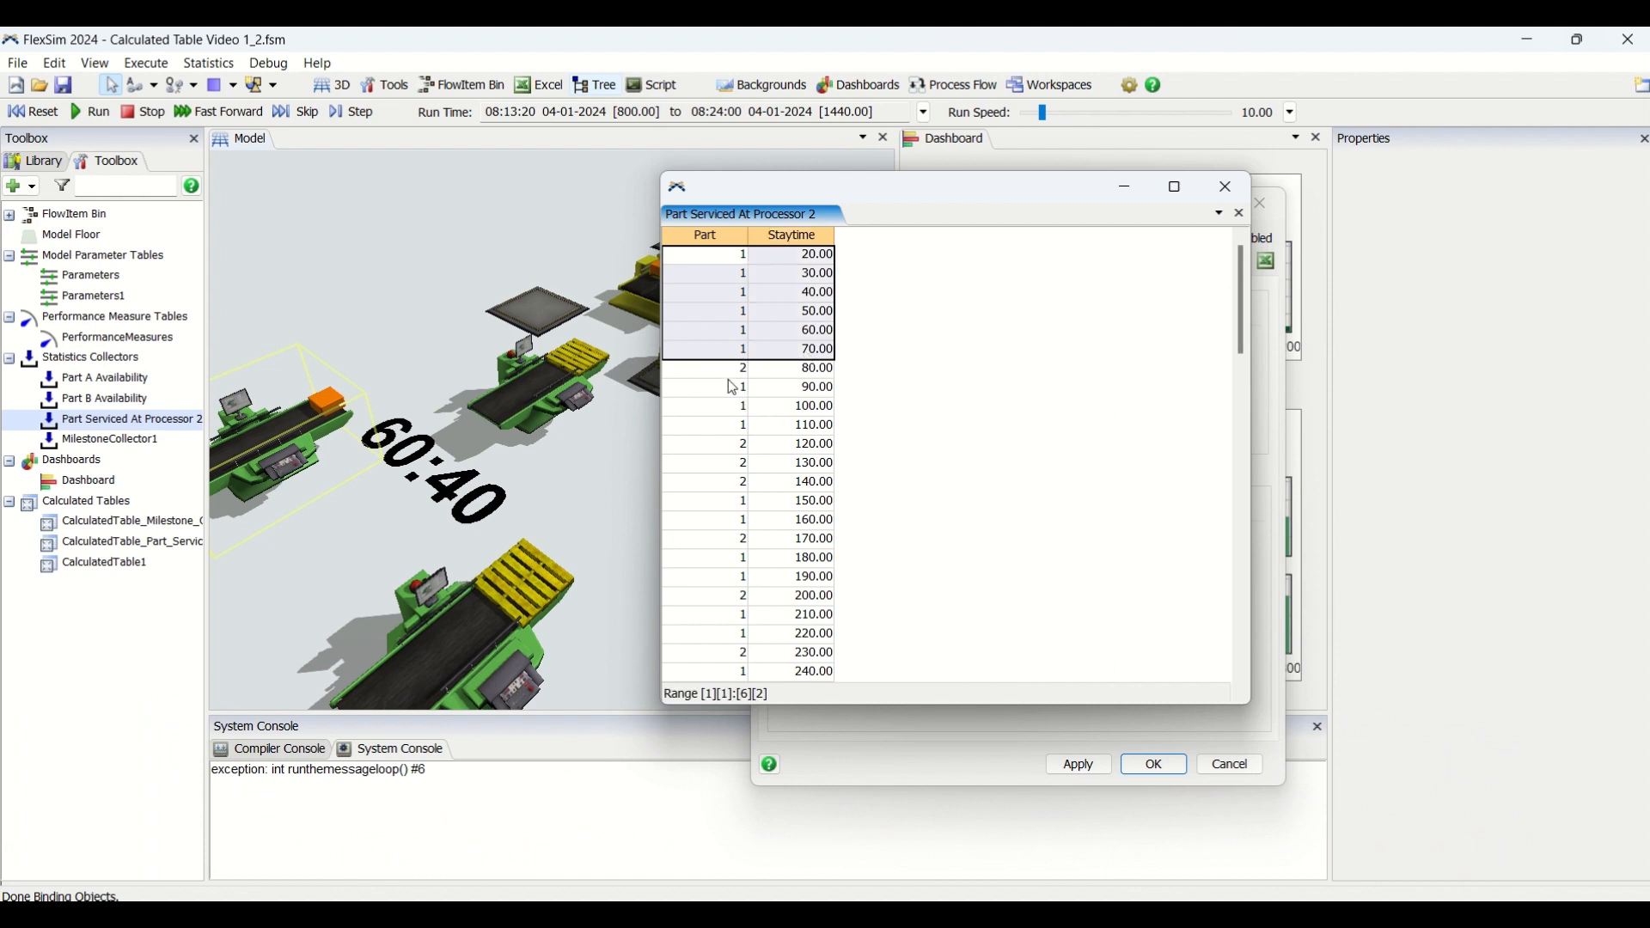
{"action": "left_click", "coordinate": [726, 369]}
{"action": "left_click", "coordinate": [772, 369]}
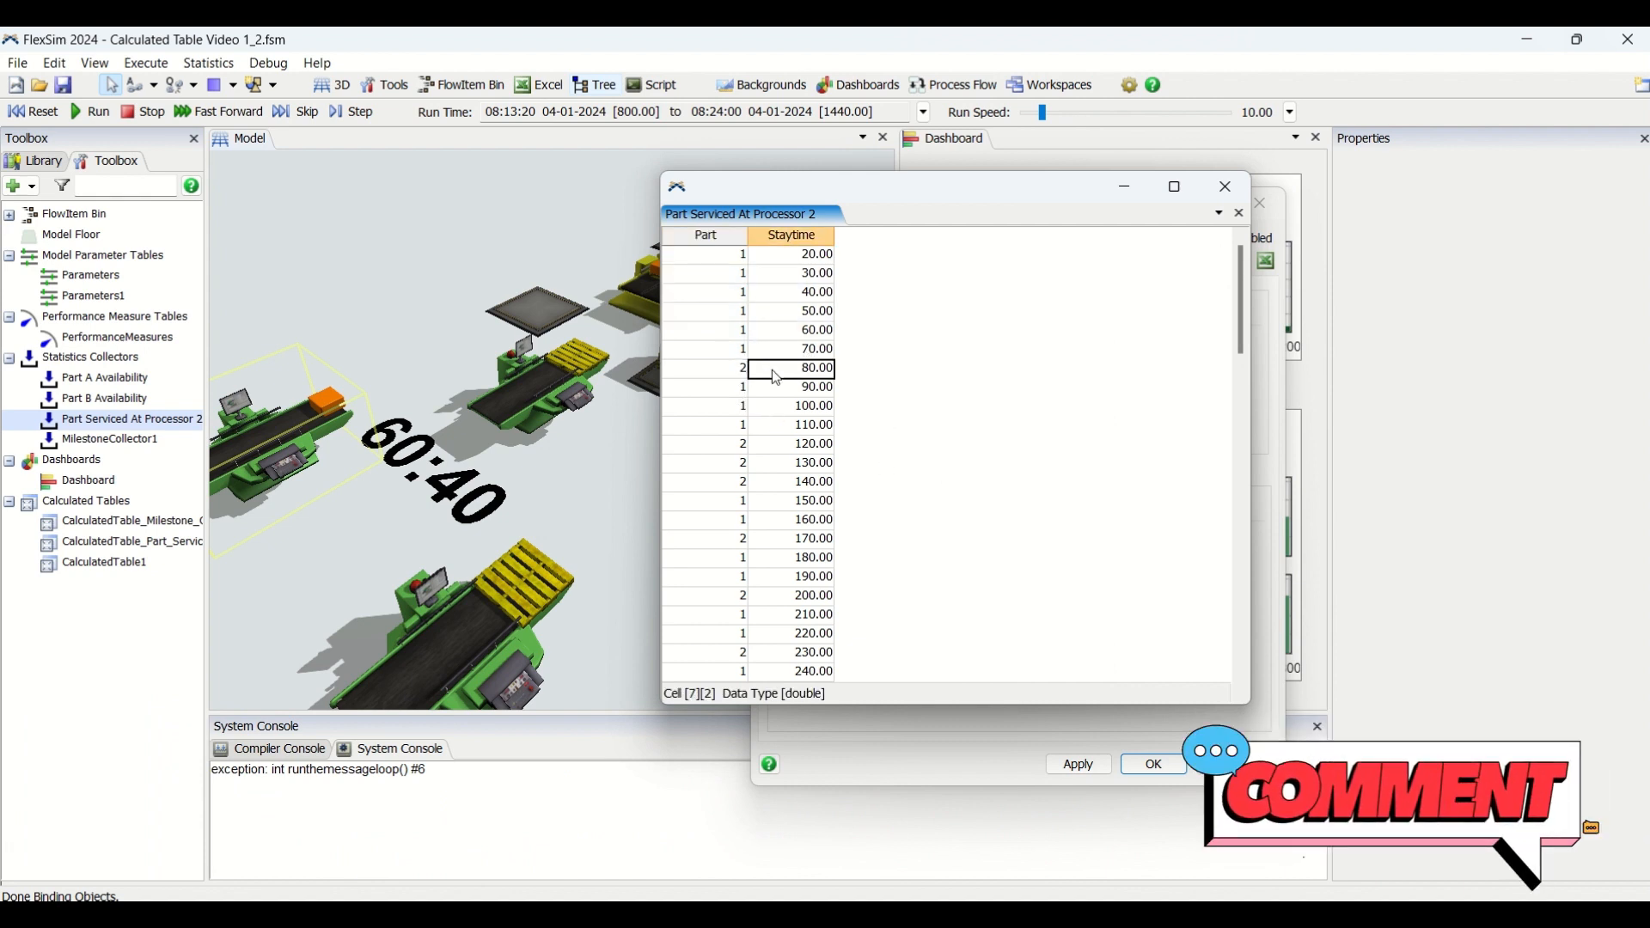
{"action": "left_click_drag", "start_coordinate": [711, 395], "coordinate": [780, 667]}
{"action": "scroll", "coordinate": [780, 602], "scroll_direction": "down", "scroll_amount": 8}
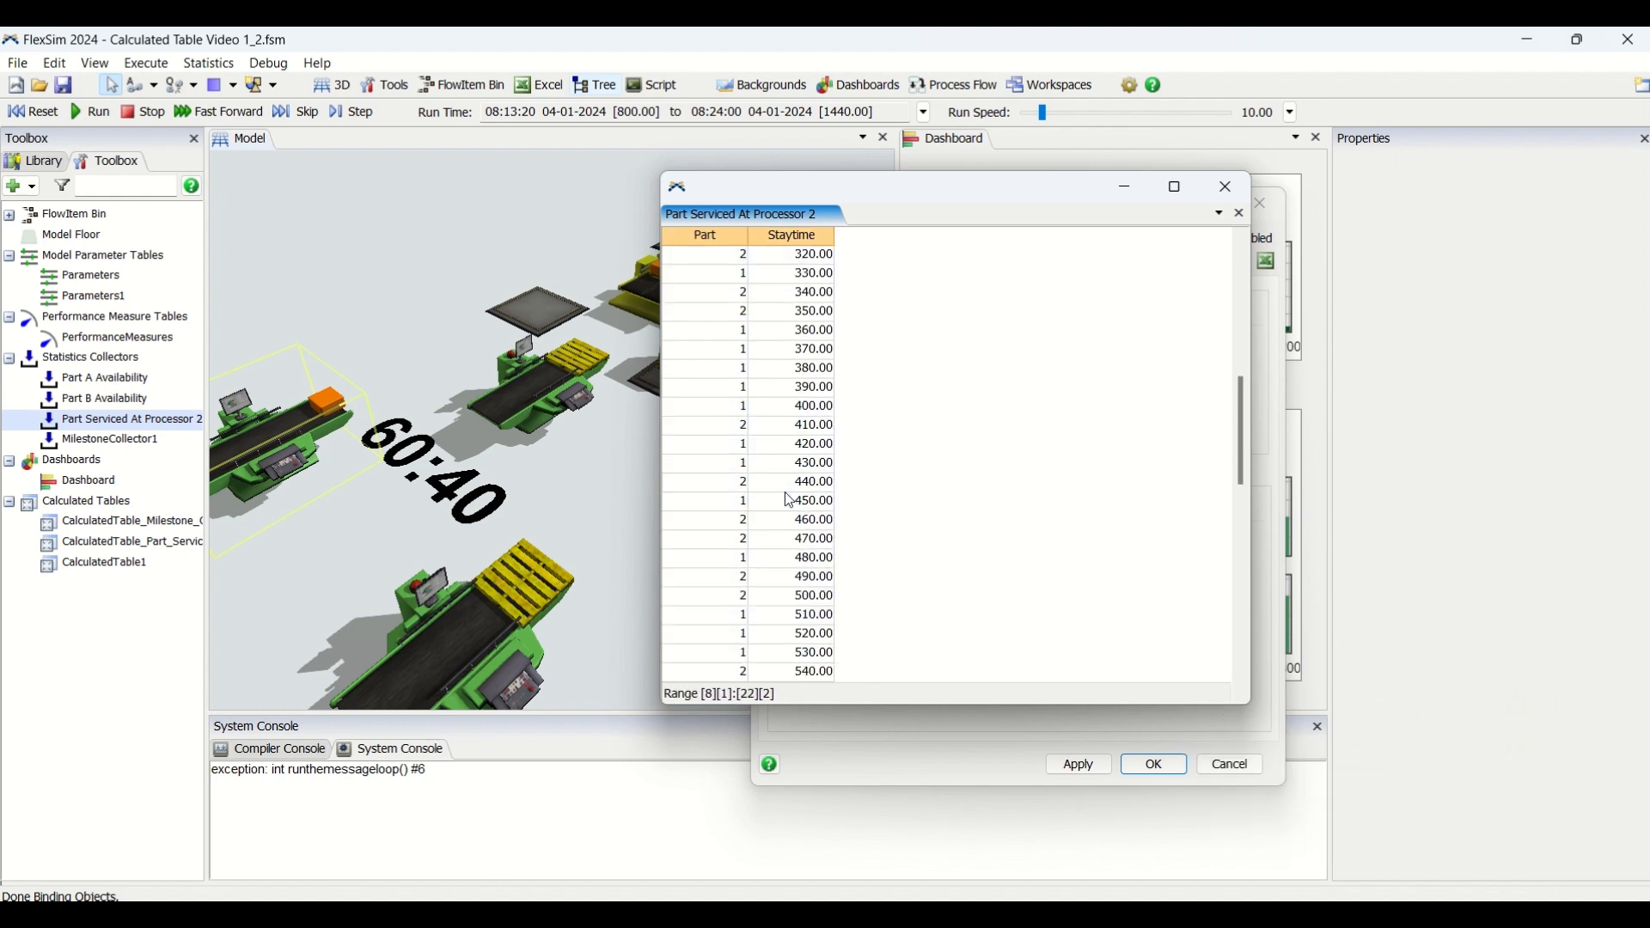
{"action": "left_click", "coordinate": [1225, 191]}
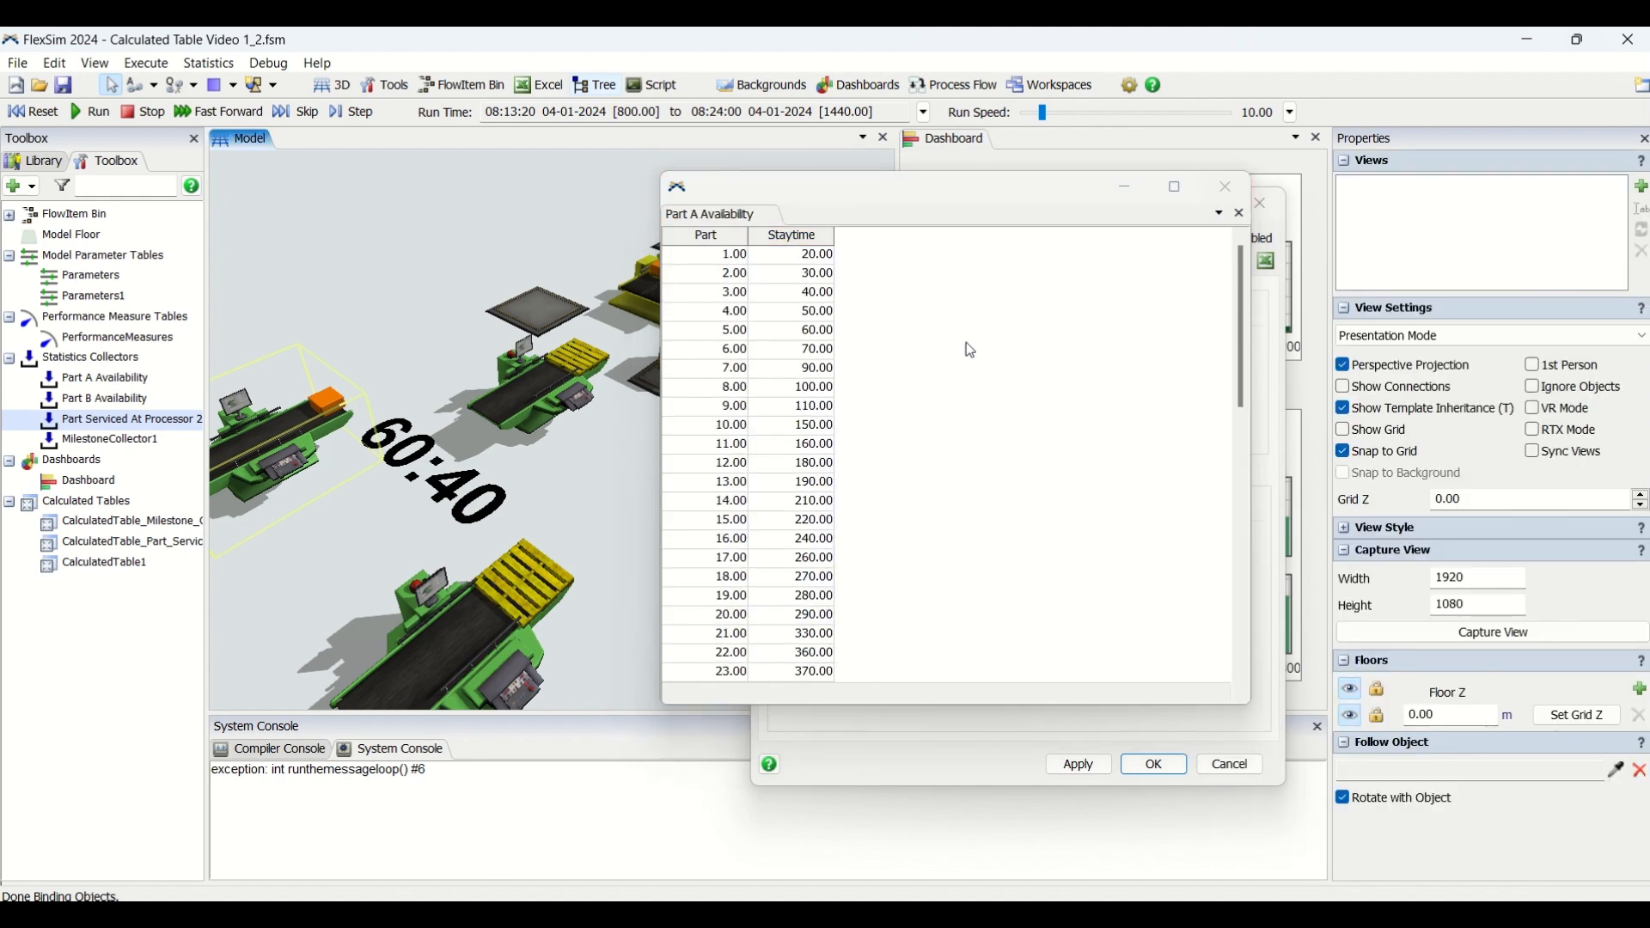
{"action": "left_click", "coordinate": [1228, 191]}
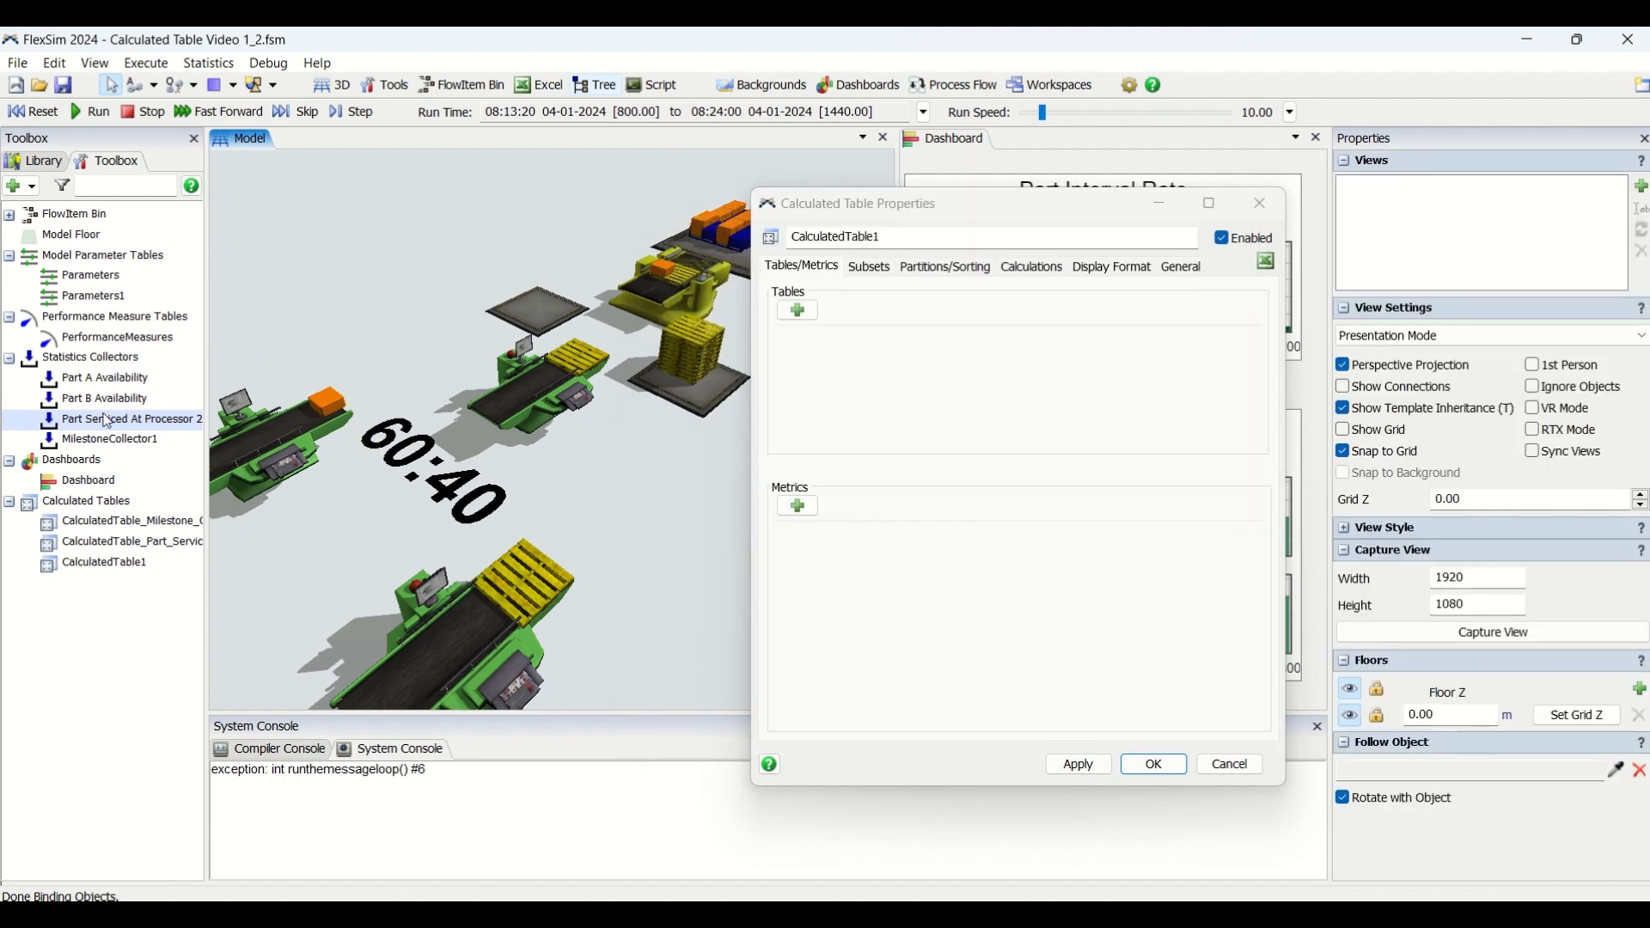
Open MilestoneCollector1, look through its milestones, activities, data and general settings, and view its data table.
{"action": "double_click", "coordinate": [123, 442]}
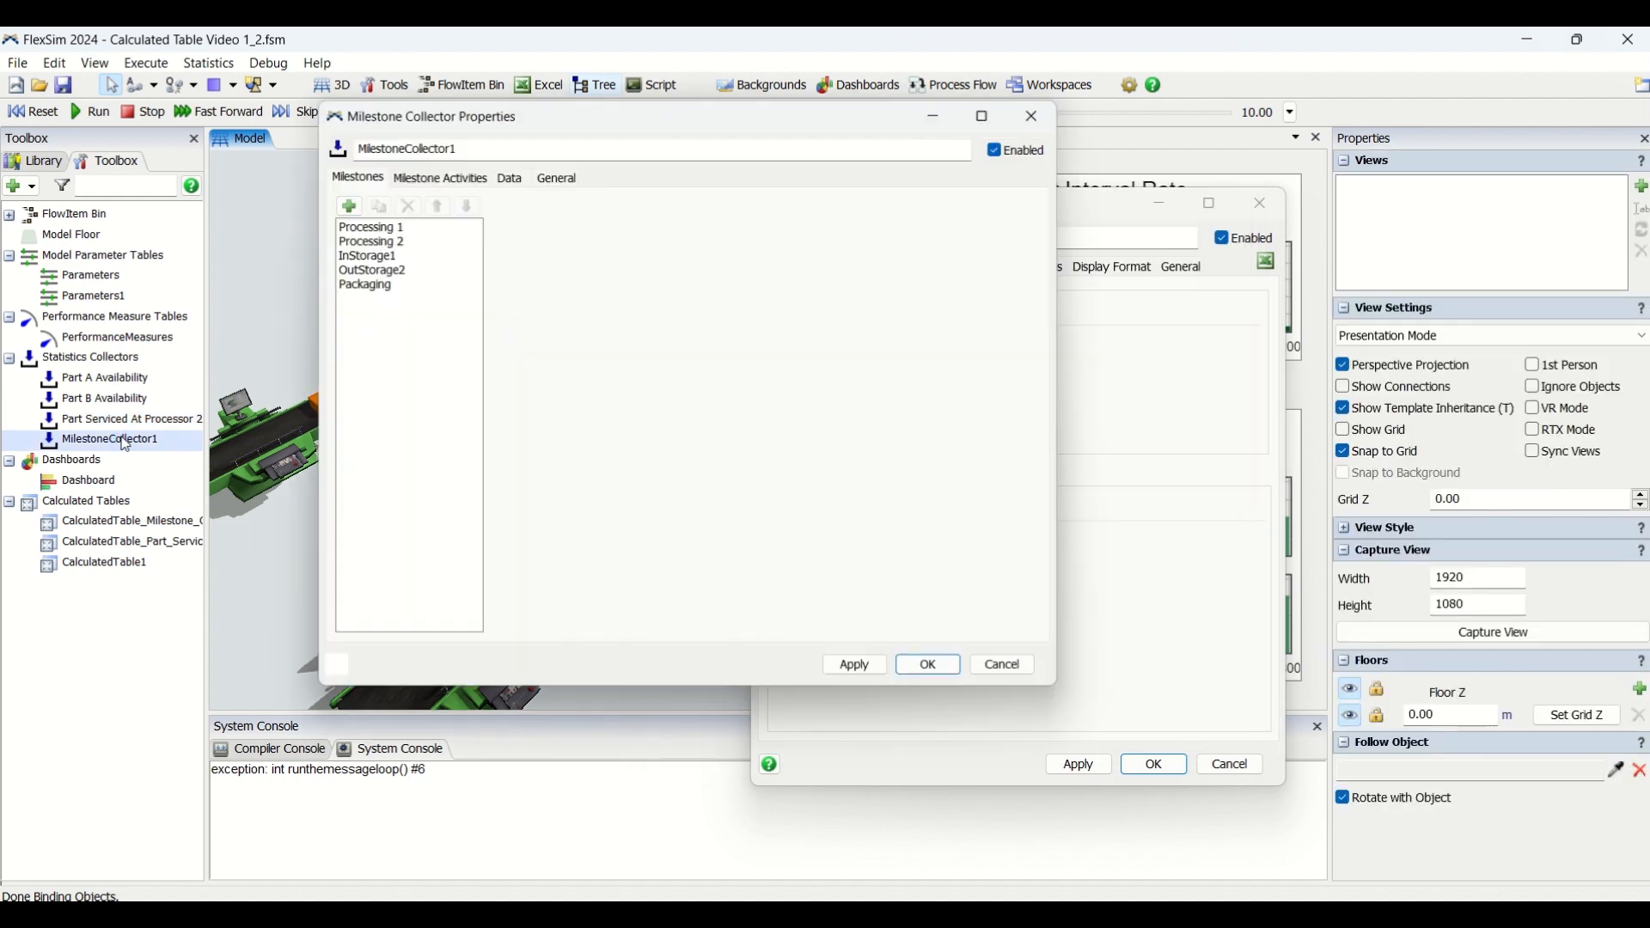
{"action": "left_click", "coordinate": [438, 176]}
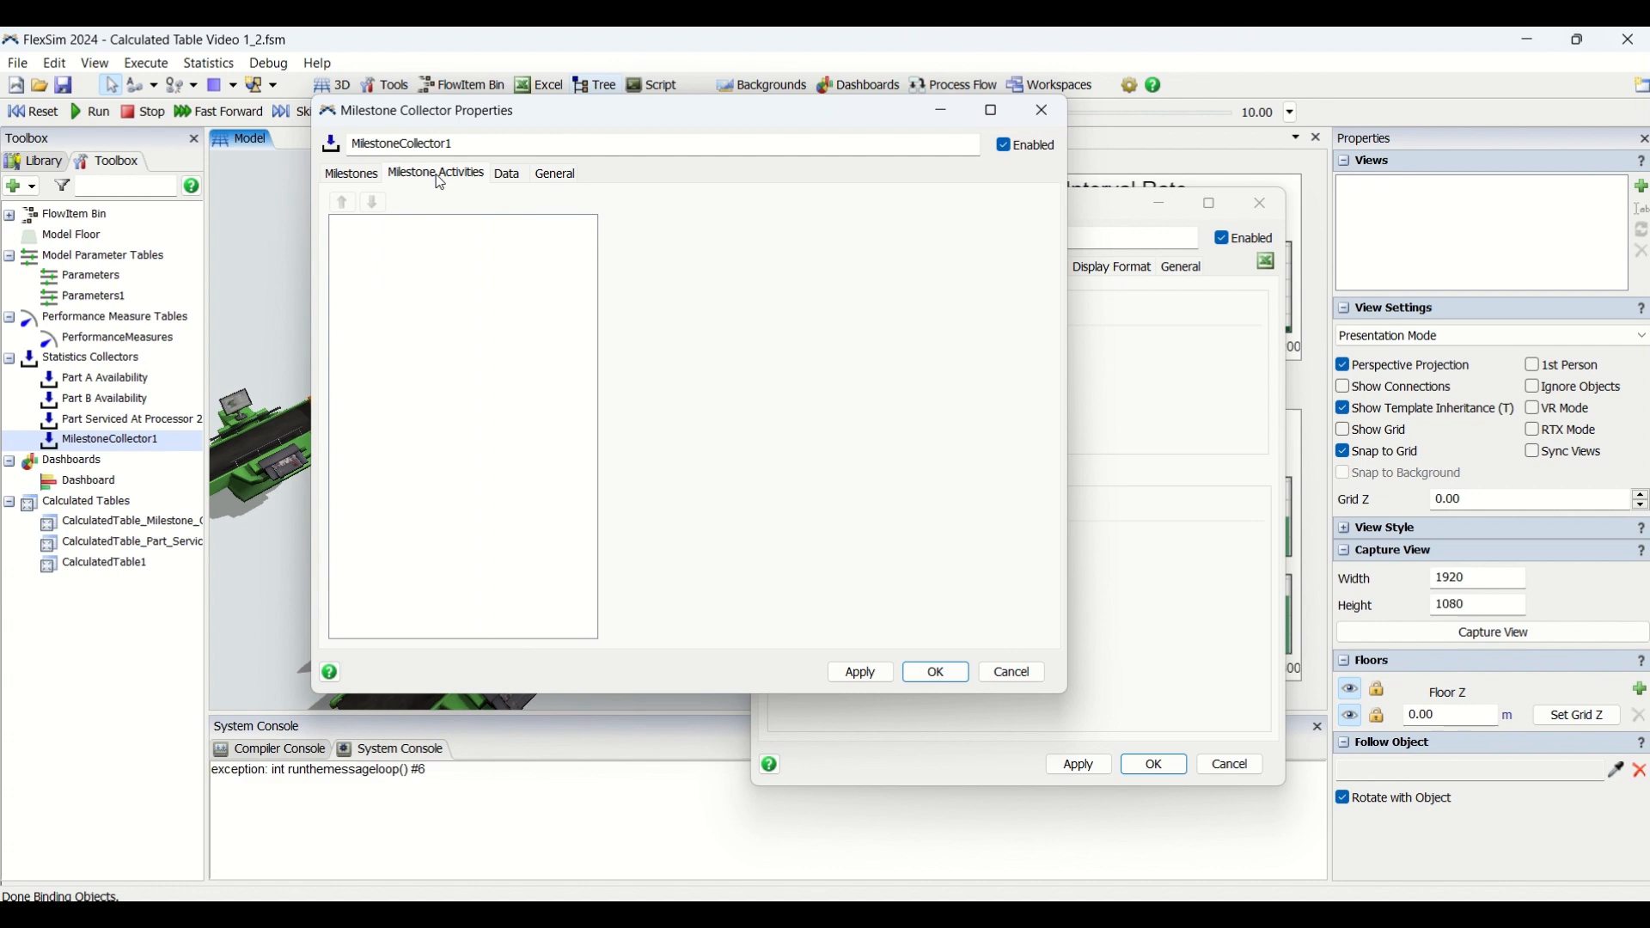
{"action": "left_click", "coordinate": [516, 176]}
{"action": "left_click", "coordinate": [555, 176]}
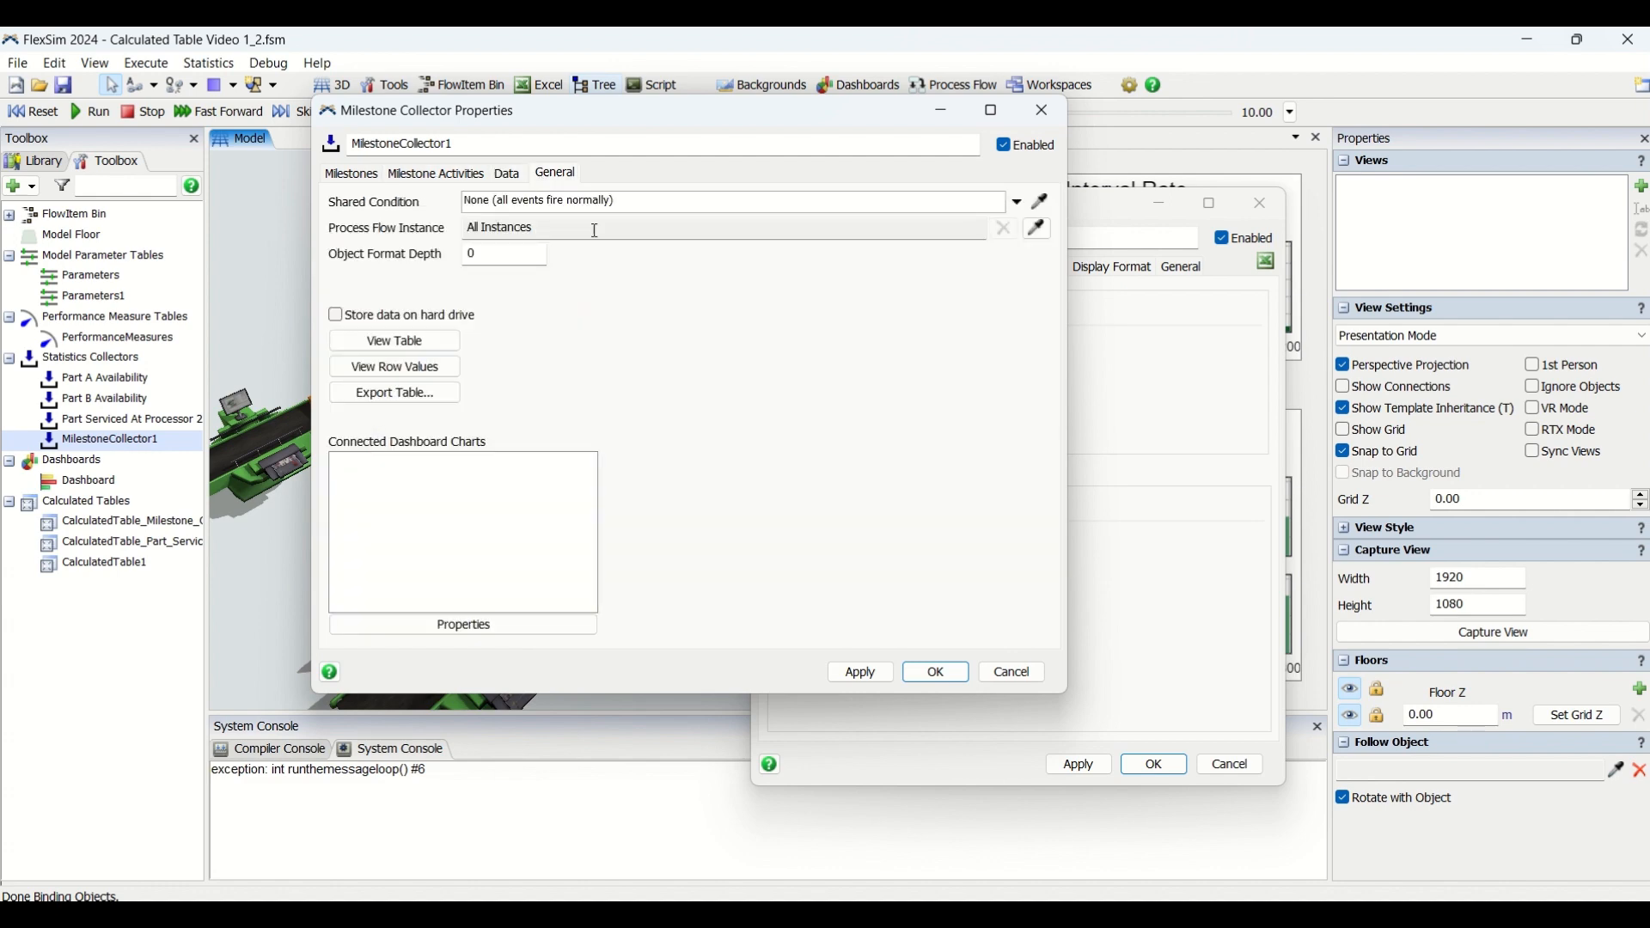
{"action": "left_click", "coordinate": [395, 341]}
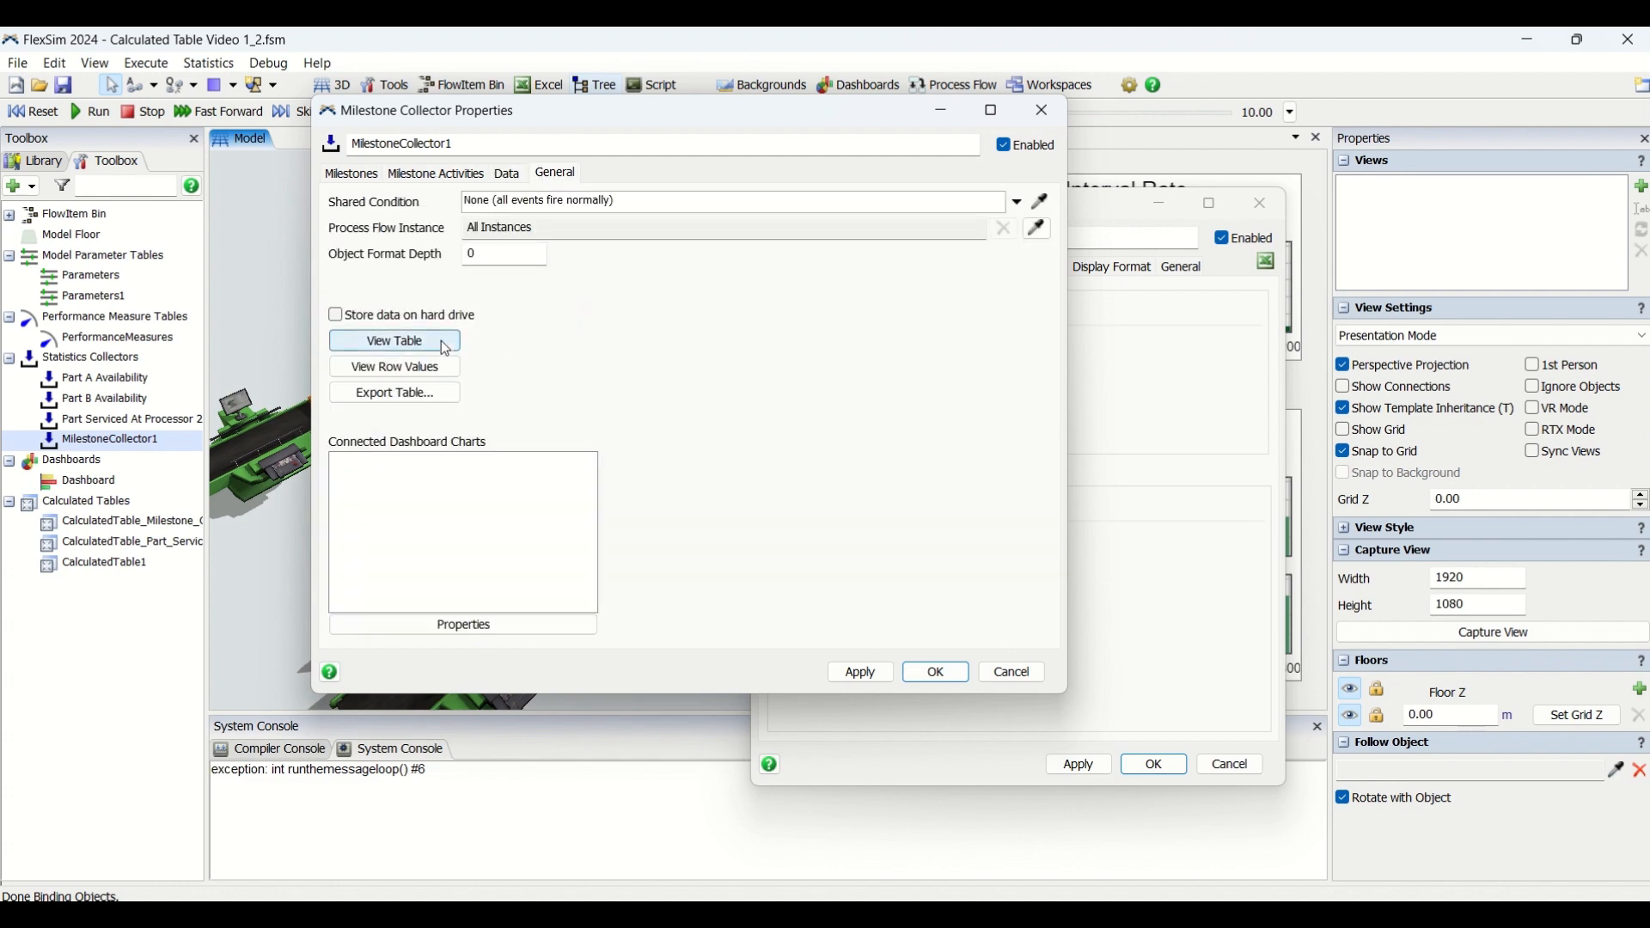
Examine the first row's milestone times from Processing 1 through Packaging in the MilestoneCollector1 table.
{"action": "left_click", "coordinate": [893, 259]}
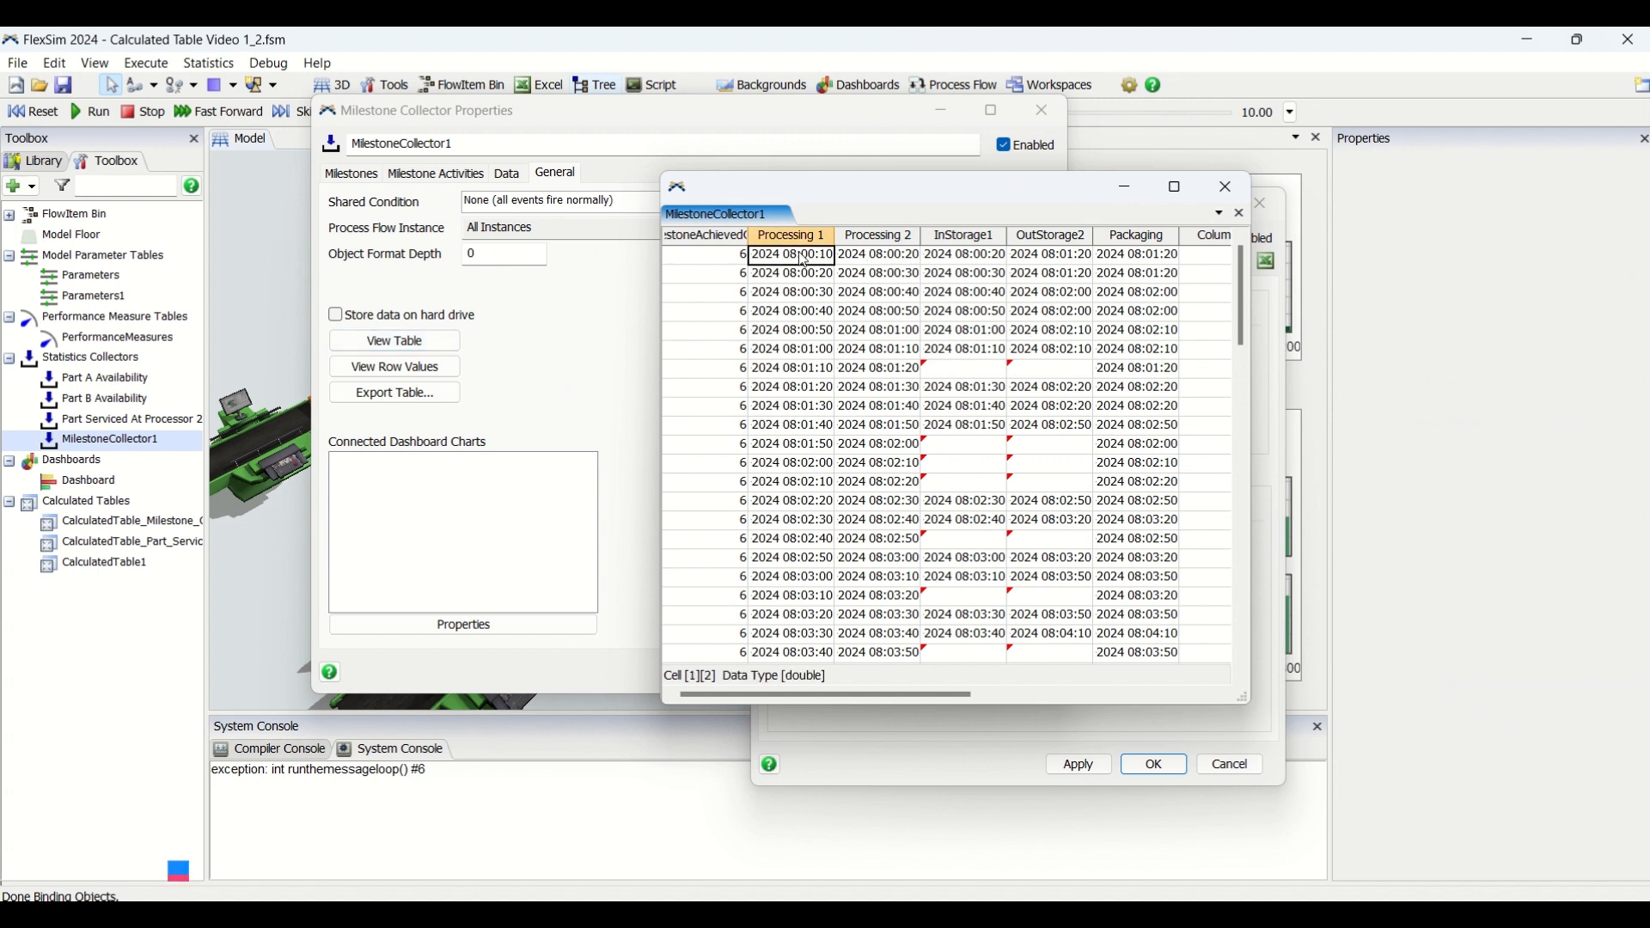
{"action": "left_click", "coordinate": [982, 263]}
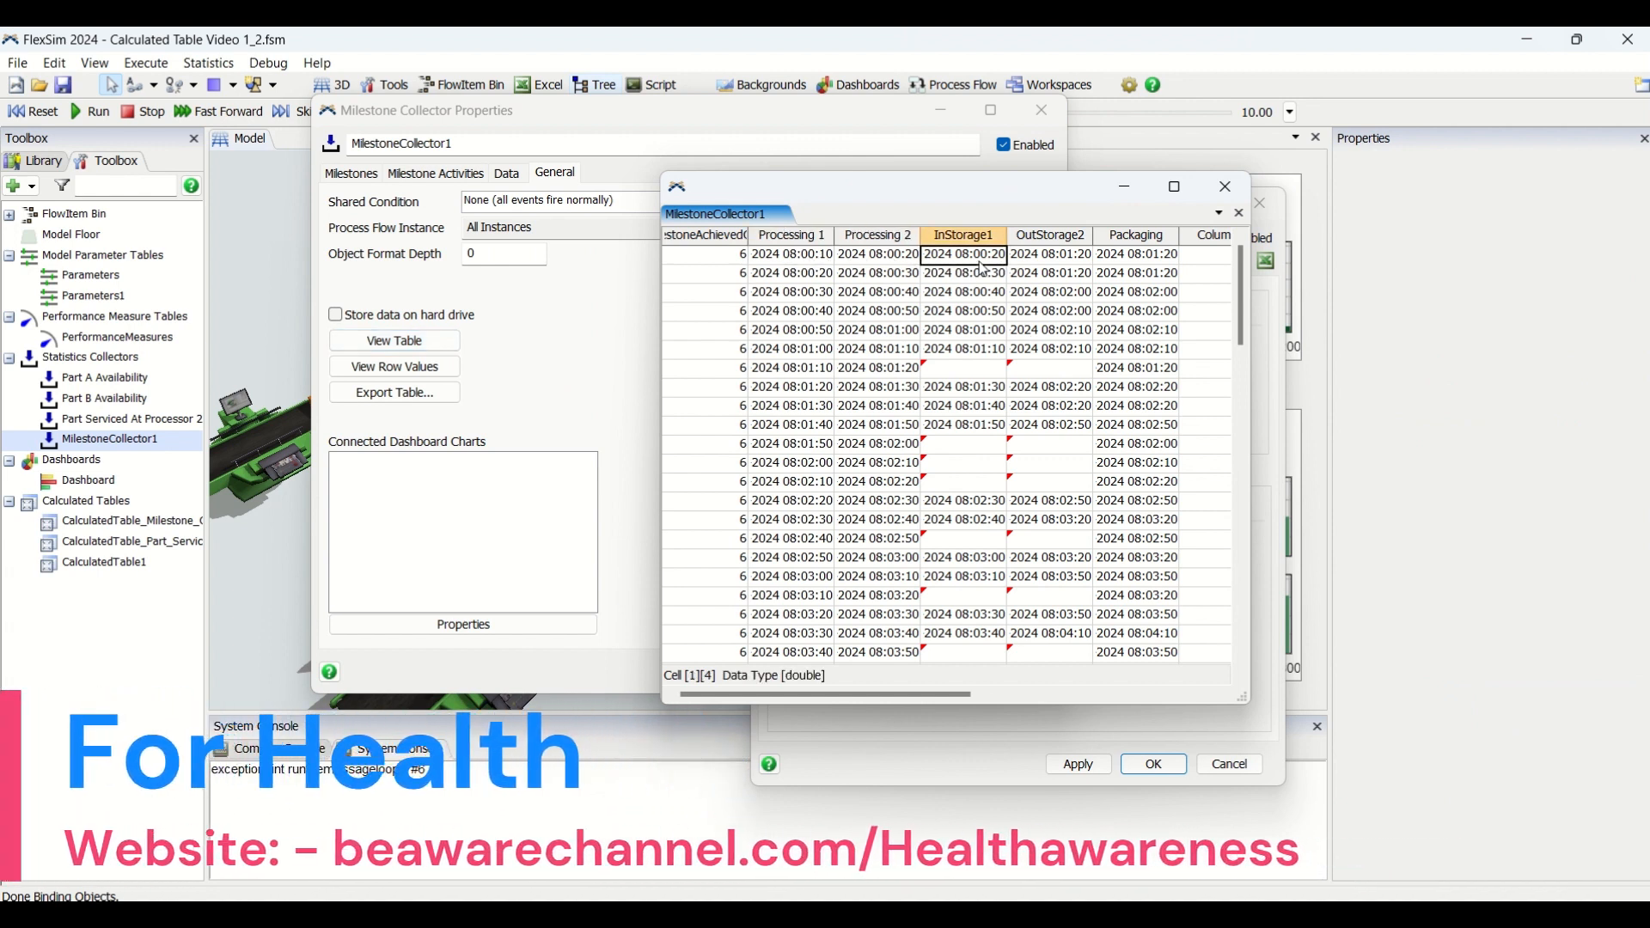
{"action": "left_click", "coordinate": [1047, 261]}
{"action": "left_click", "coordinate": [799, 259]}
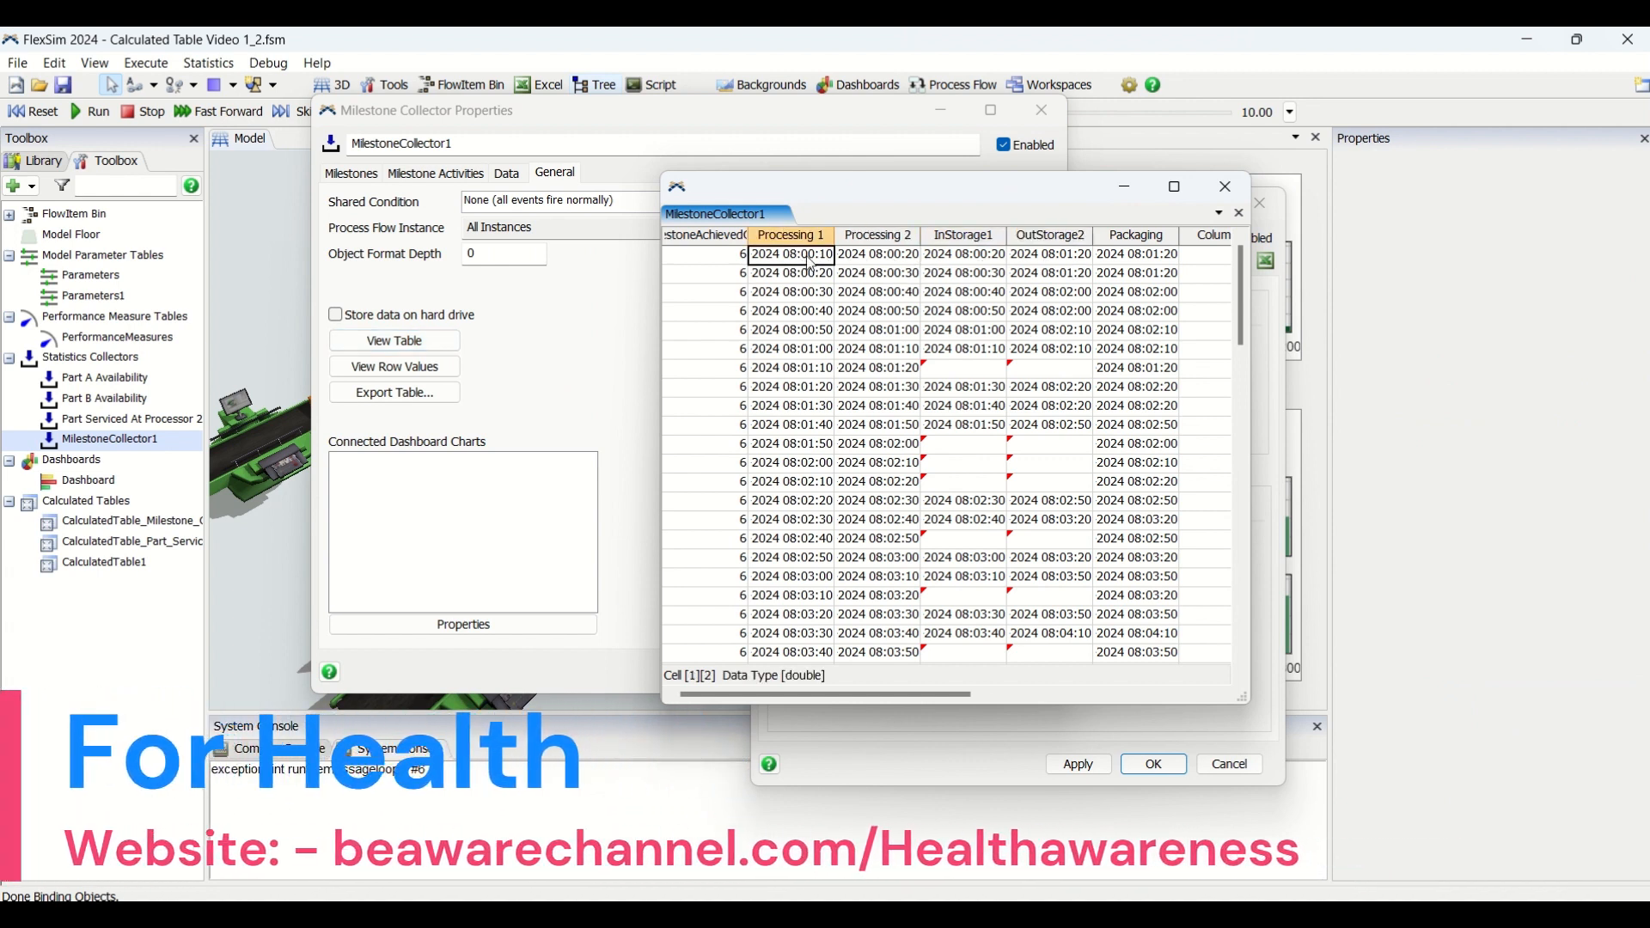
{"action": "left_click", "coordinate": [885, 260]}
{"action": "left_click", "coordinate": [1015, 263]}
{"action": "left_click", "coordinate": [1132, 258]}
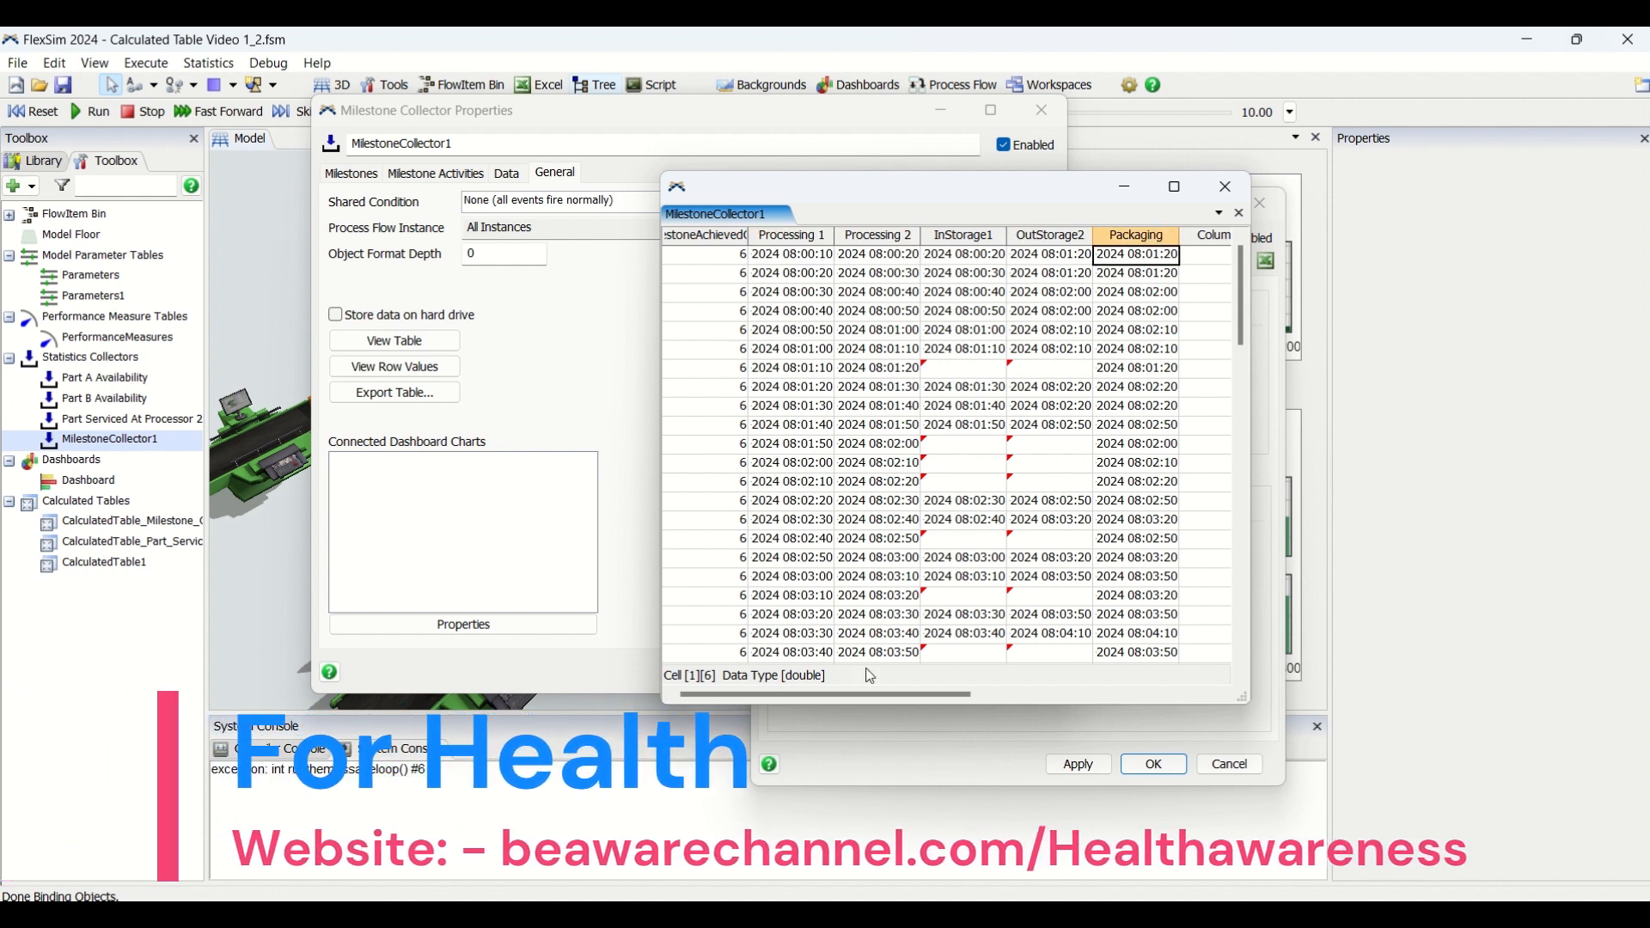
{"action": "mouse_move", "coordinate": [856, 698]}
{"action": "left_mouse_down"}
{"action": "mouse_move", "coordinate": [957, 693]}
{"action": "mouse_move", "coordinate": [869, 694]}
{"action": "left_mouse_up"}
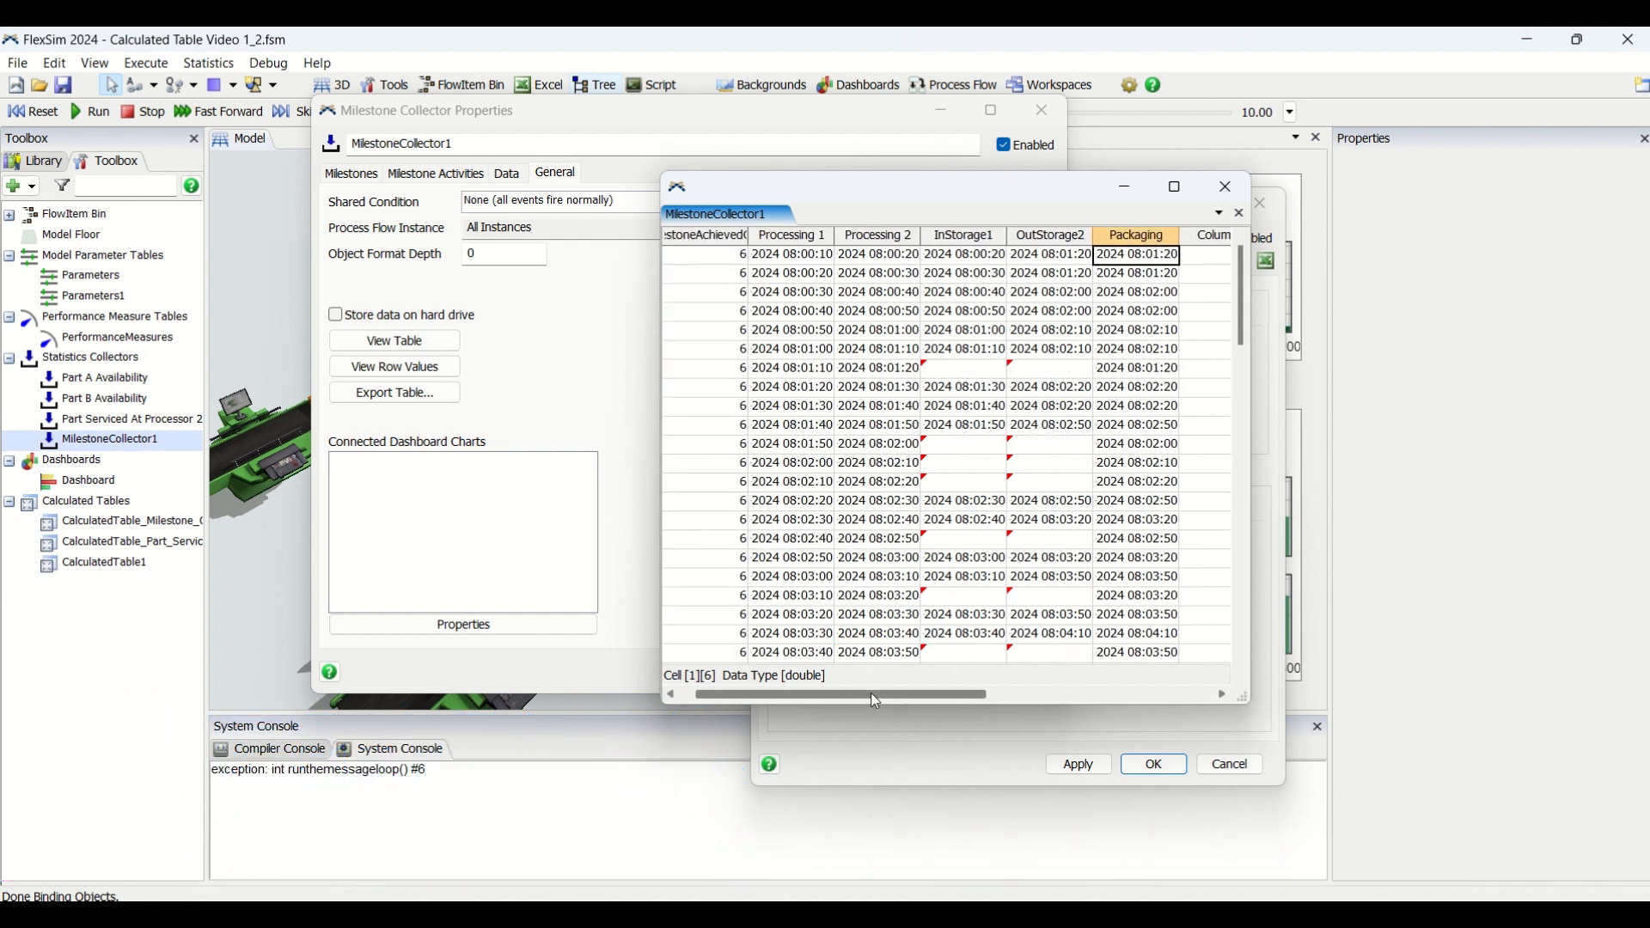
Compare the first part's processing, storage and packaging times again, then close the milestone table and the collector's properties.
{"action": "left_click", "coordinate": [896, 261]}
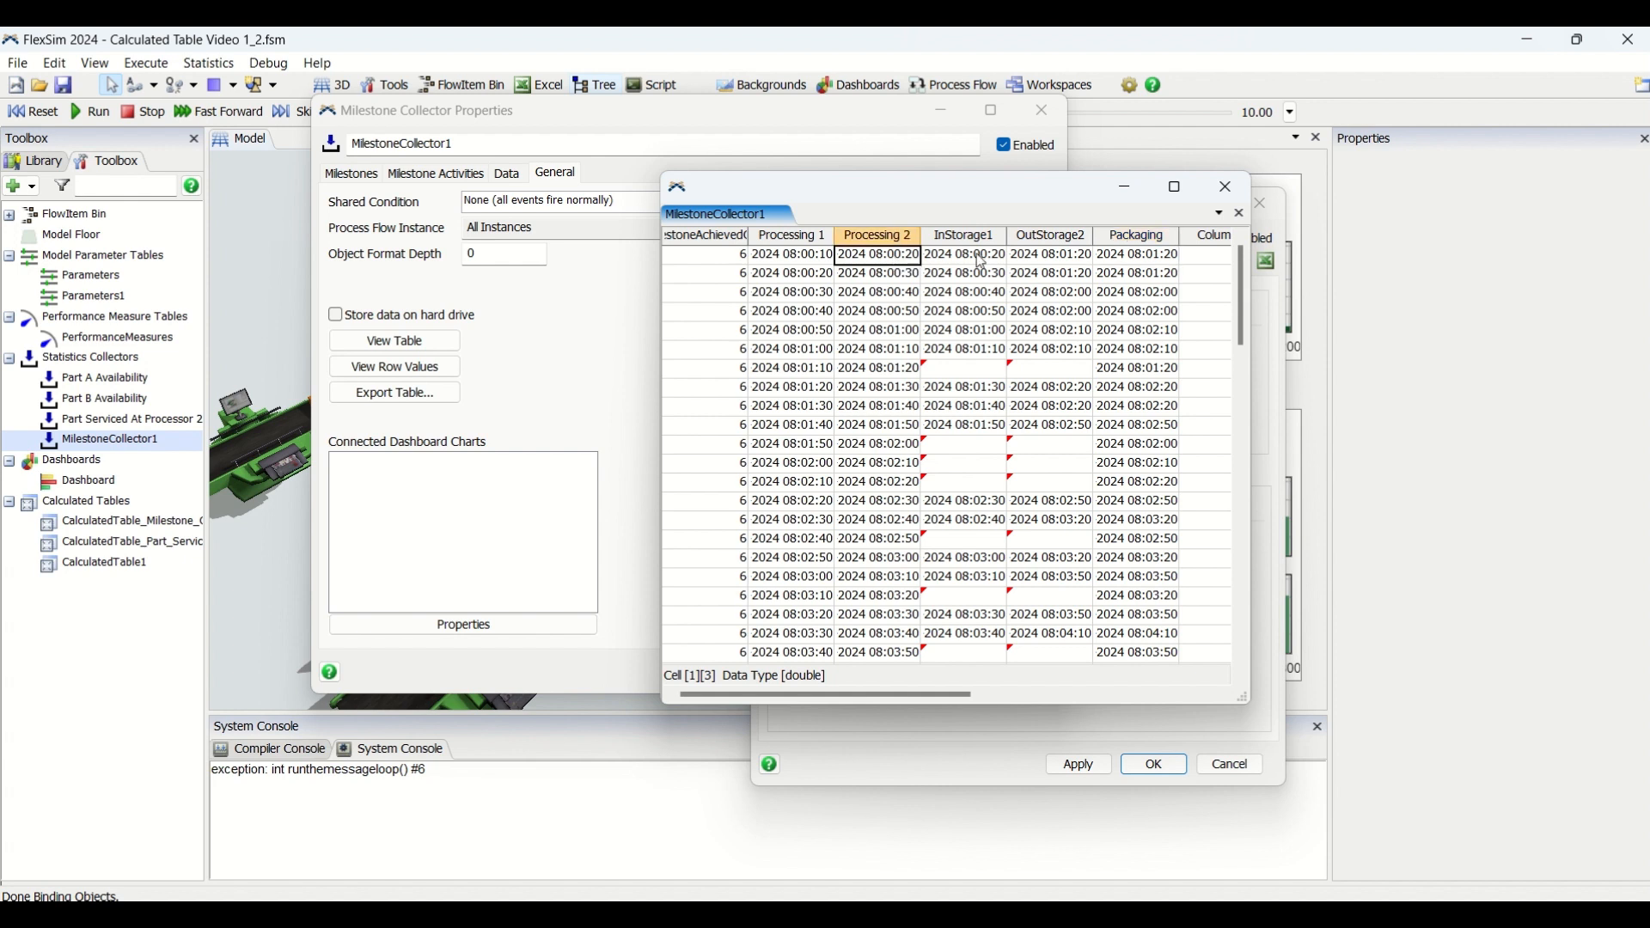
{"action": "left_click", "coordinate": [986, 262]}
{"action": "left_click", "coordinate": [1053, 262]}
{"action": "left_click", "coordinate": [792, 264]}
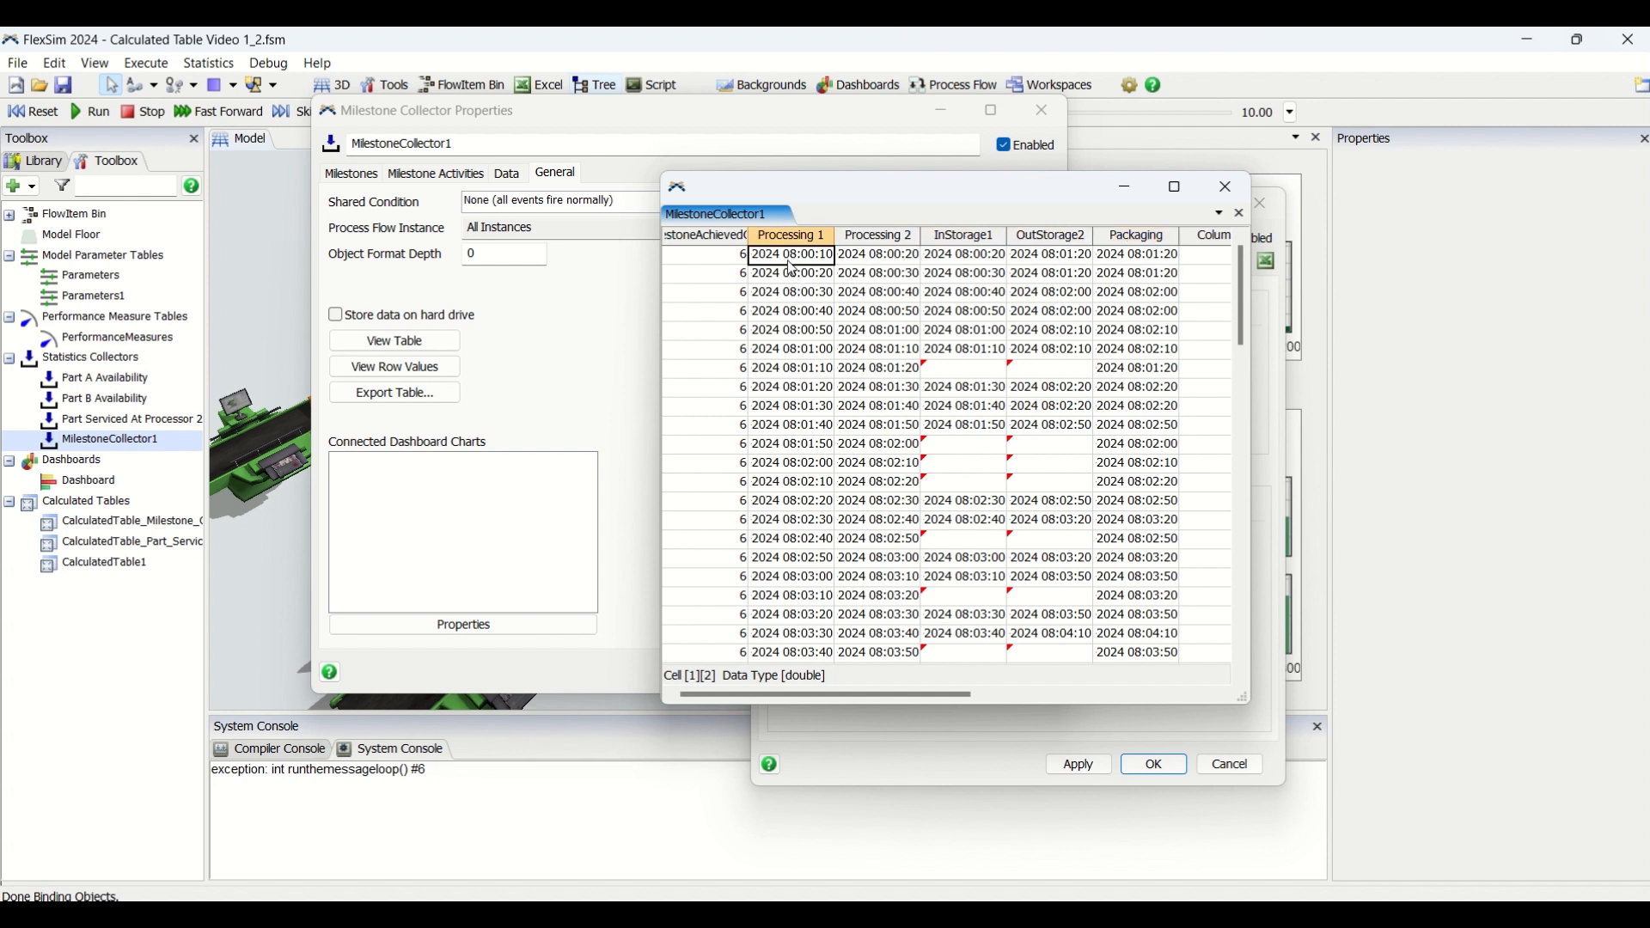
{"action": "left_click", "coordinate": [918, 261]}
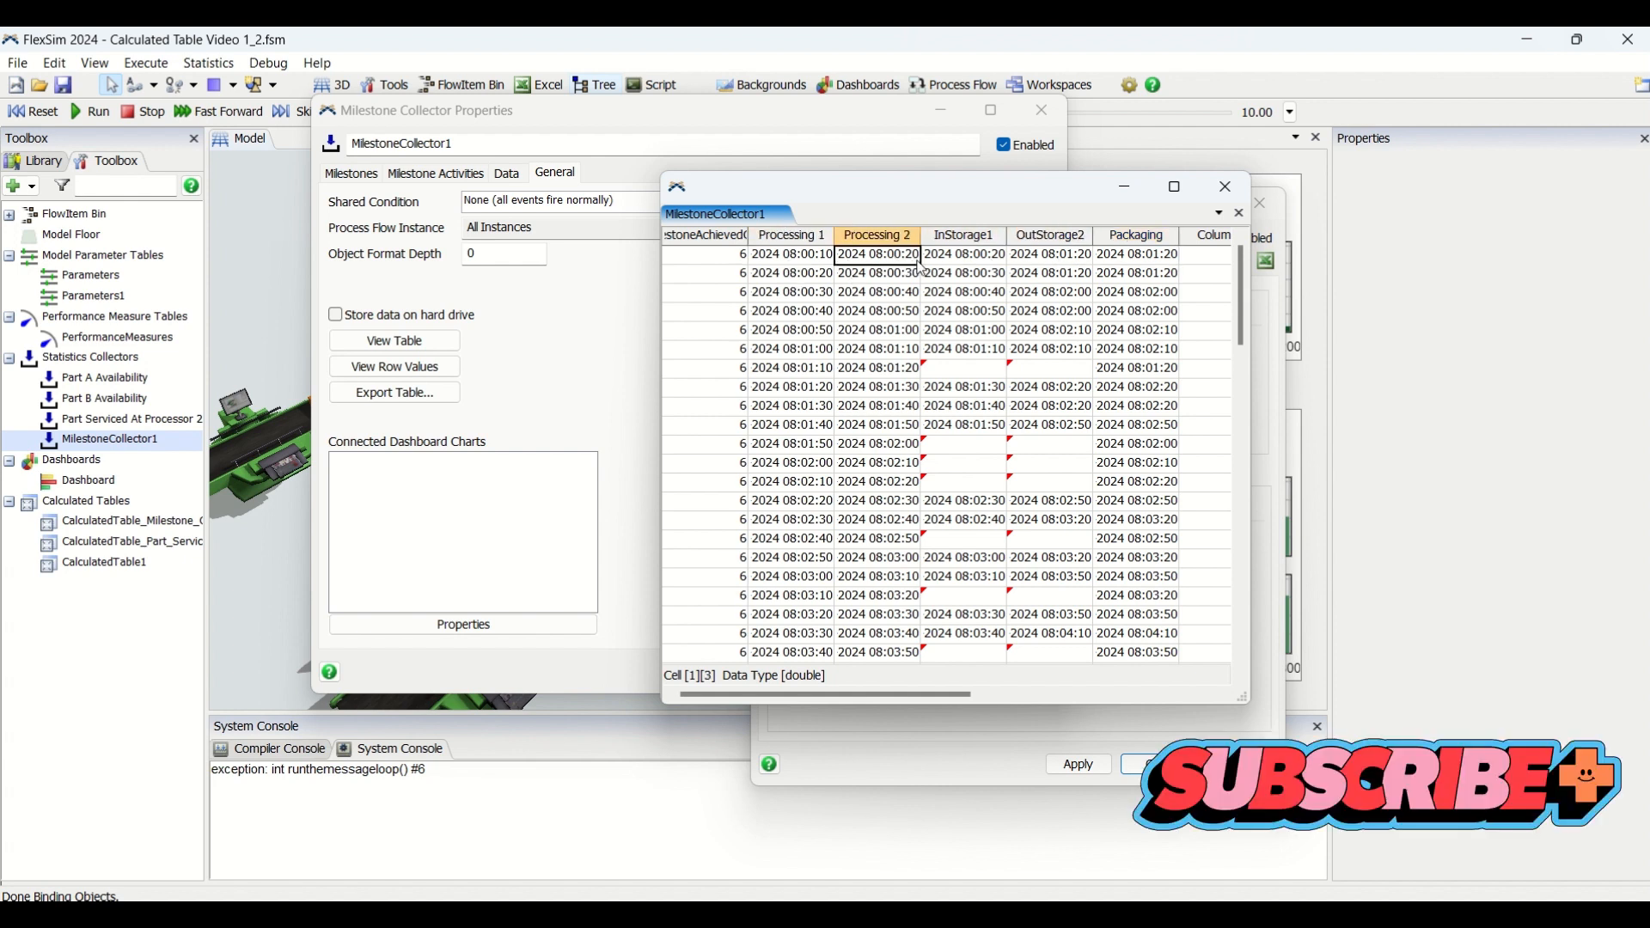
{"action": "left_click", "coordinate": [1064, 261]}
{"action": "left_click", "coordinate": [1156, 261]}
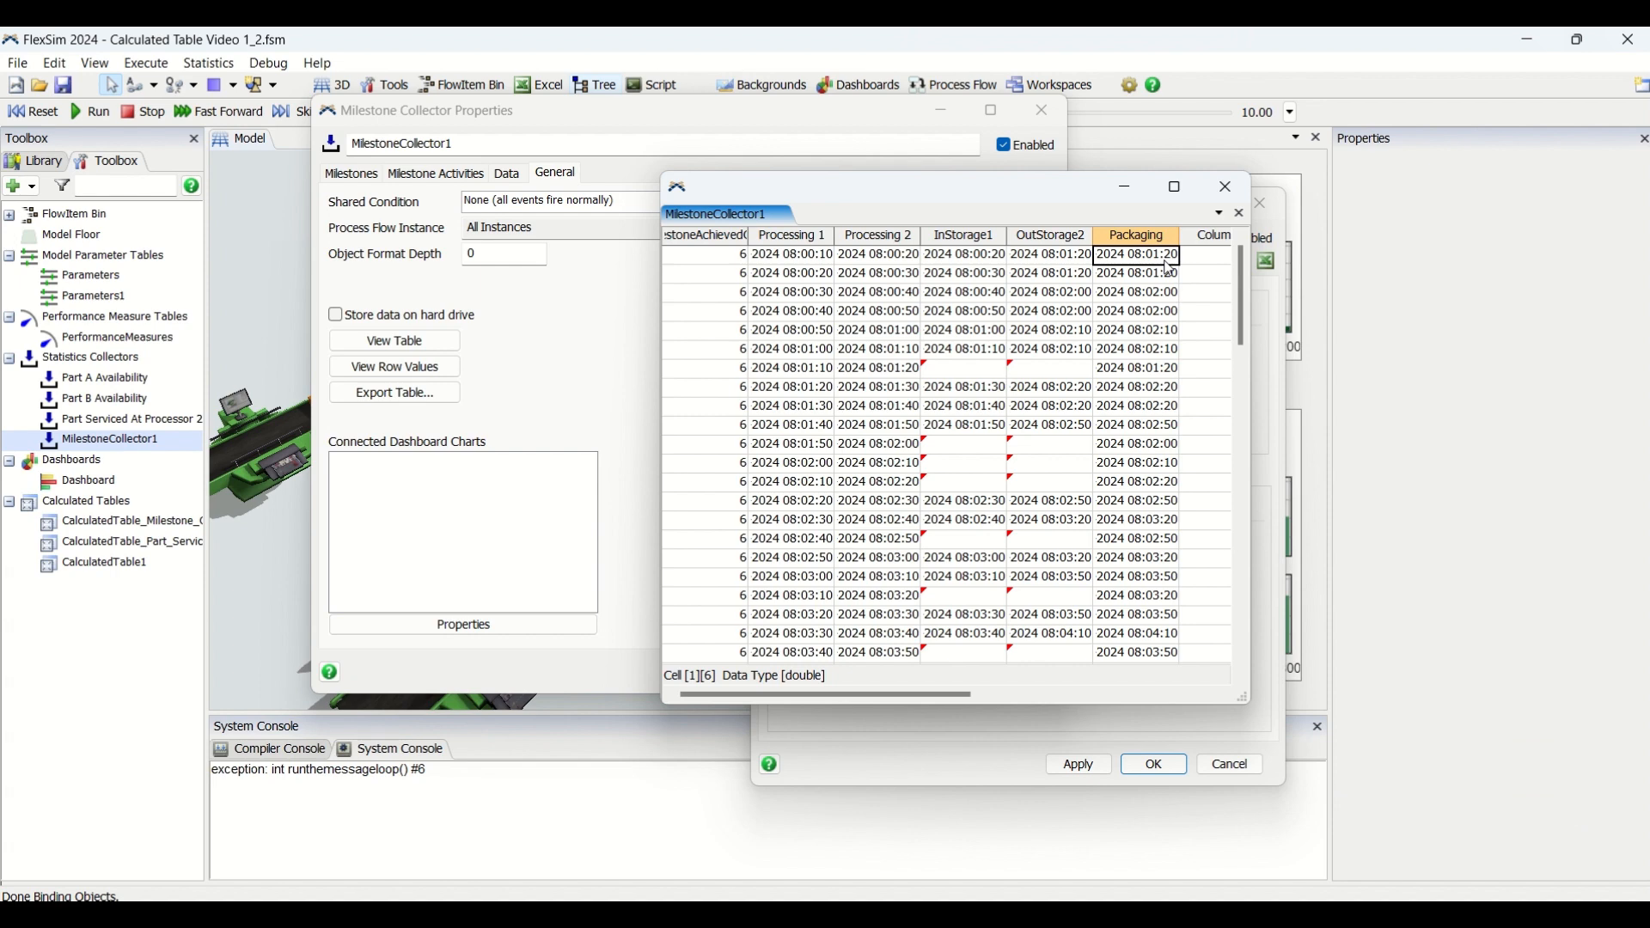
{"action": "left_click", "coordinate": [1226, 187]}
{"action": "left_click", "coordinate": [1044, 115]}
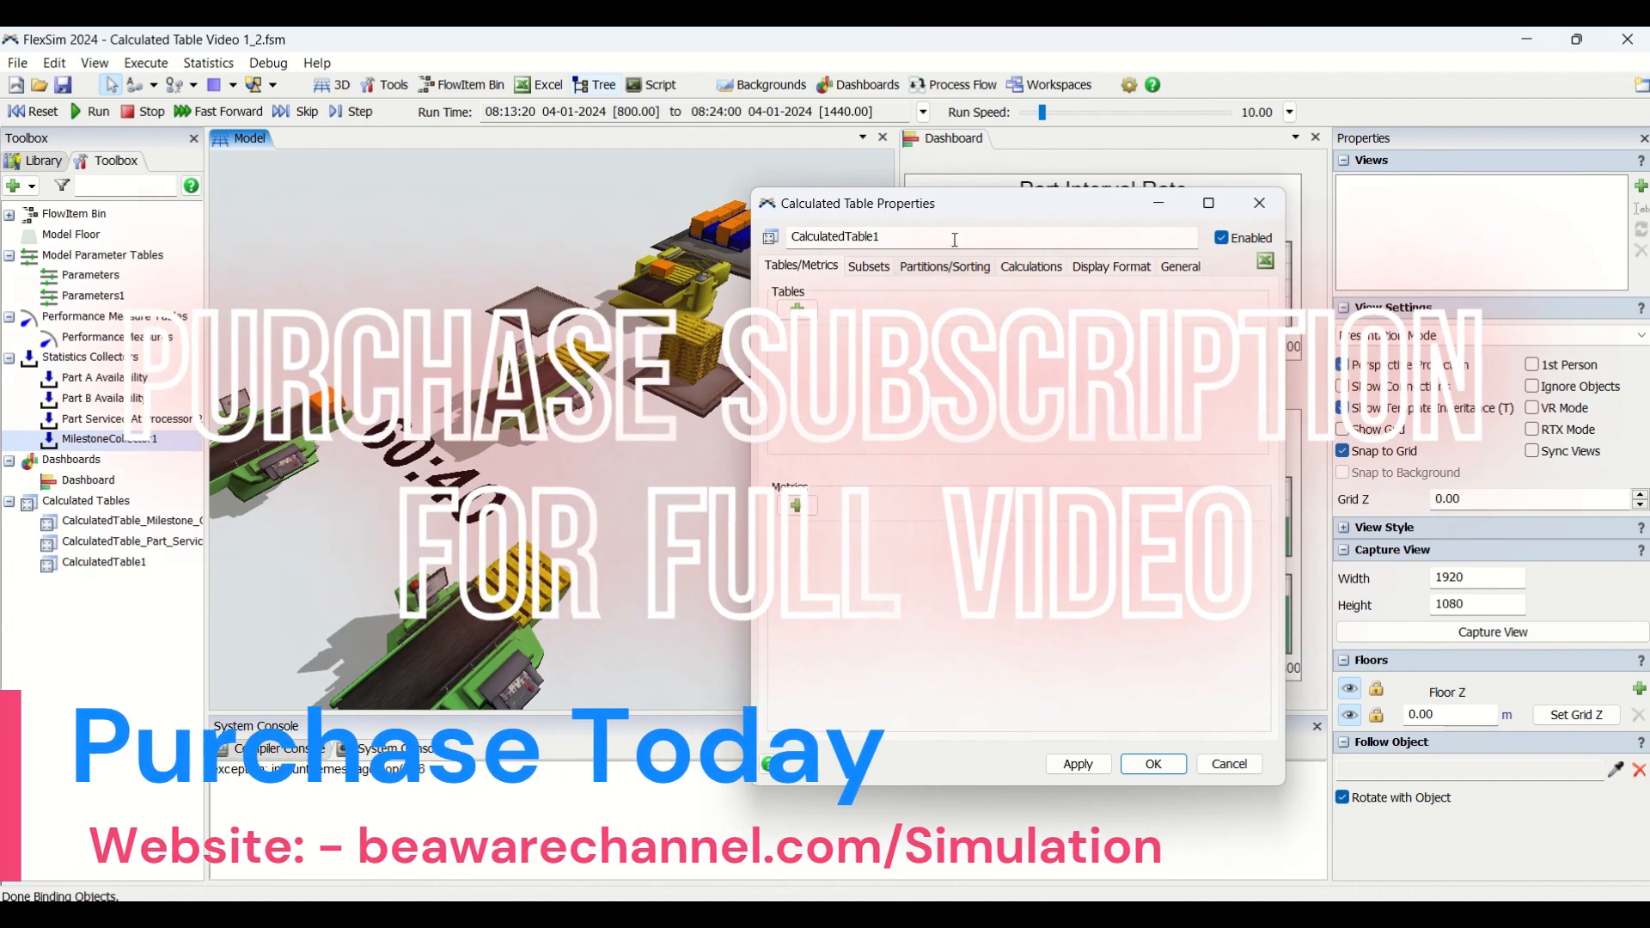
Reposition the properties window of CalculatedTable1 and display the source types available for adding a table.
{"action": "left_click_drag", "start_coordinate": [931, 218], "coordinate": [985, 159]}
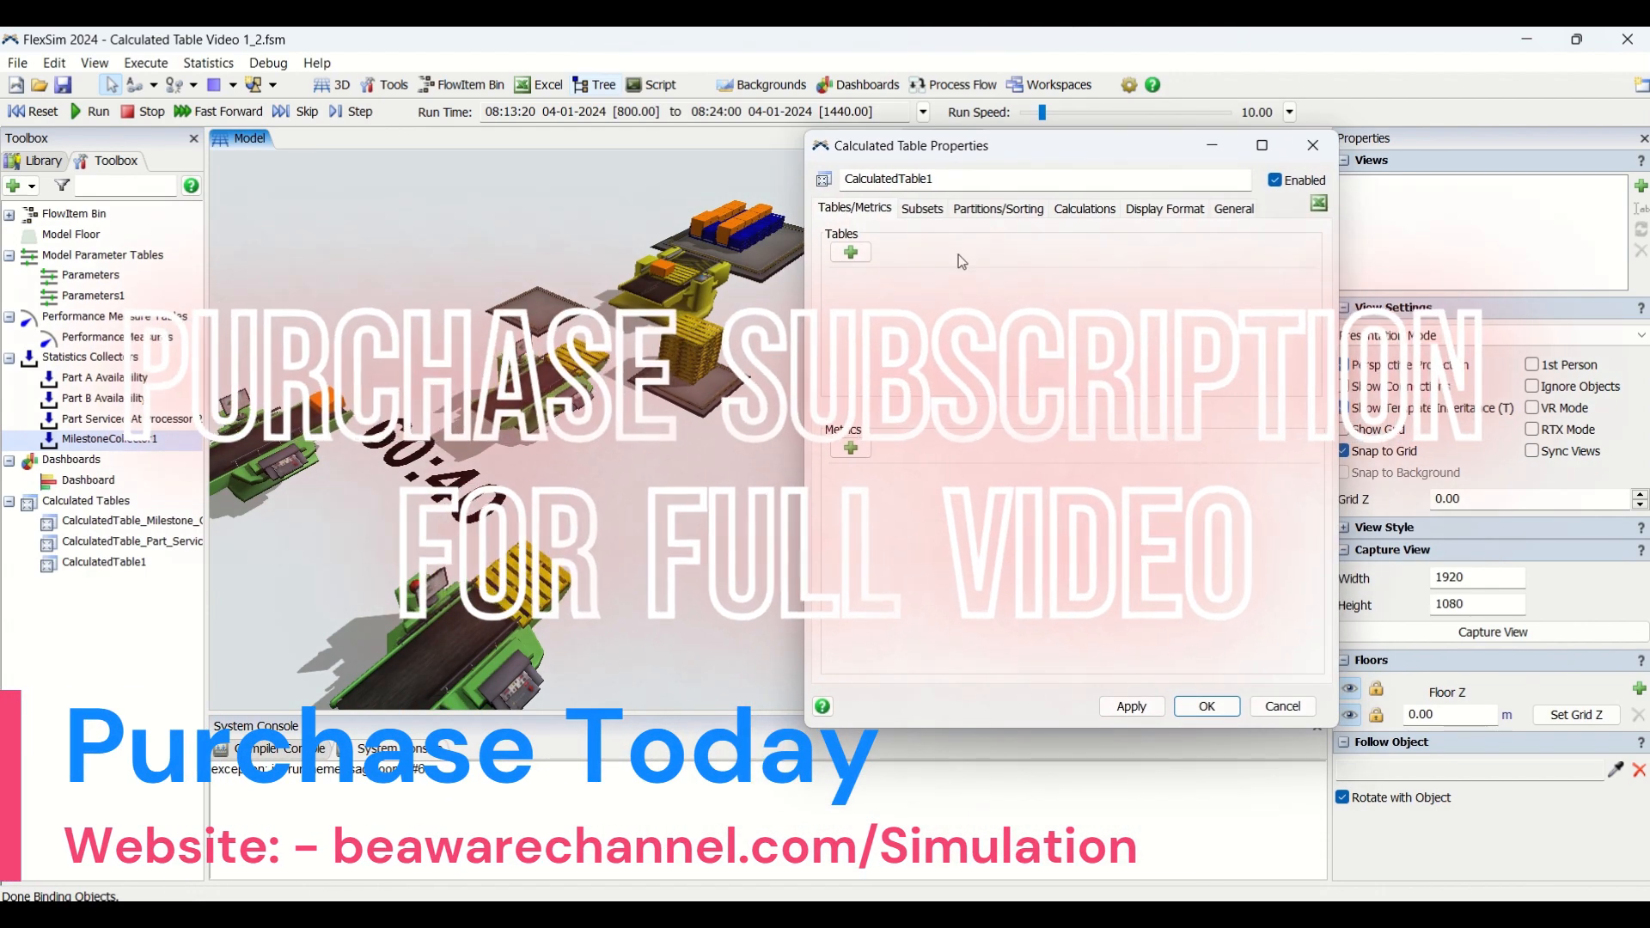
{"action": "mouse_move", "coordinate": [857, 155]}
{"action": "left_mouse_down"}
{"action": "mouse_move", "coordinate": [903, 183]}
{"action": "mouse_move", "coordinate": [859, 162]}
{"action": "left_mouse_up"}
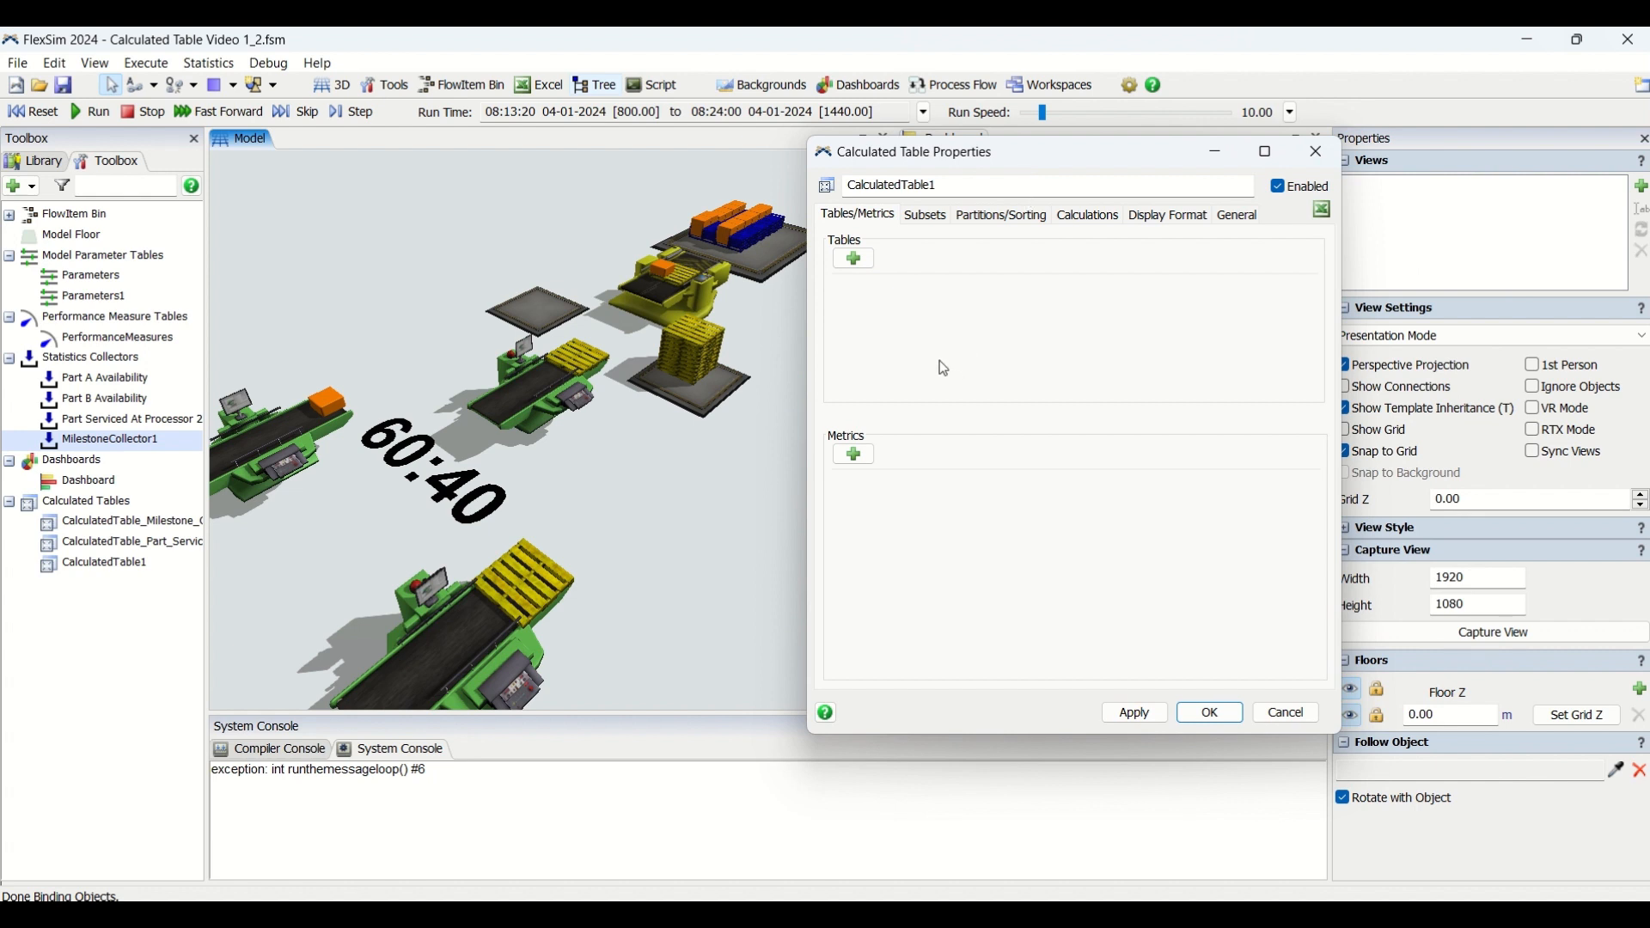
{"action": "left_click", "coordinate": [863, 266]}
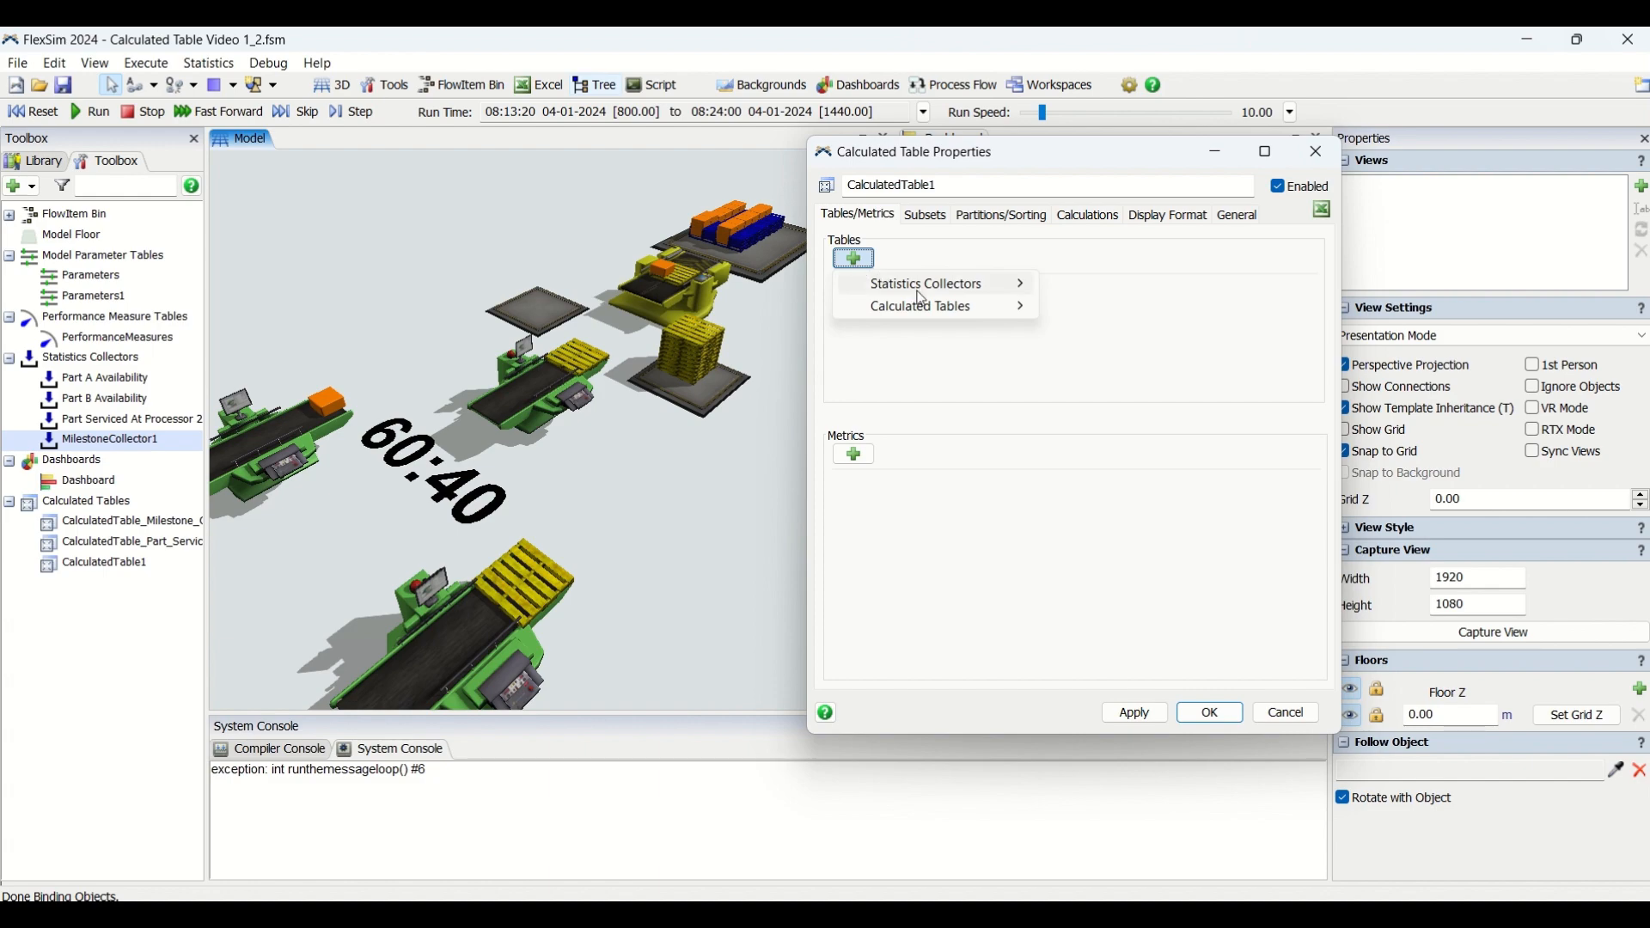
{"action": "mouse_move", "coordinate": [923, 297]}
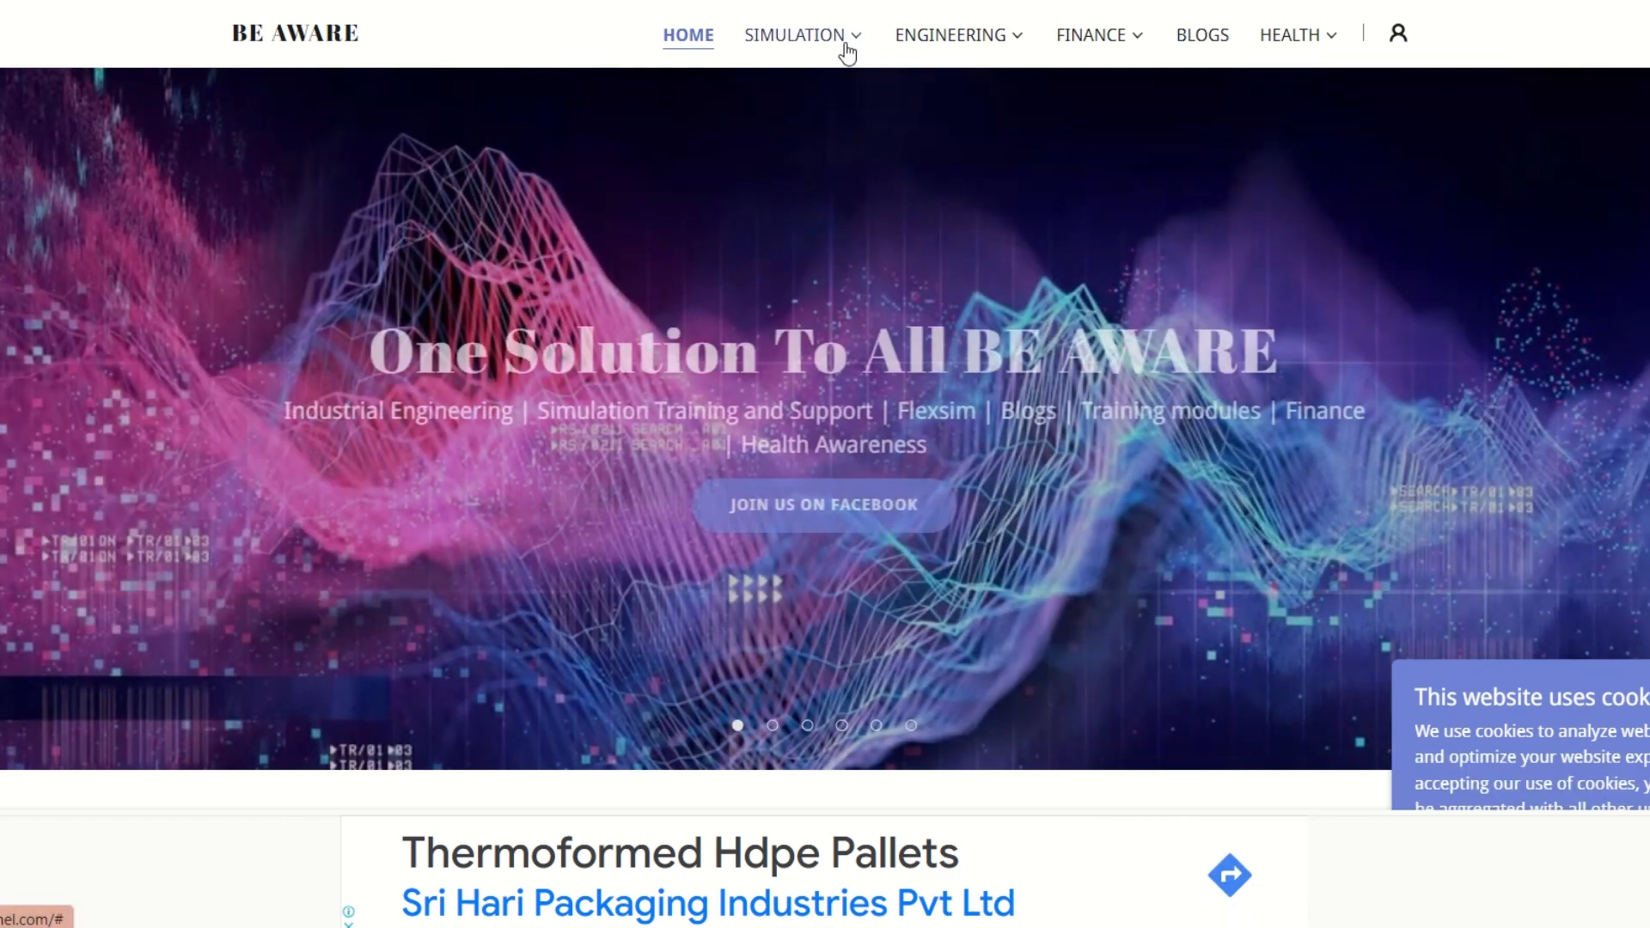
Switch to the BE AWARE website, open its Simulation page, and find the subscriptions for premium content access.
{"action": "left_click", "coordinate": [847, 47]}
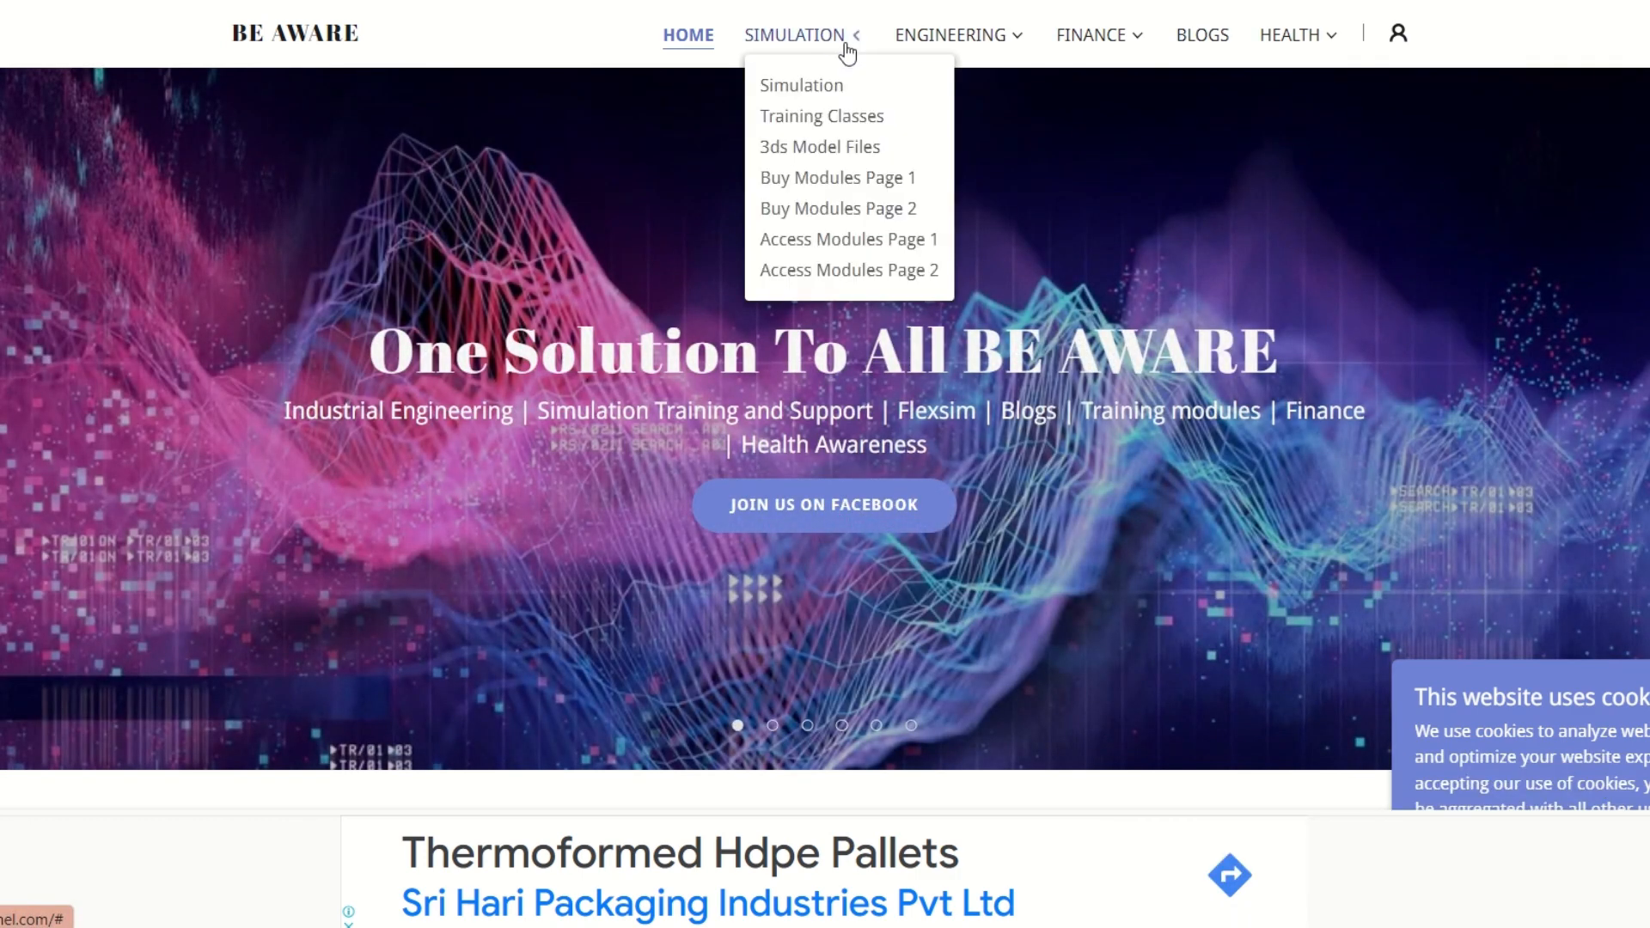
{"action": "left_click", "coordinate": [822, 93]}
{"action": "scroll", "coordinate": [833, 172], "scroll_direction": "down", "scroll_amount": 10}
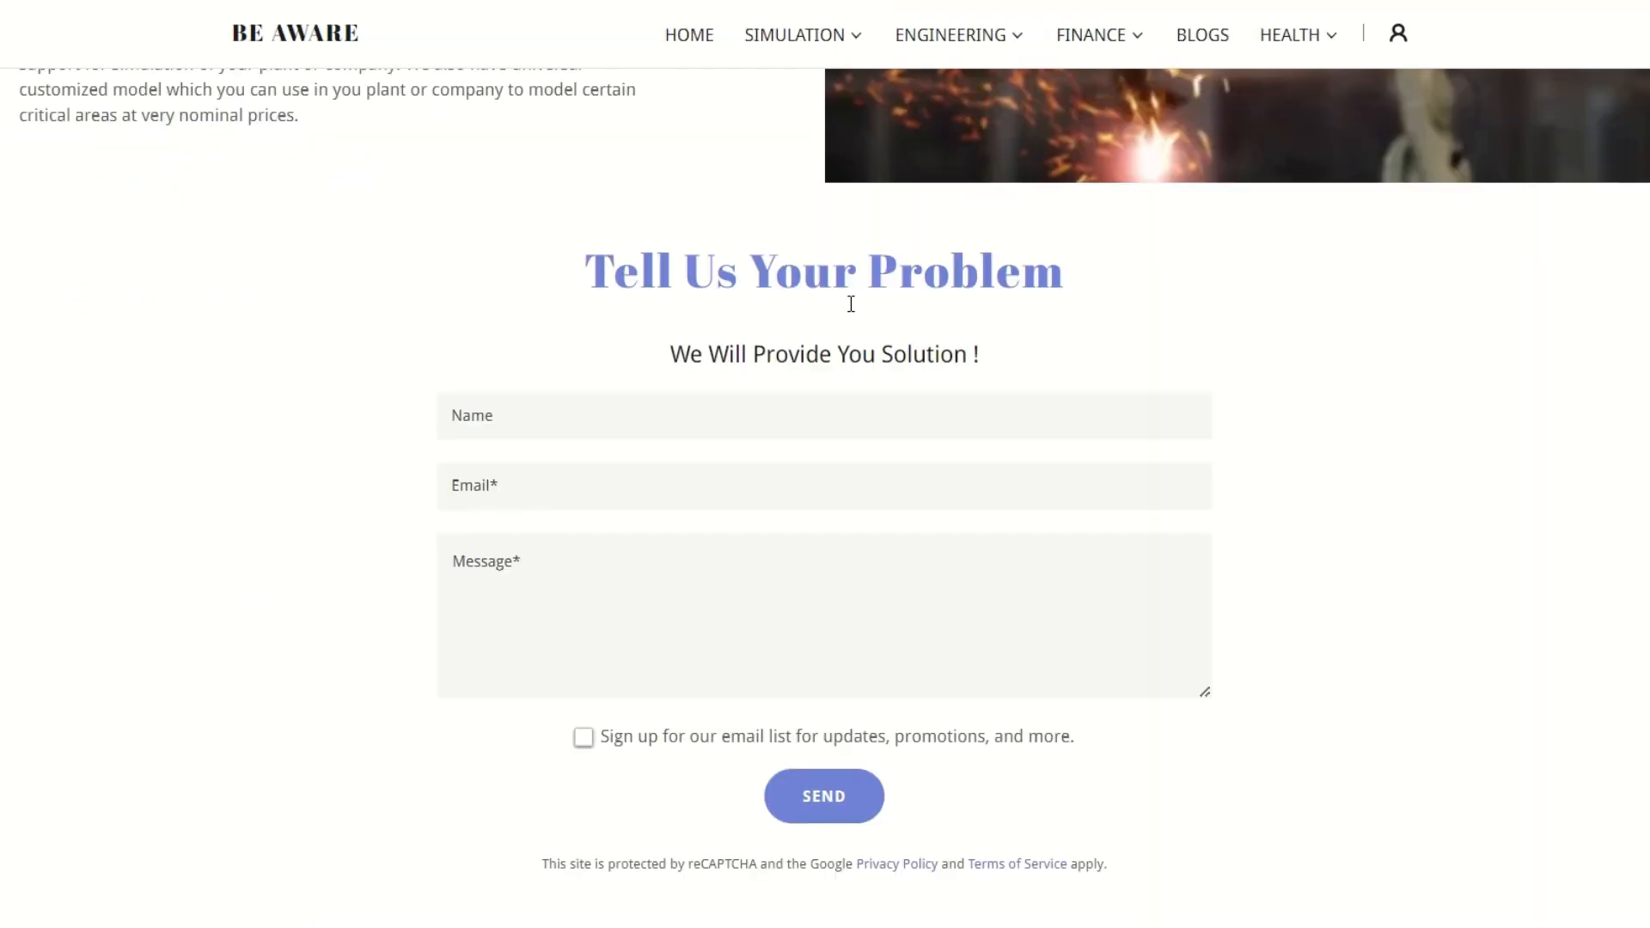
{"action": "scroll", "coordinate": [853, 312], "scroll_direction": "down", "scroll_amount": 10}
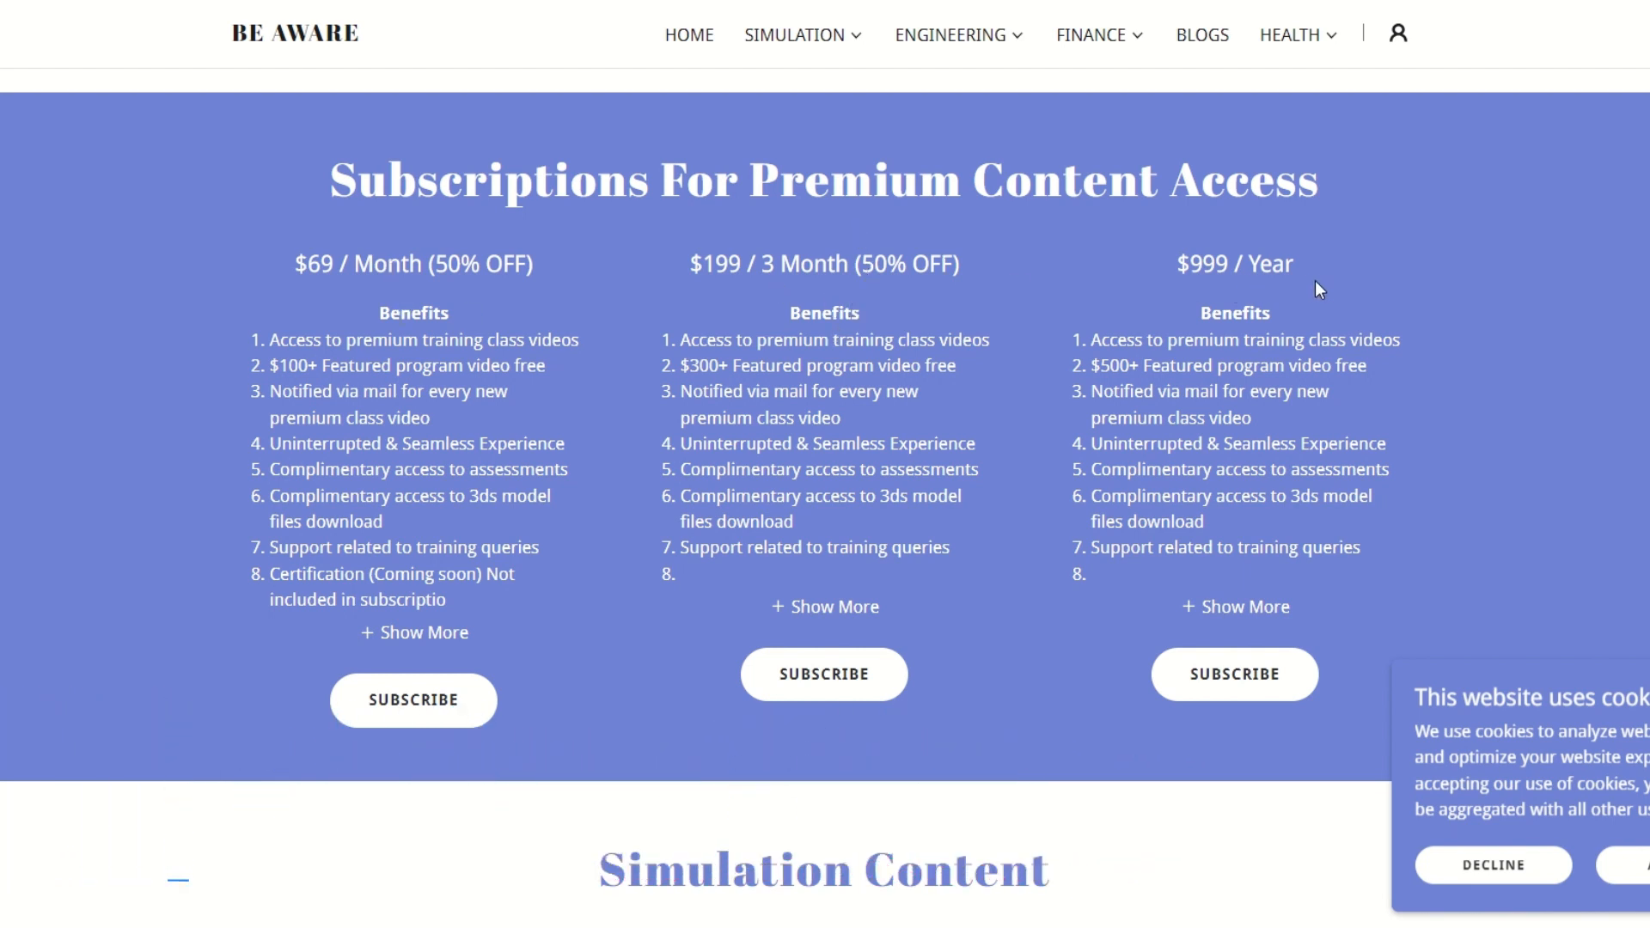
Expand the full details of the monthly, 3-month and yearly subscription plans.
{"action": "left_click", "coordinate": [431, 635]}
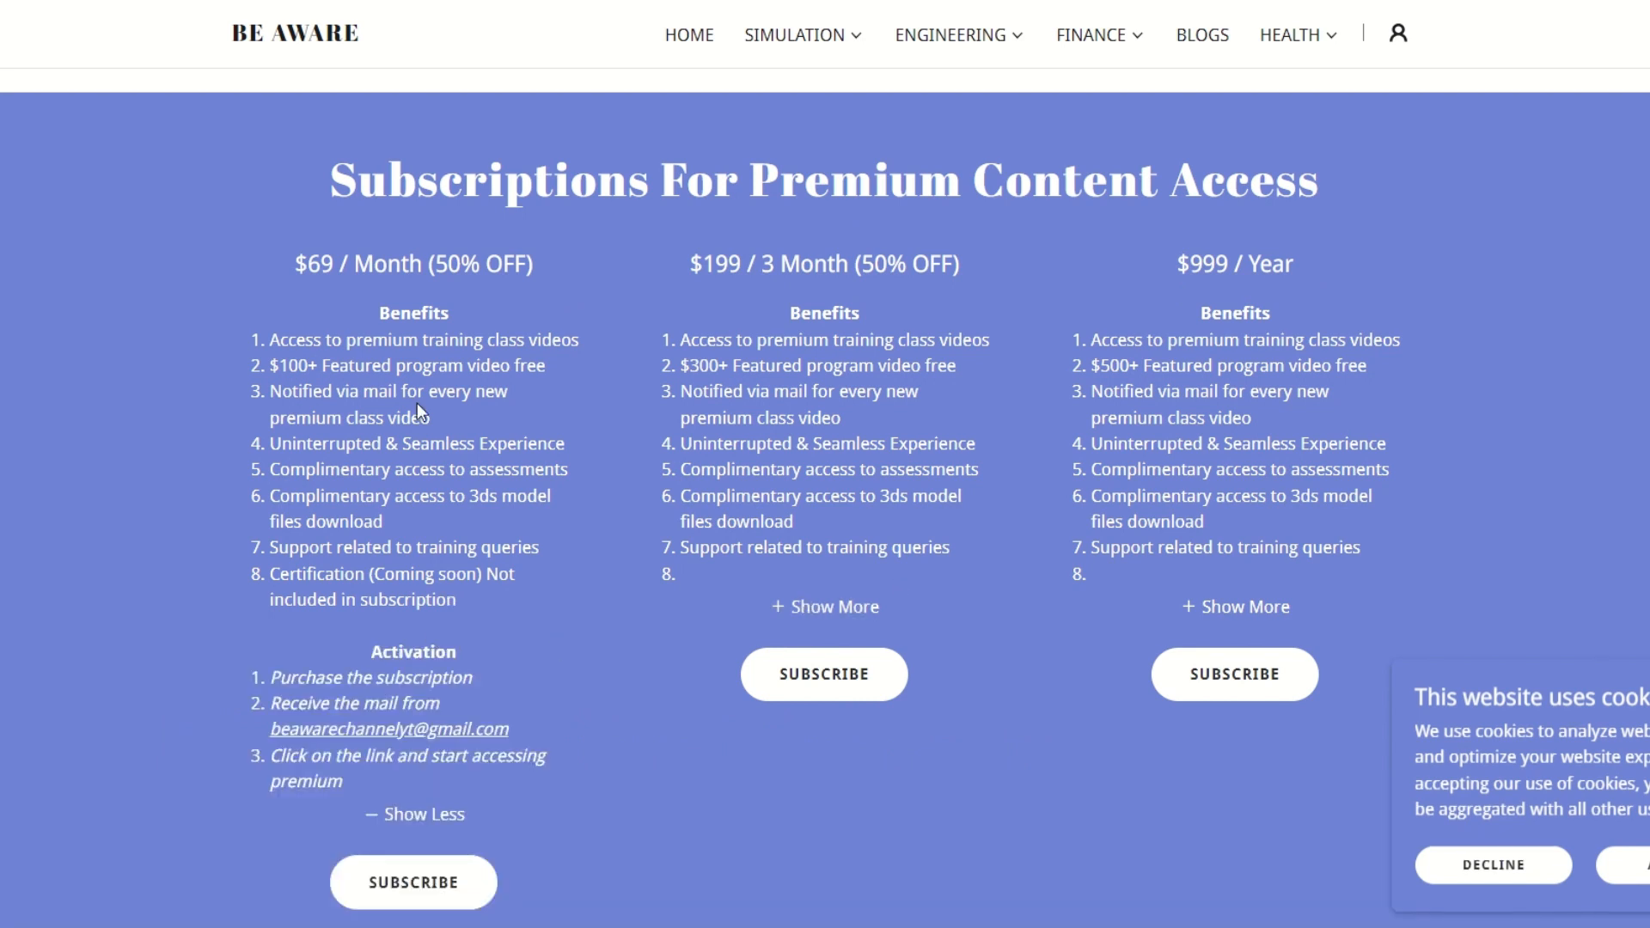
{"action": "left_click", "coordinate": [854, 609]}
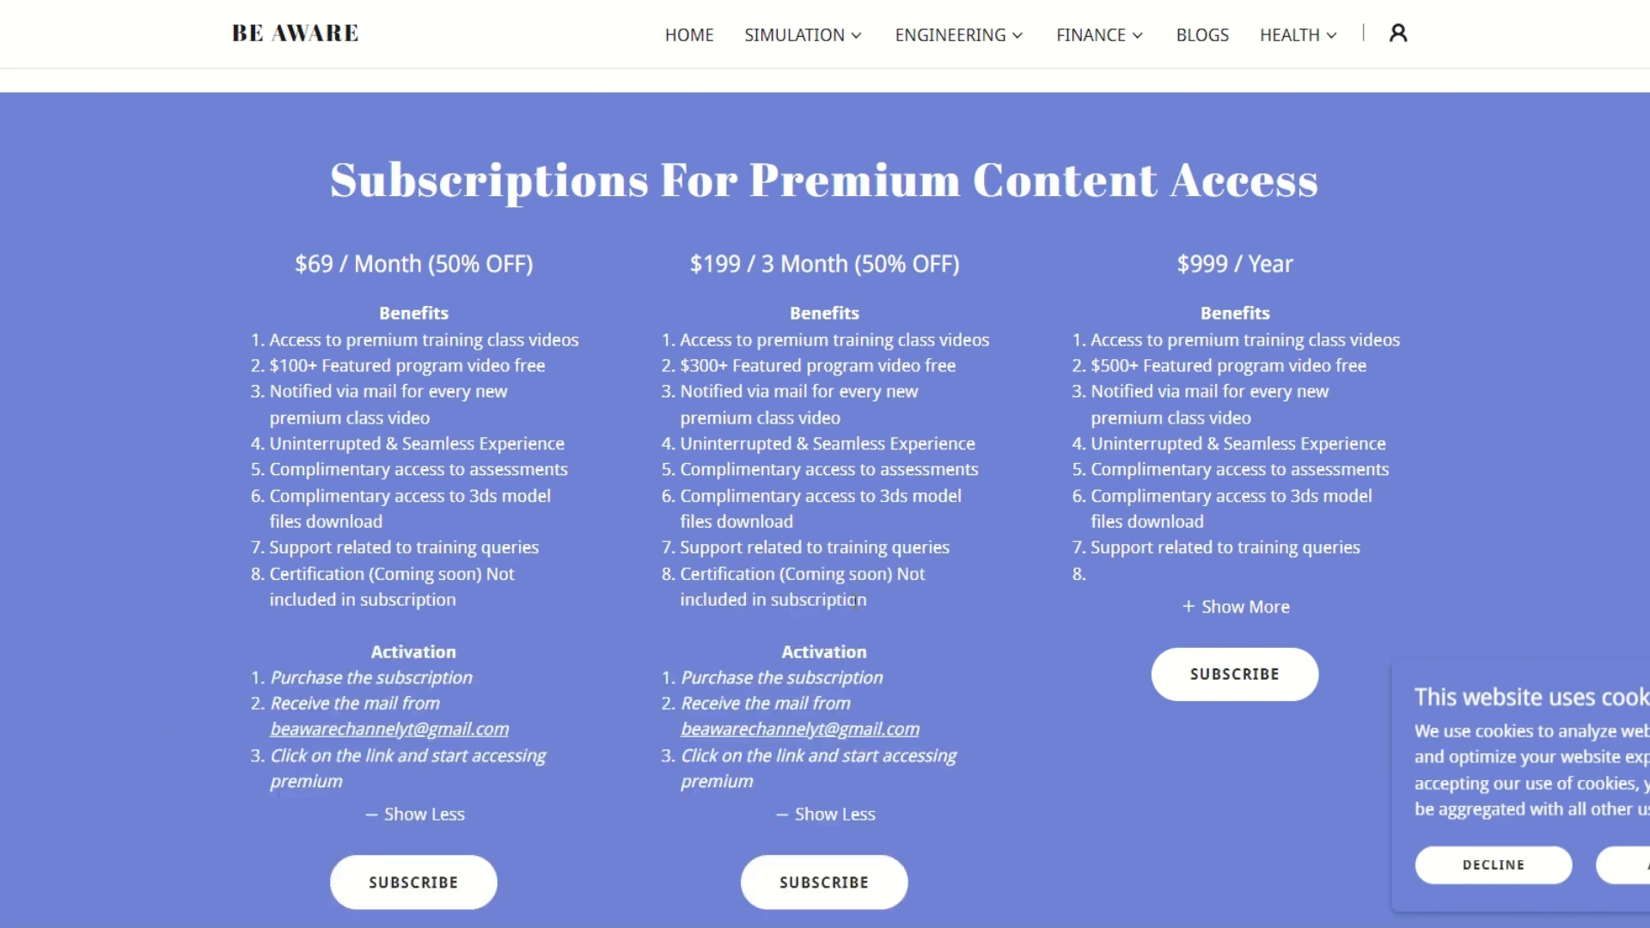
{"action": "left_click", "coordinate": [1235, 612]}
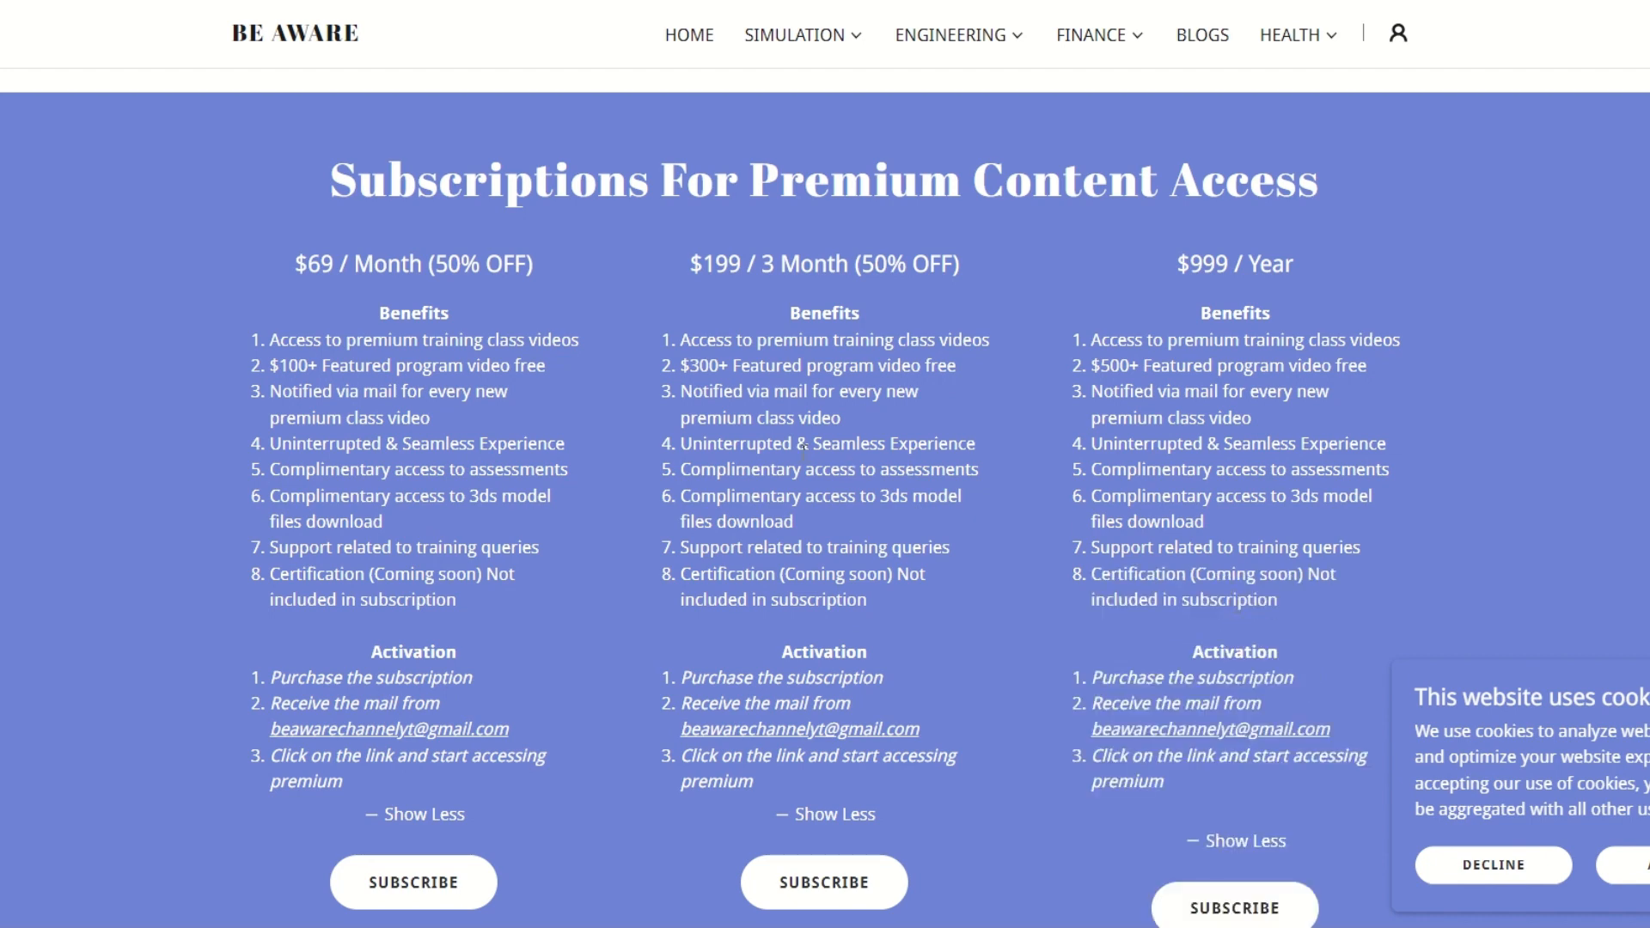
Examine the Simulation Content section below the subscription plans and return to the plan details.
{"action": "scroll", "coordinate": [803, 446], "scroll_direction": "down", "scroll_amount": 5}
{"action": "scroll", "coordinate": [801, 452], "scroll_direction": "down", "scroll_amount": 4}
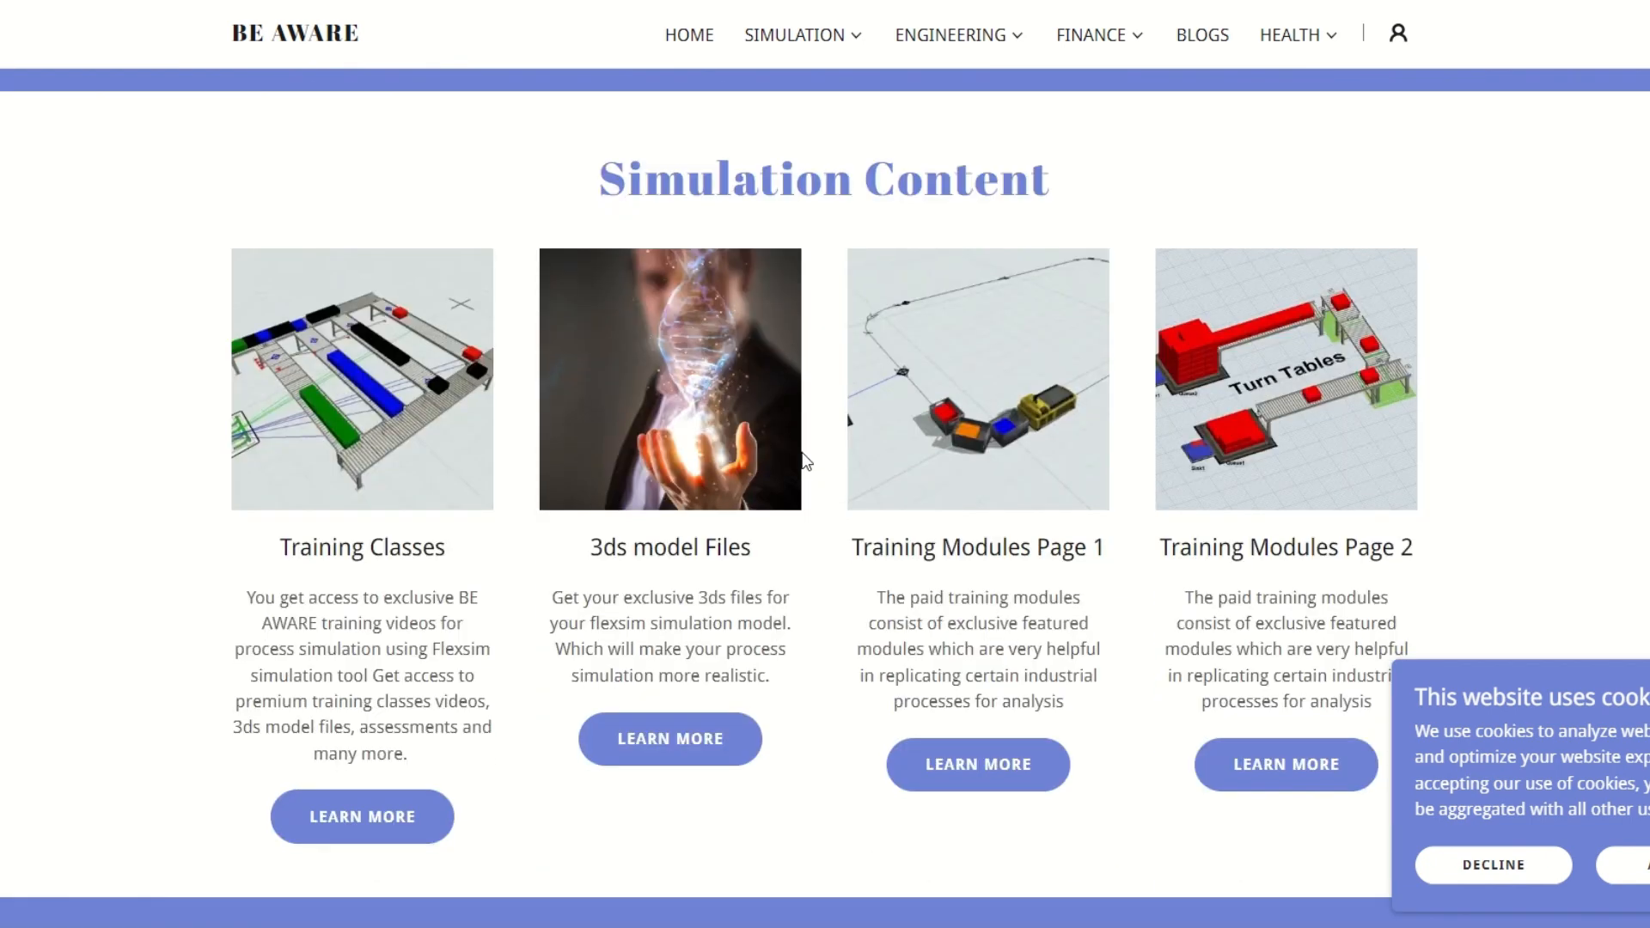
{"action": "scroll", "coordinate": [801, 455], "scroll_direction": "up", "scroll_amount": 8}
{"action": "scroll", "coordinate": [802, 452], "scroll_direction": "down", "scroll_amount": 1}
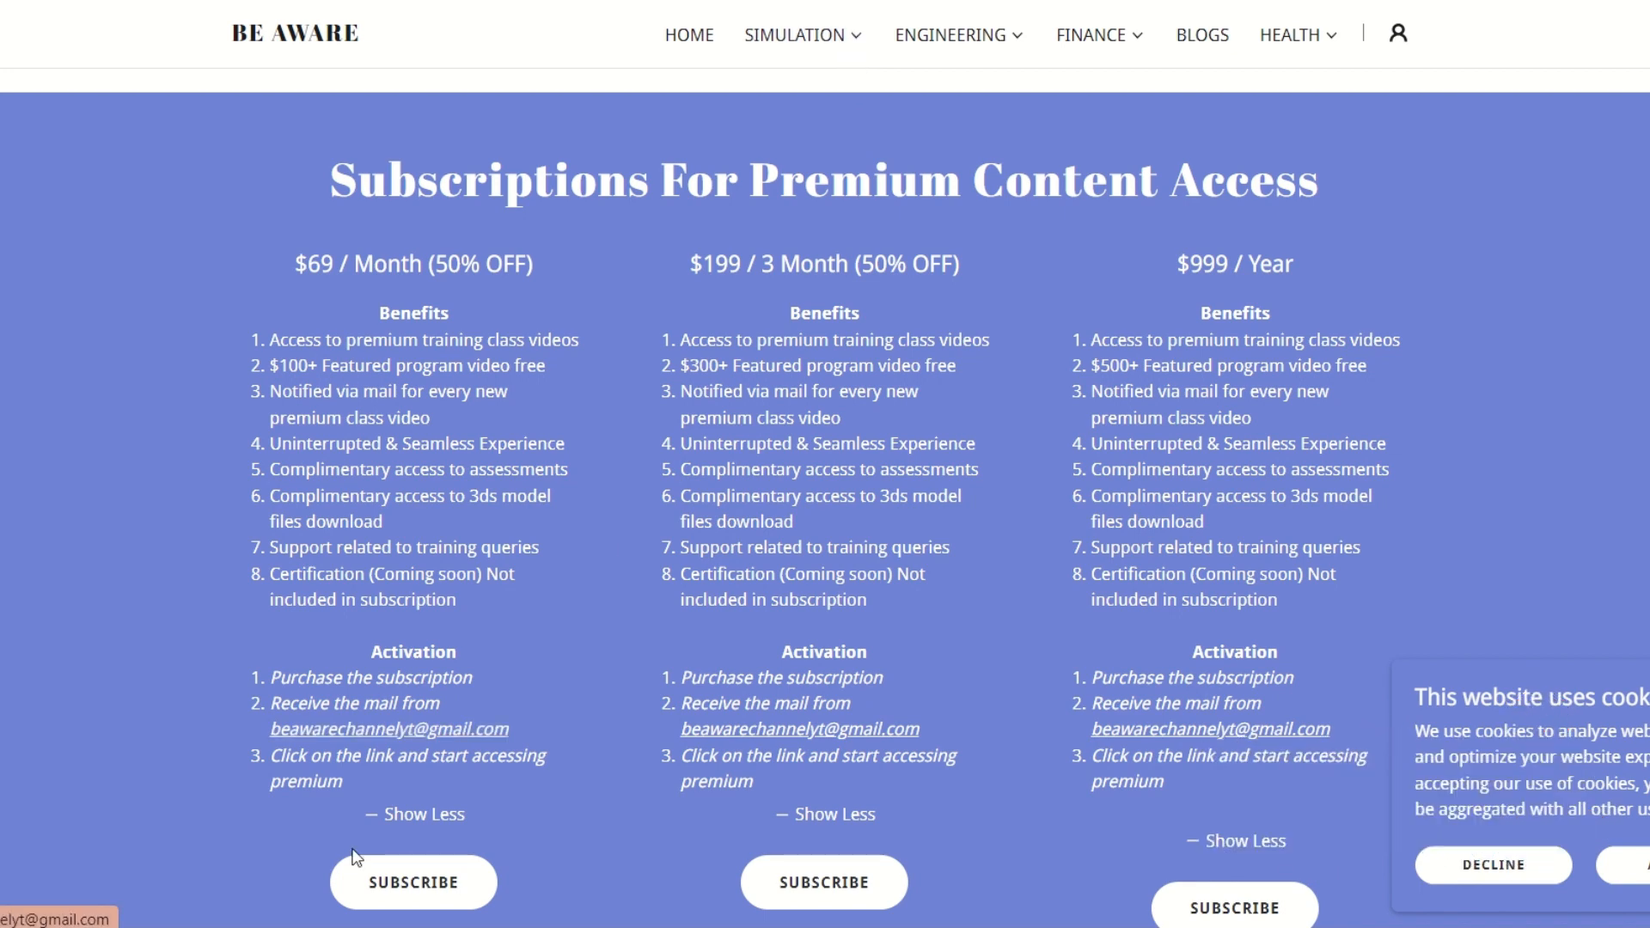
Open the Training Classes page of the Simulation section and go back to the main Simulation page.
{"action": "mouse_move", "coordinate": [854, 56]}
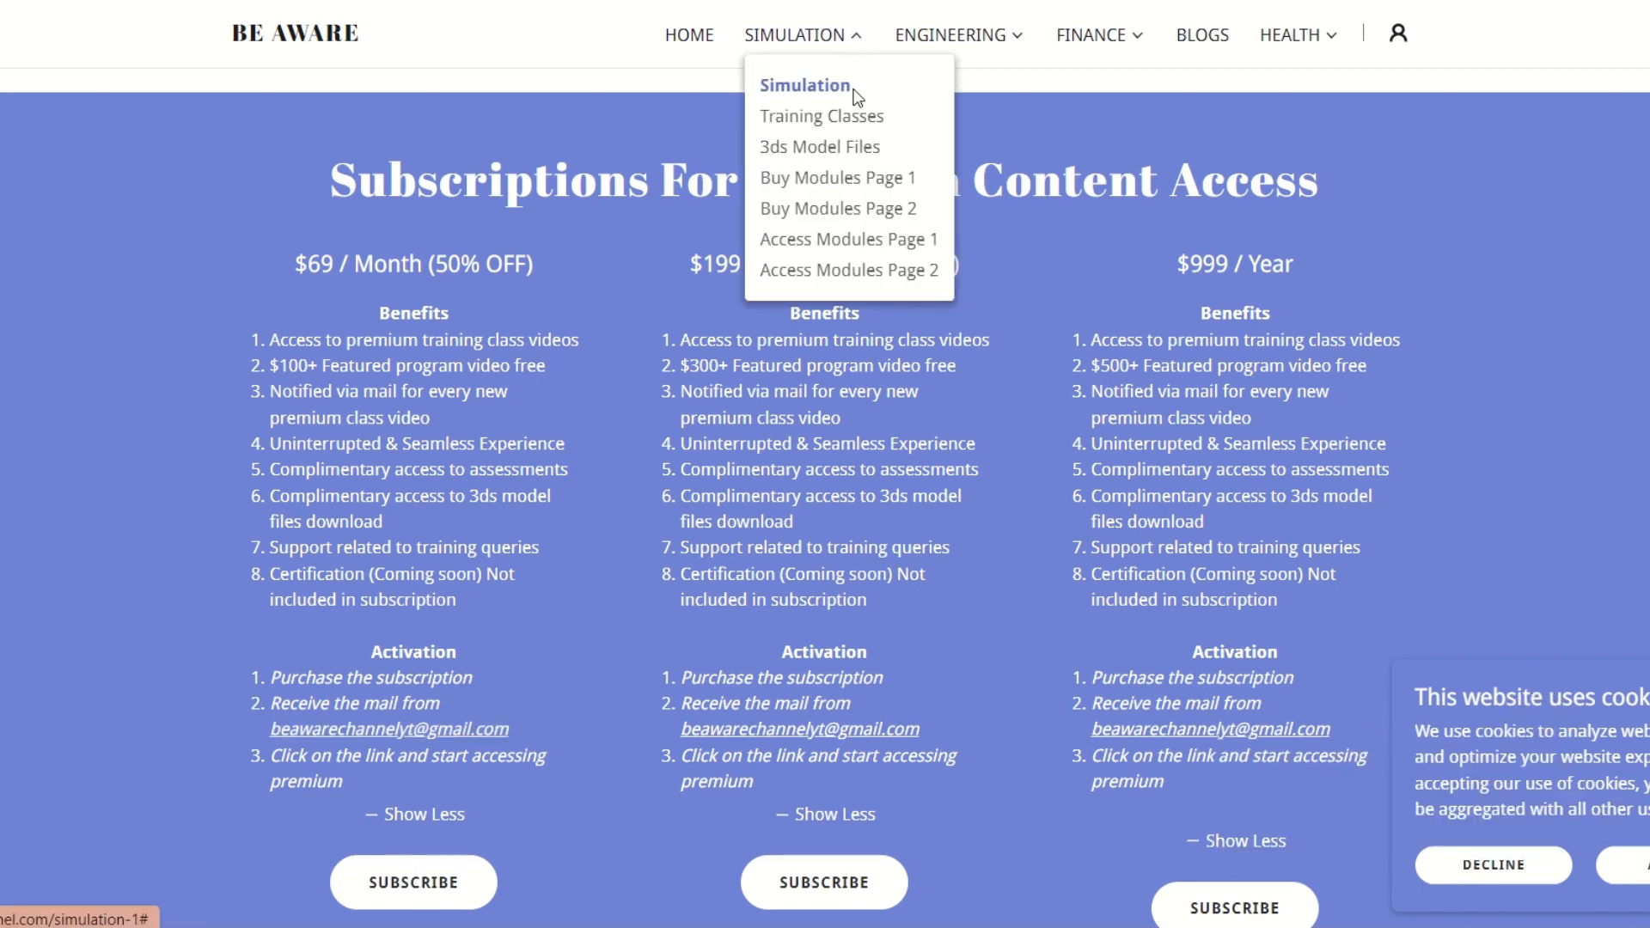
{"action": "left_click", "coordinate": [851, 118]}
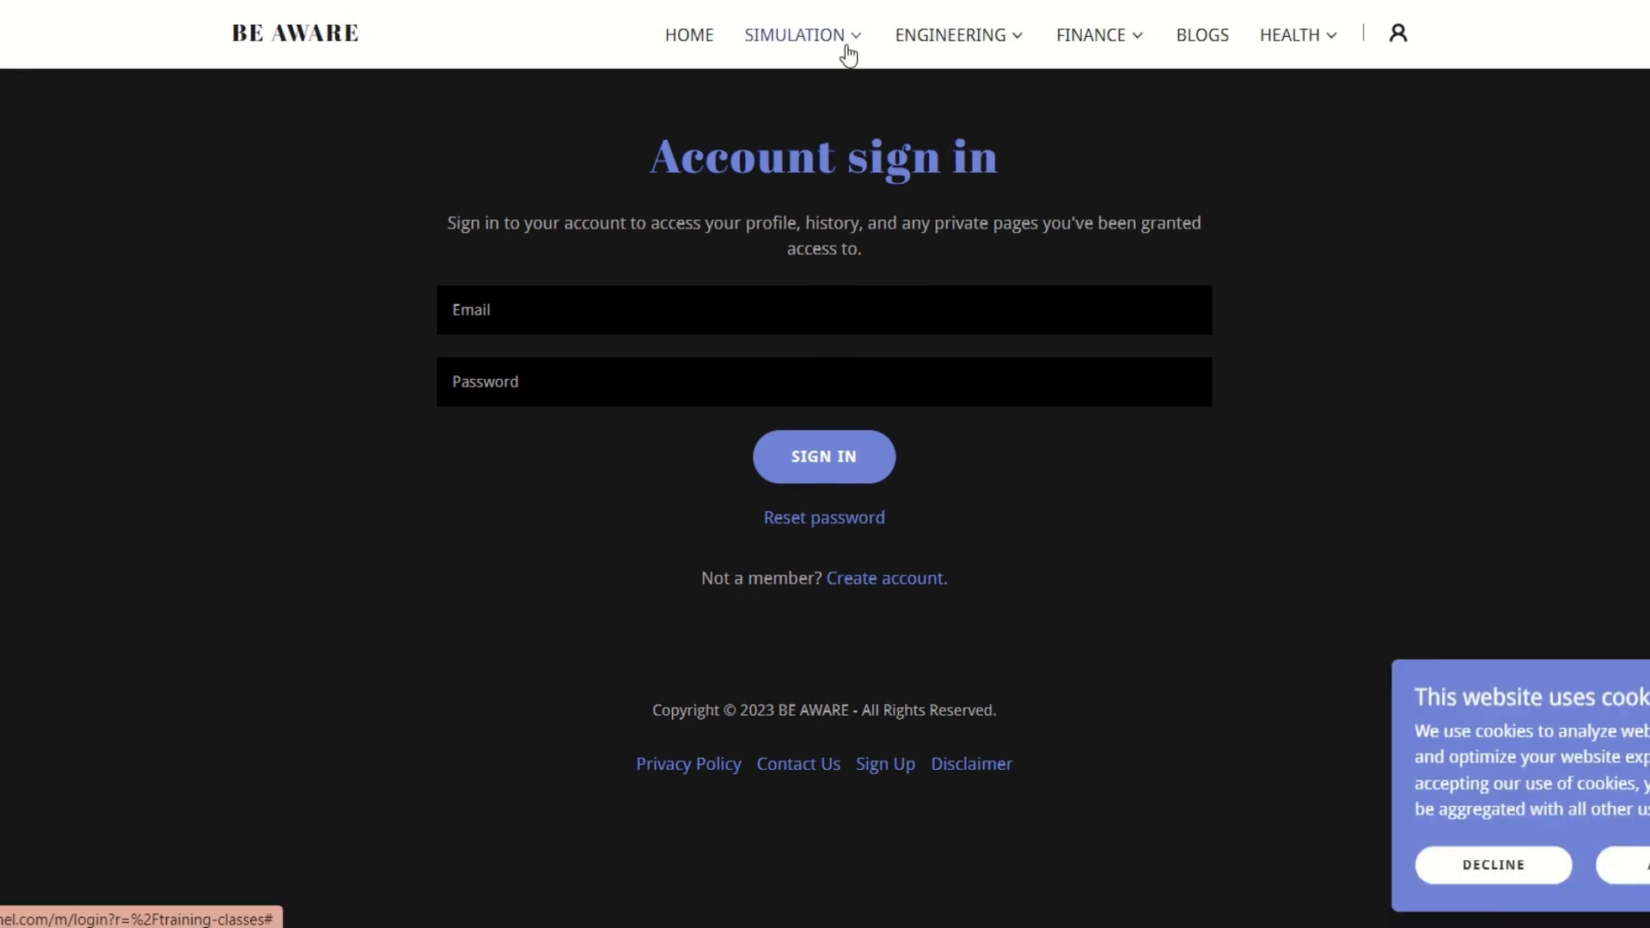
{"action": "mouse_move", "coordinate": [849, 54]}
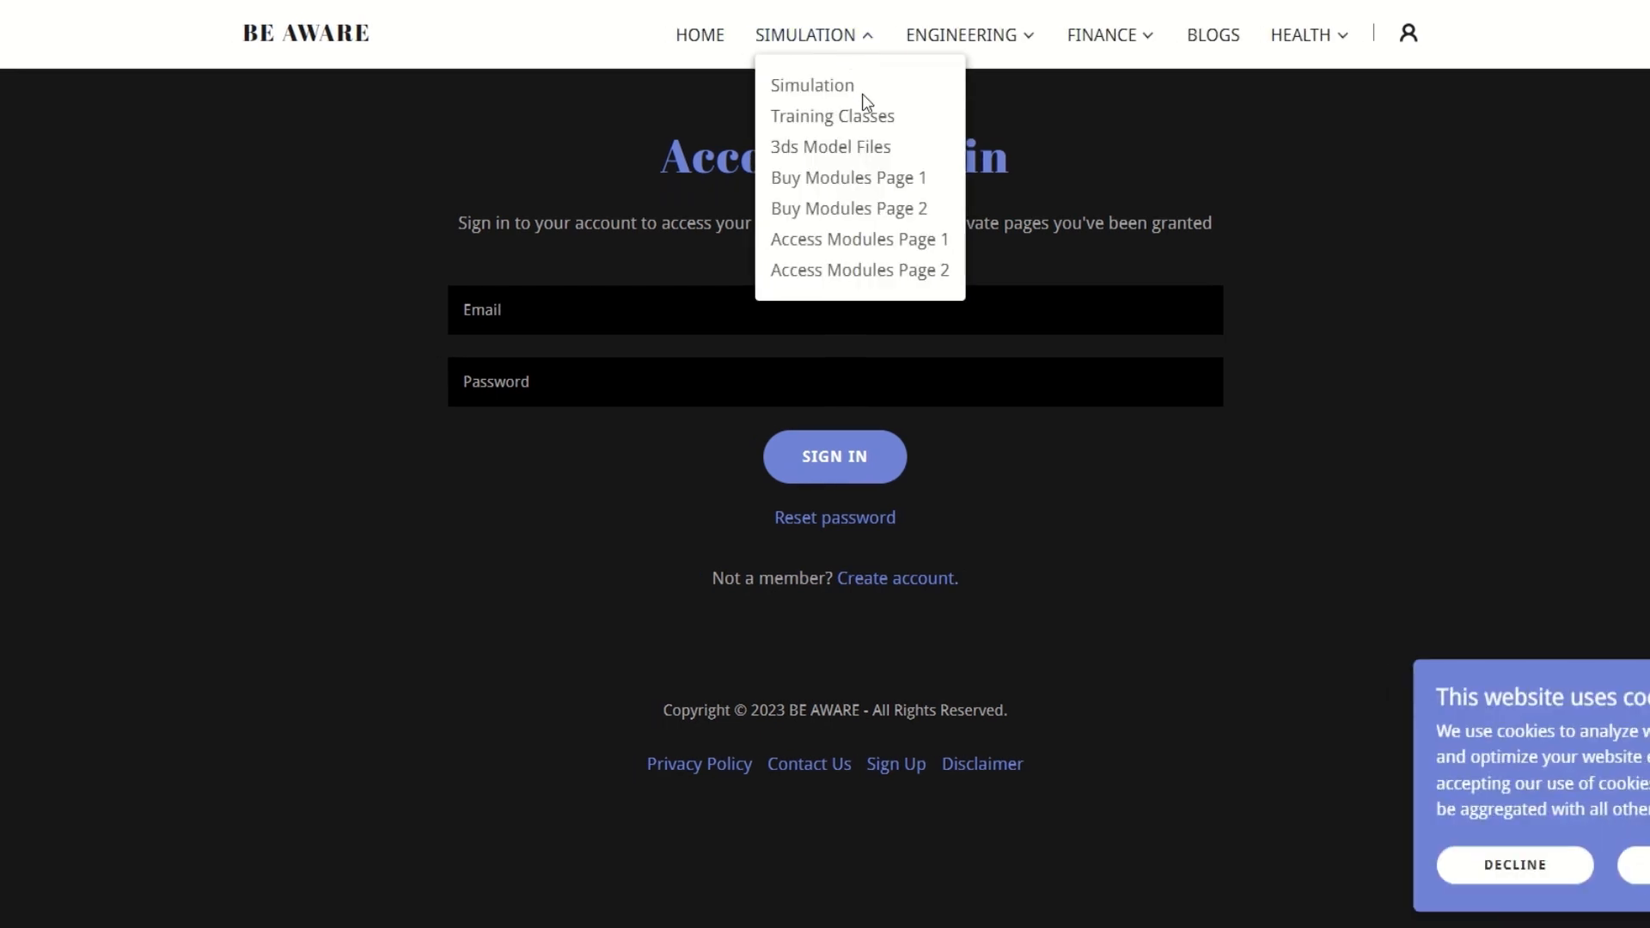
{"action": "left_click", "coordinate": [837, 89]}
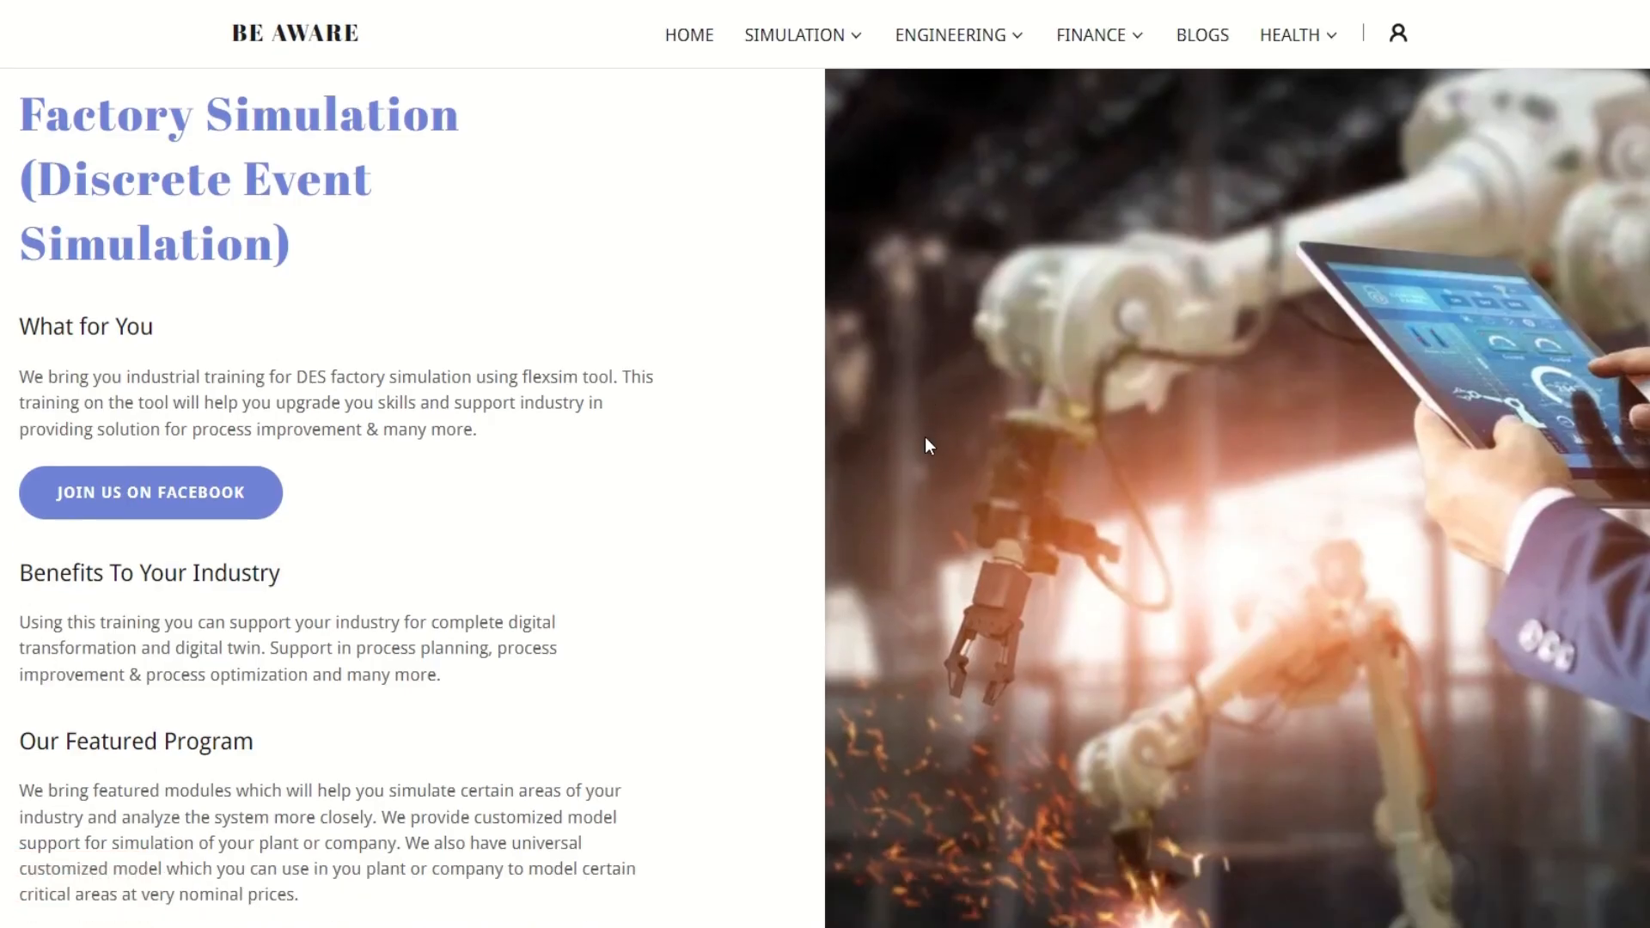
Review the Simulation page's contact details and premium subscription plans again, and check the list of simulation subpages.
{"action": "scroll", "coordinate": [924, 437], "scroll_direction": "down", "scroll_amount": 10}
{"action": "scroll", "coordinate": [924, 437], "scroll_direction": "down", "scroll_amount": 12}
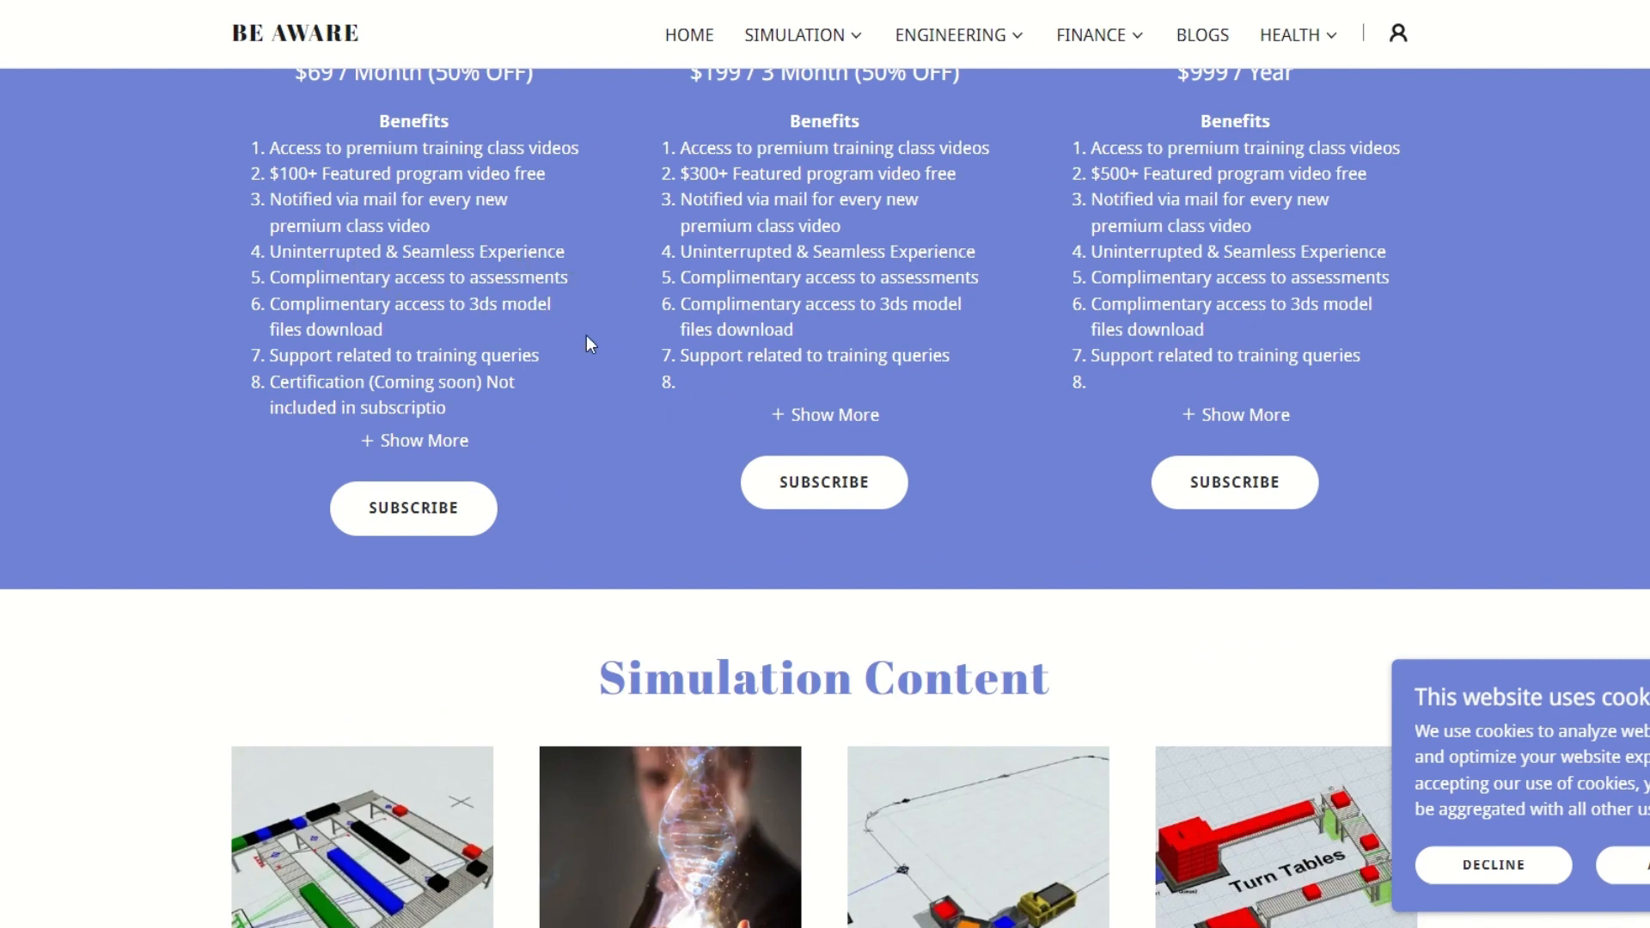
{"action": "scroll", "coordinate": [1105, 468], "scroll_direction": "up", "scroll_amount": 2}
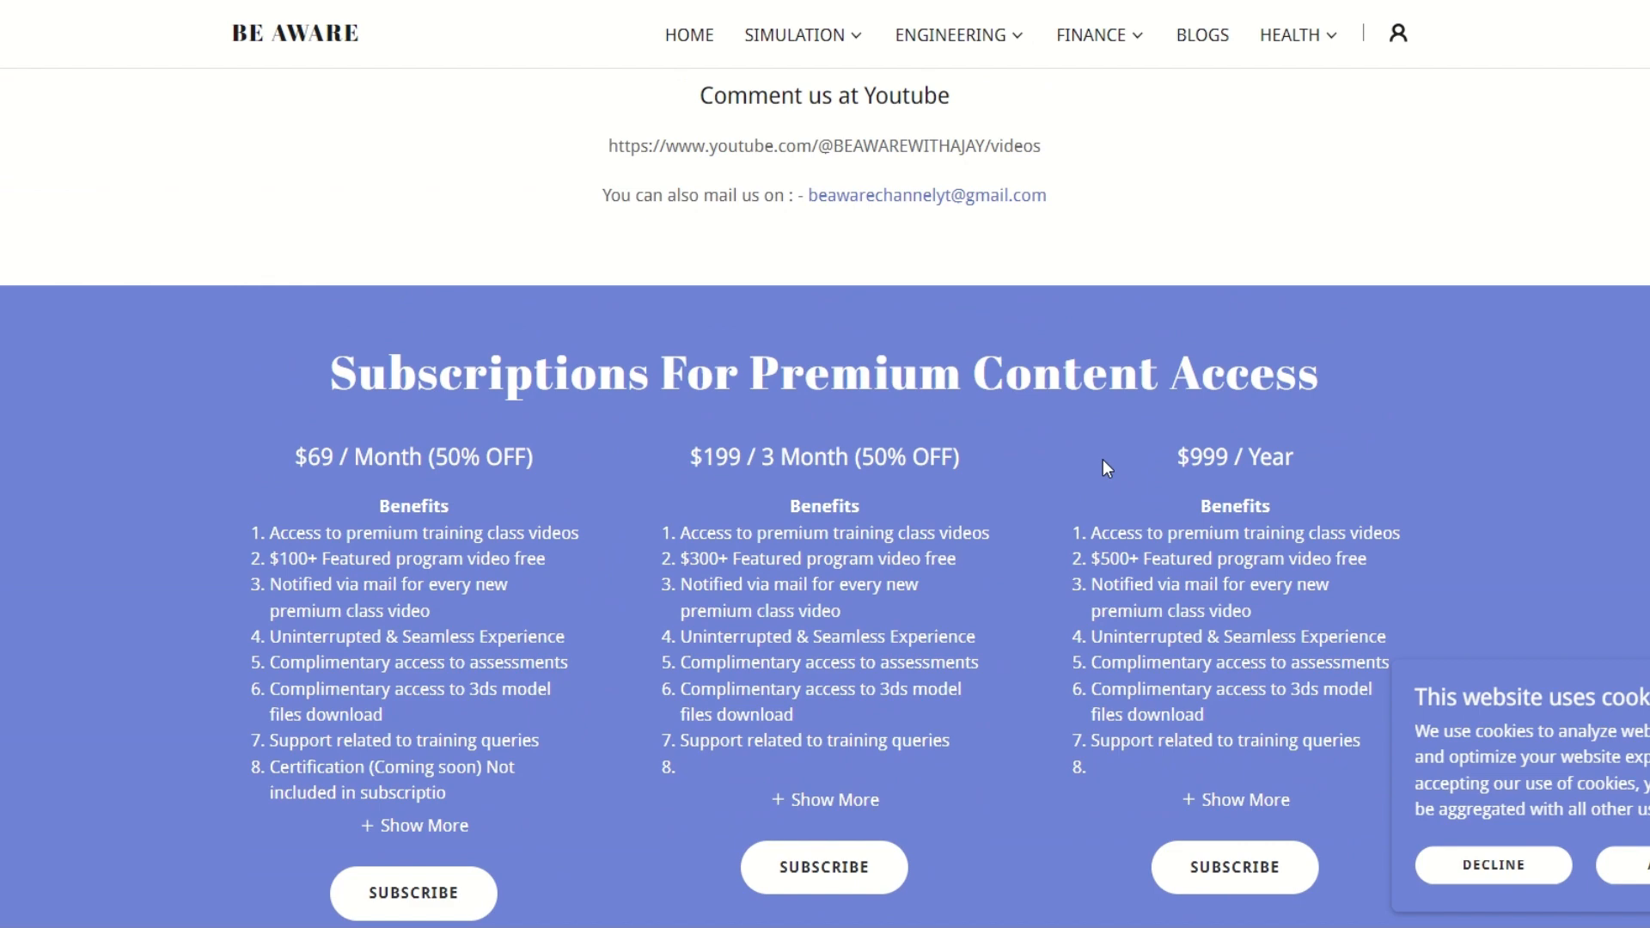
{"action": "scroll", "coordinate": [1106, 468], "scroll_direction": "up", "scroll_amount": 7}
{"action": "scroll", "coordinate": [1101, 459], "scroll_direction": "up", "scroll_amount": 6}
{"action": "scroll", "coordinate": [1102, 459], "scroll_direction": "down", "scroll_amount": 13}
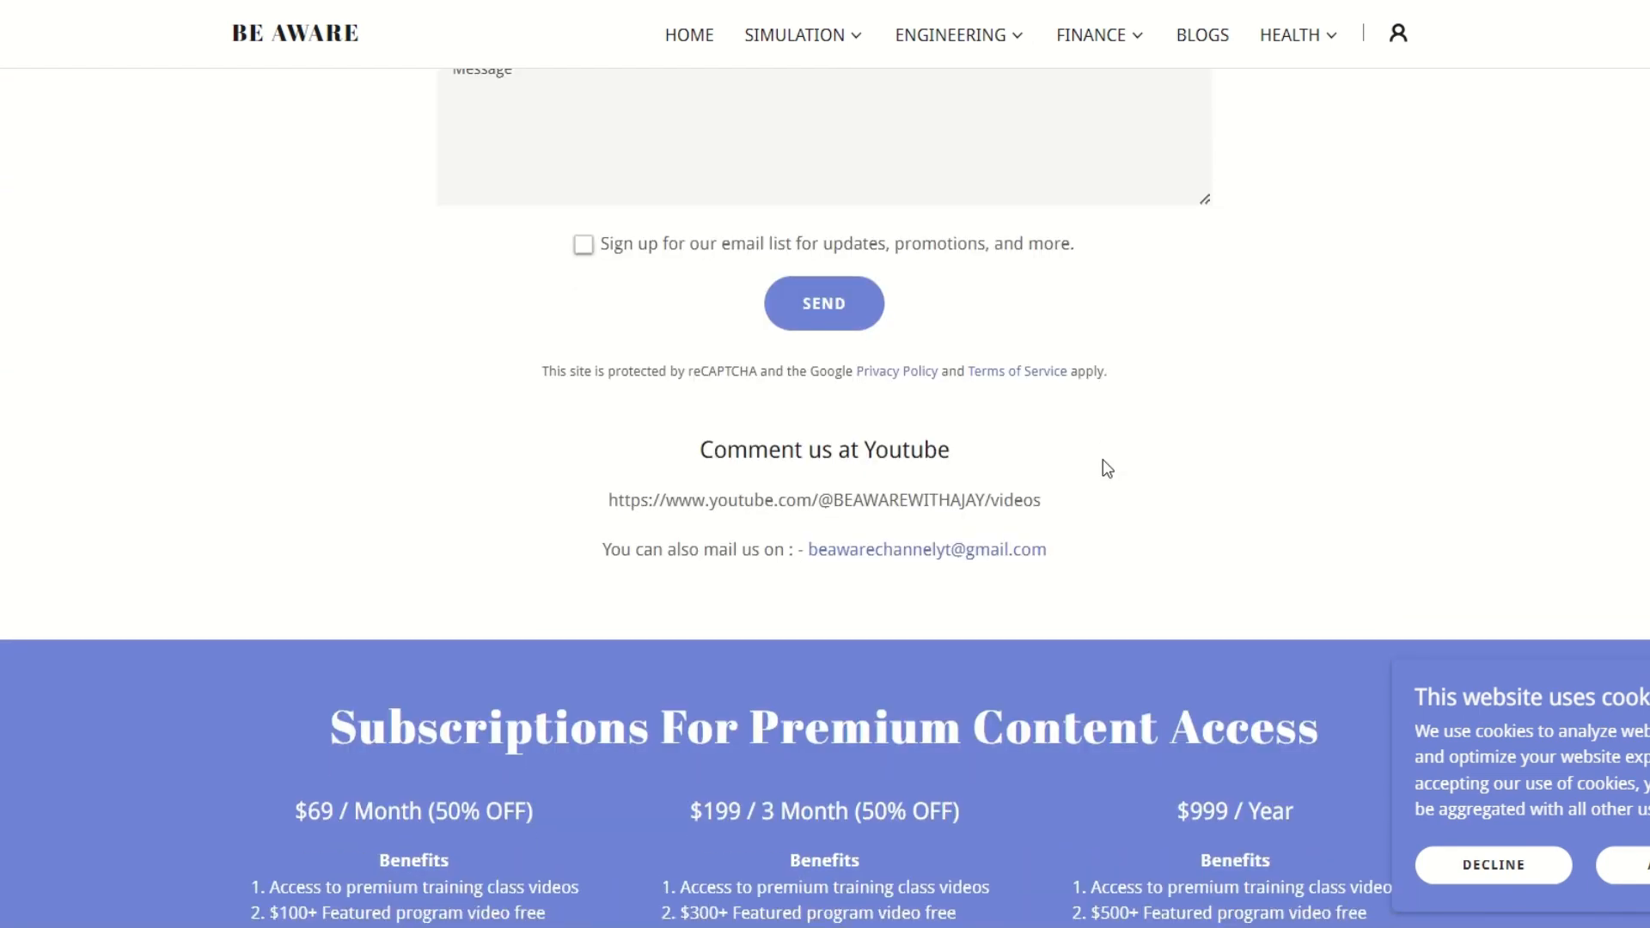
{"action": "left_click", "coordinate": [838, 36]}
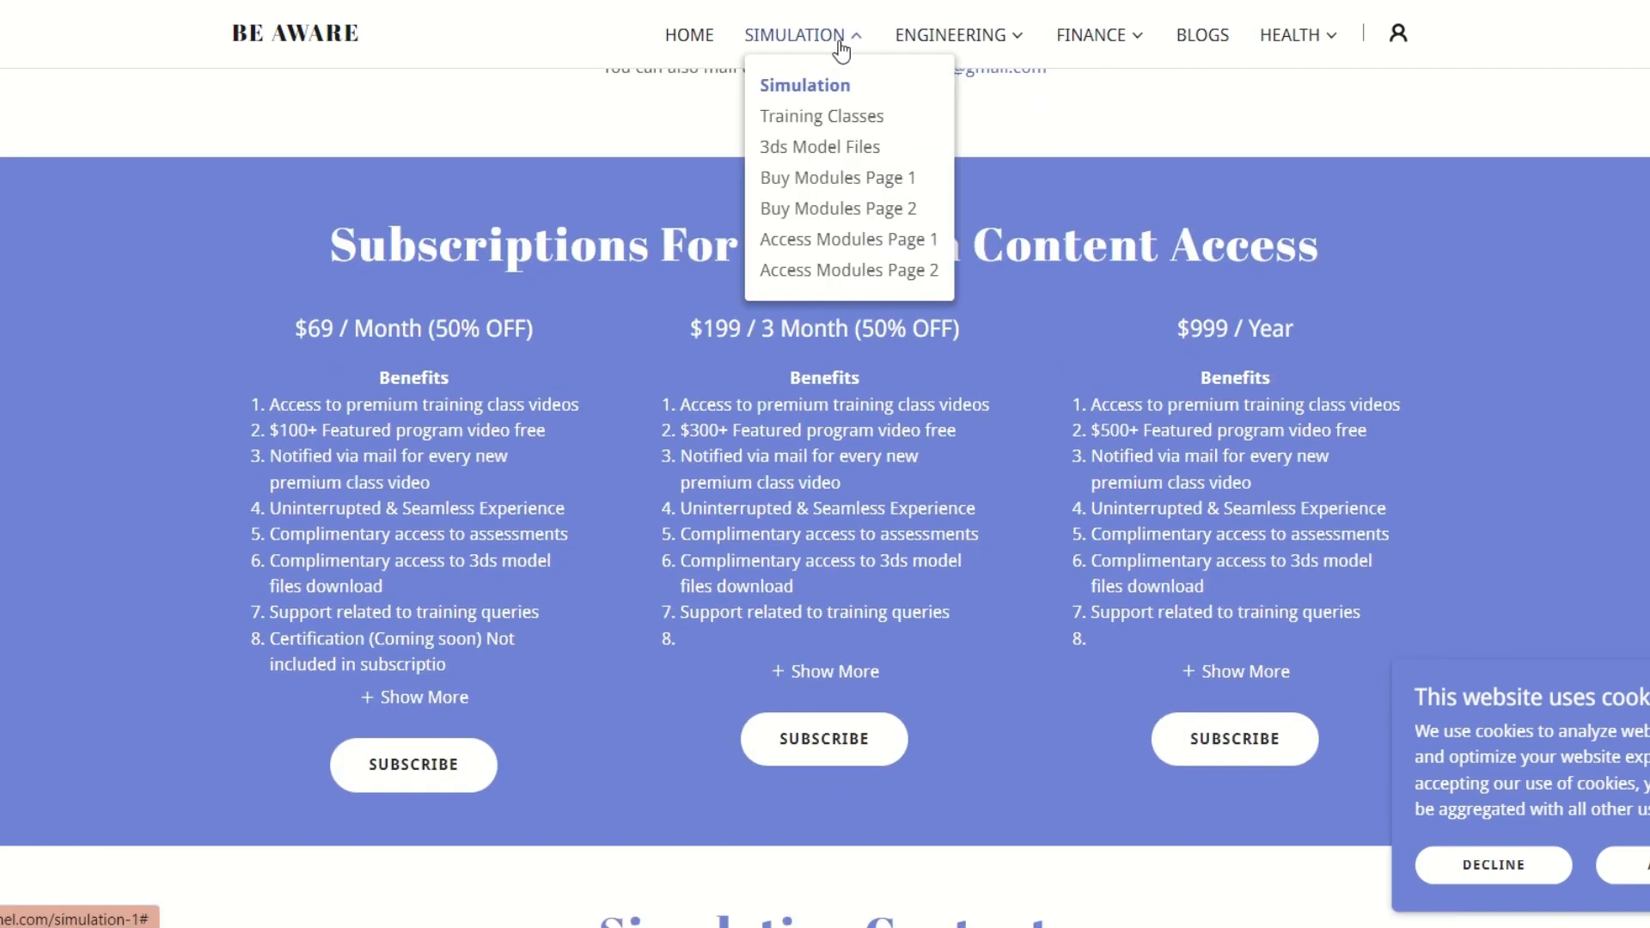
{"action": "left_click", "coordinate": [1236, 131]}
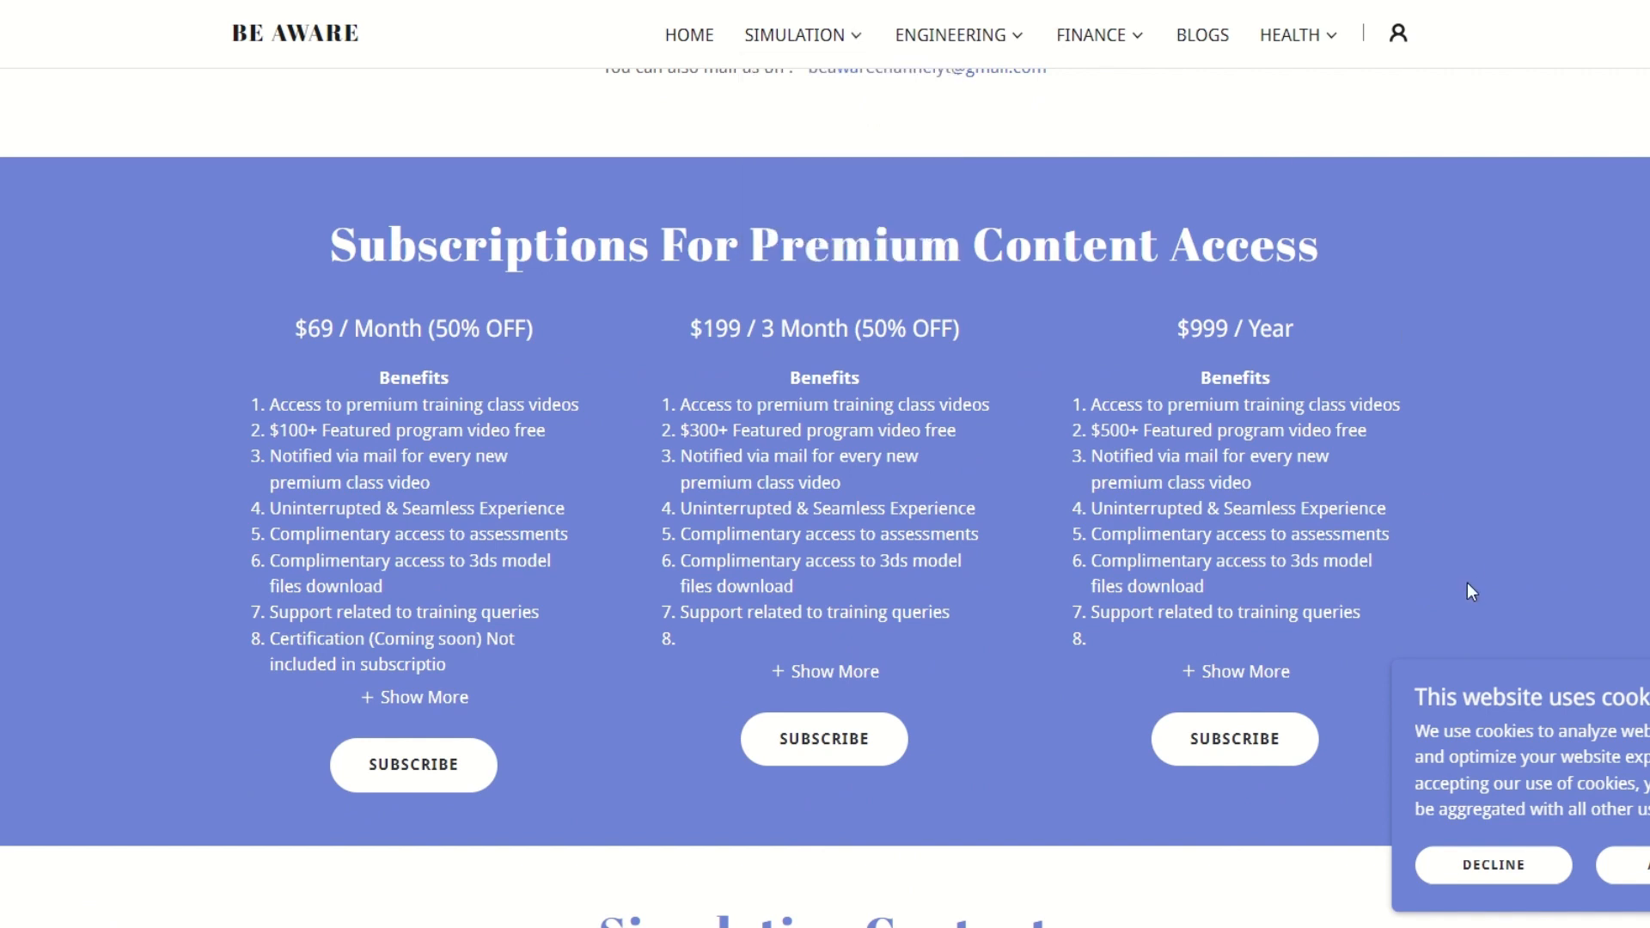